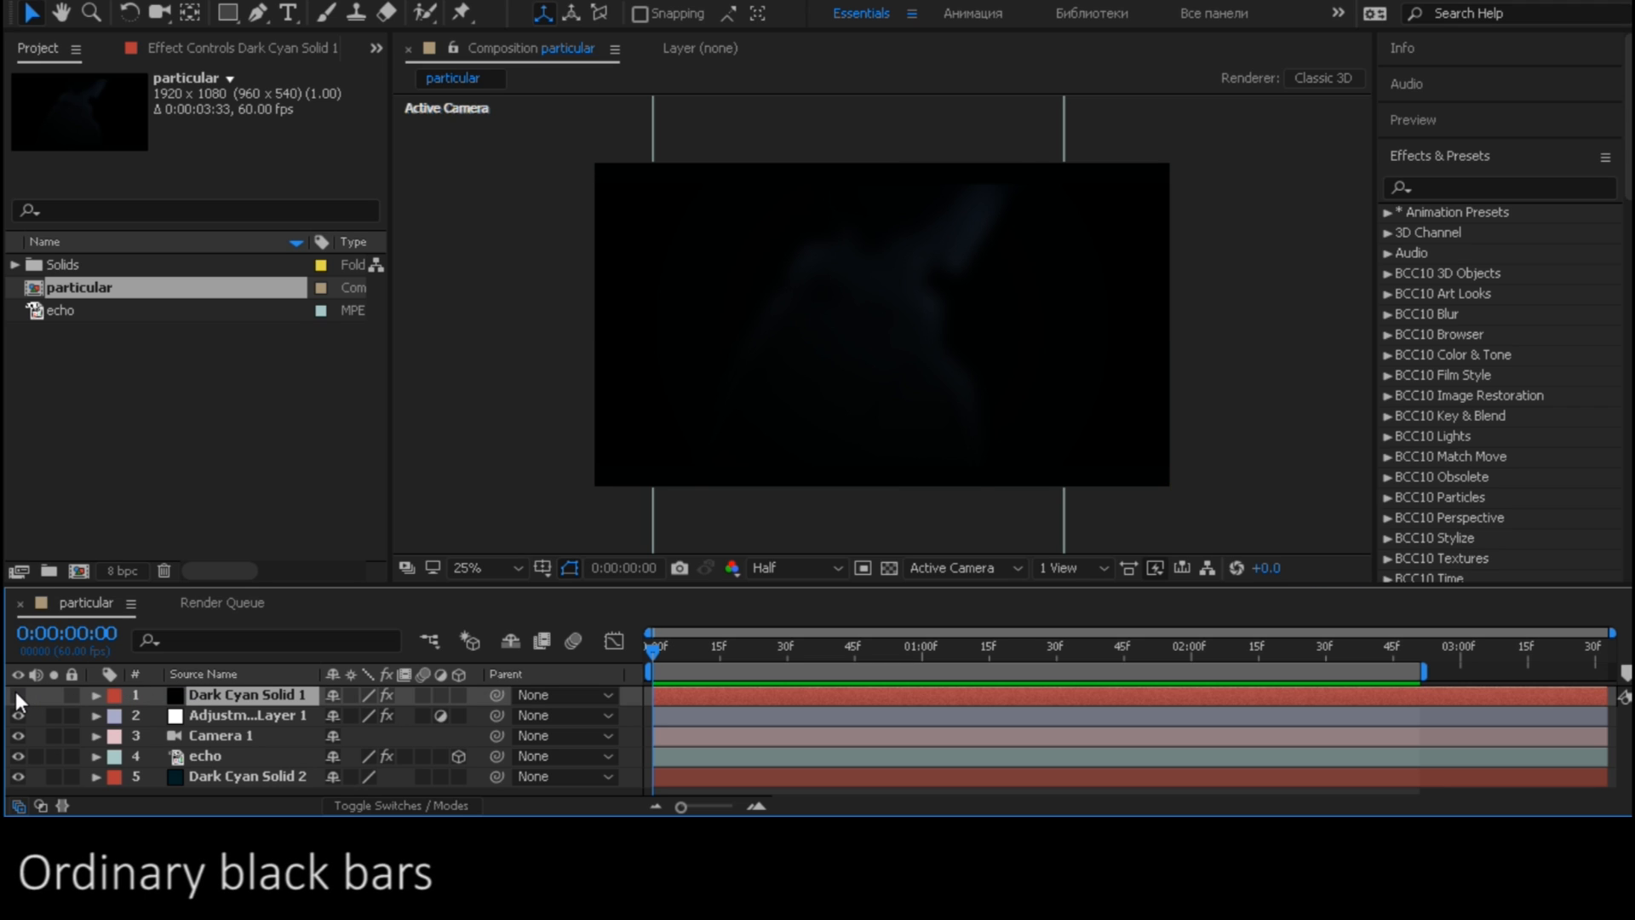
# - Check the top solid's and adjustment layer's visibility, and inspect the adjustment layer's Gaussian blur keyframes
pyautogui.click(16, 691)
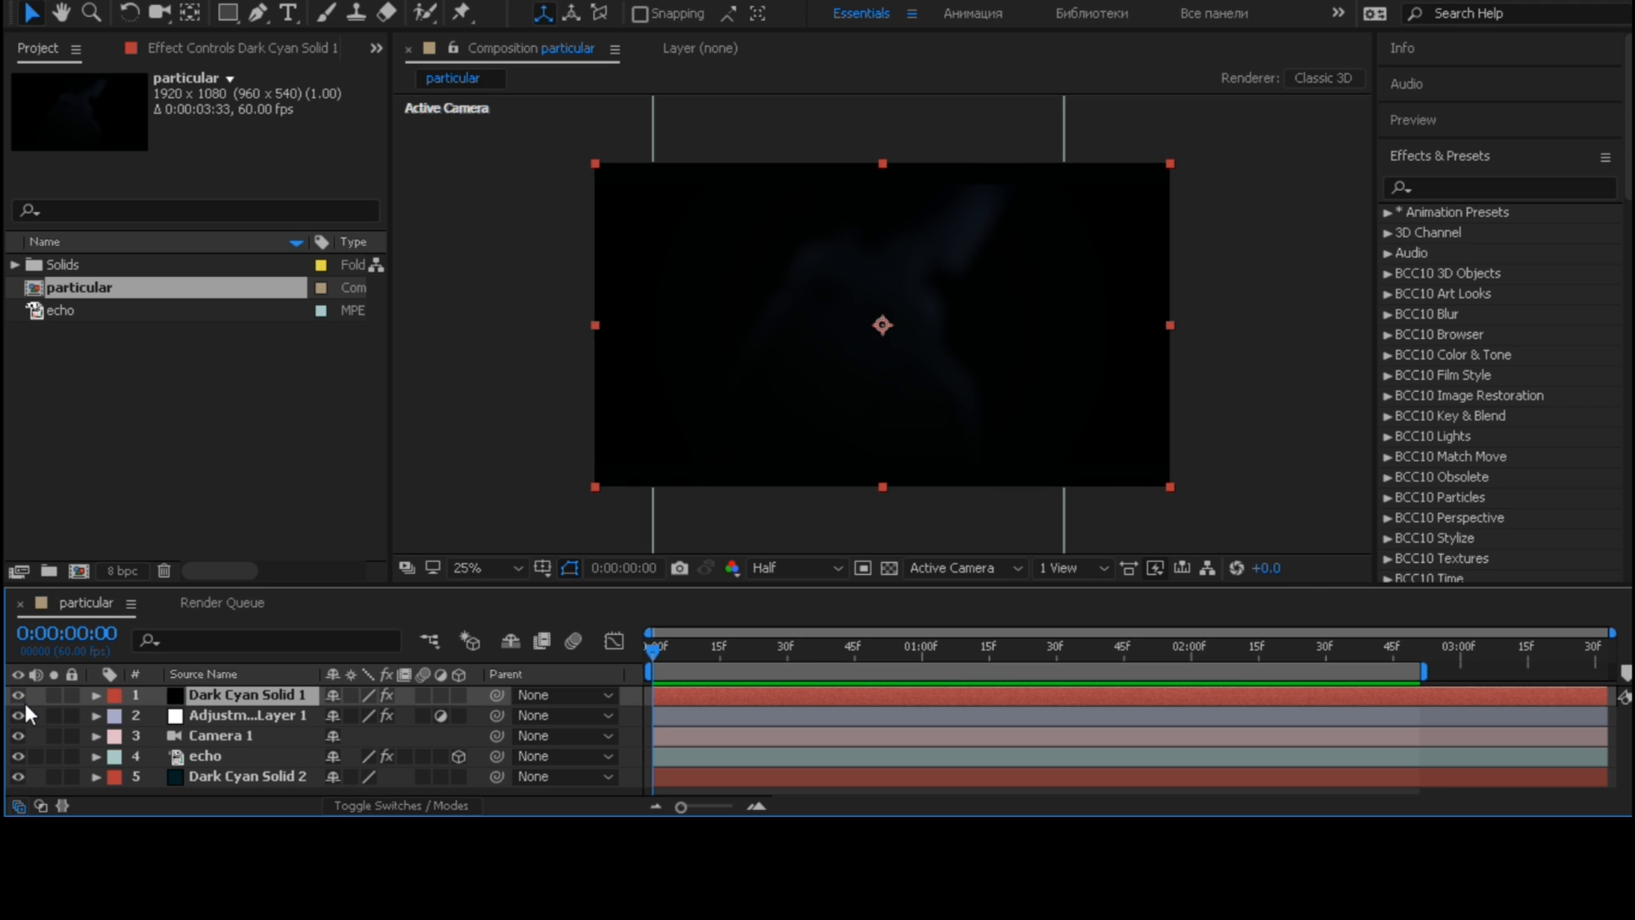
pyautogui.click(201, 713)
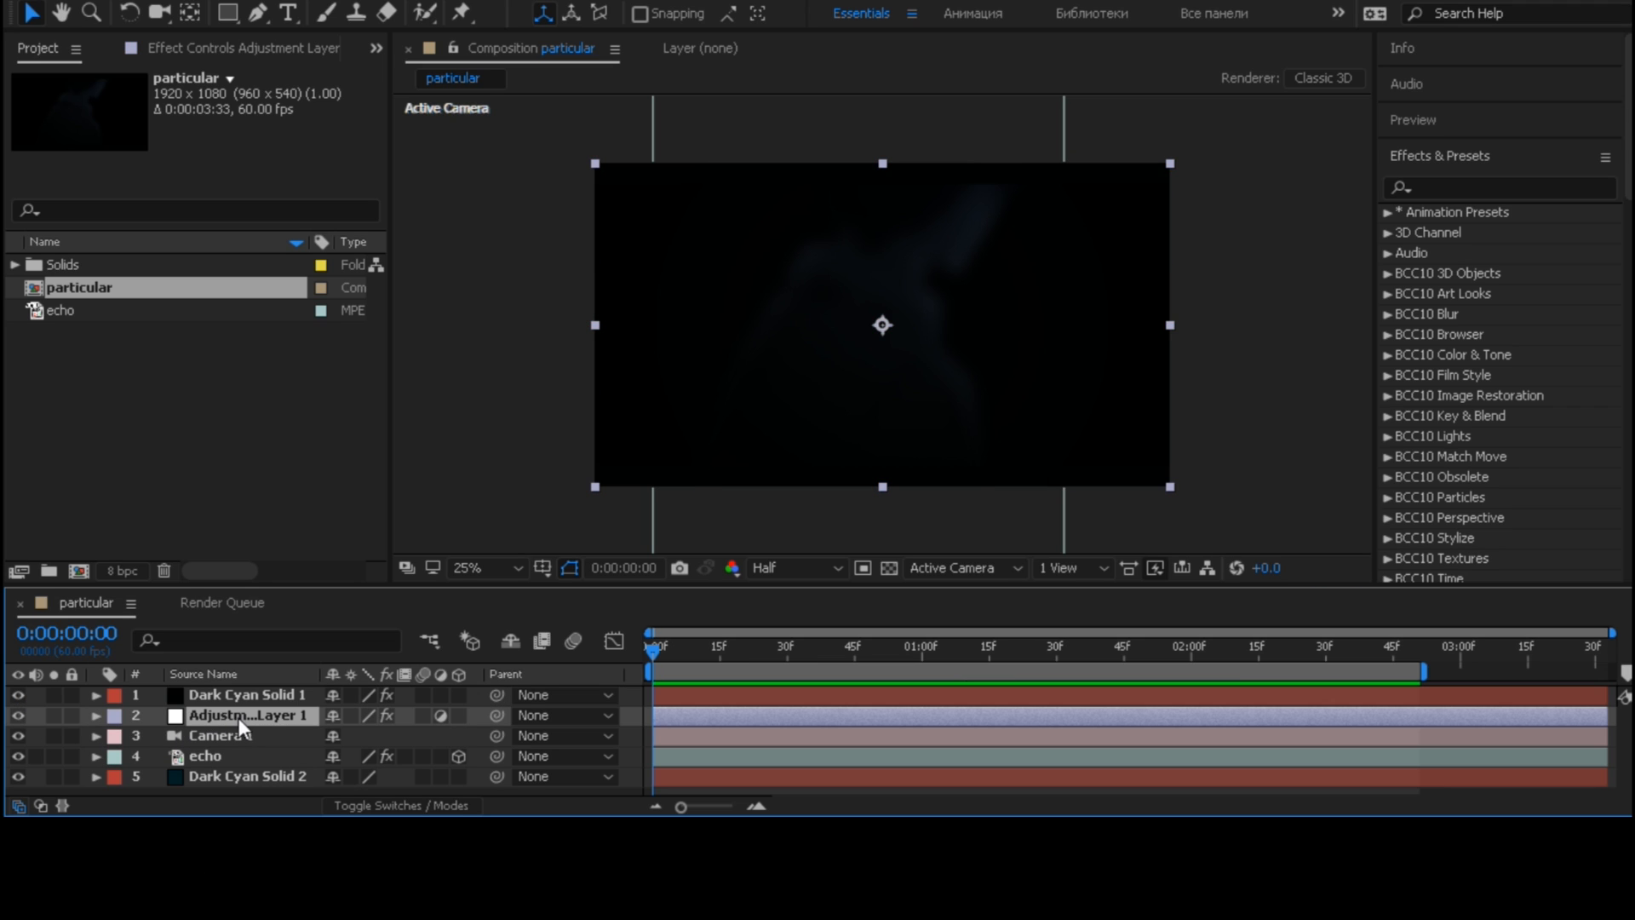
pyautogui.click(19, 715)
pyautogui.press('u')
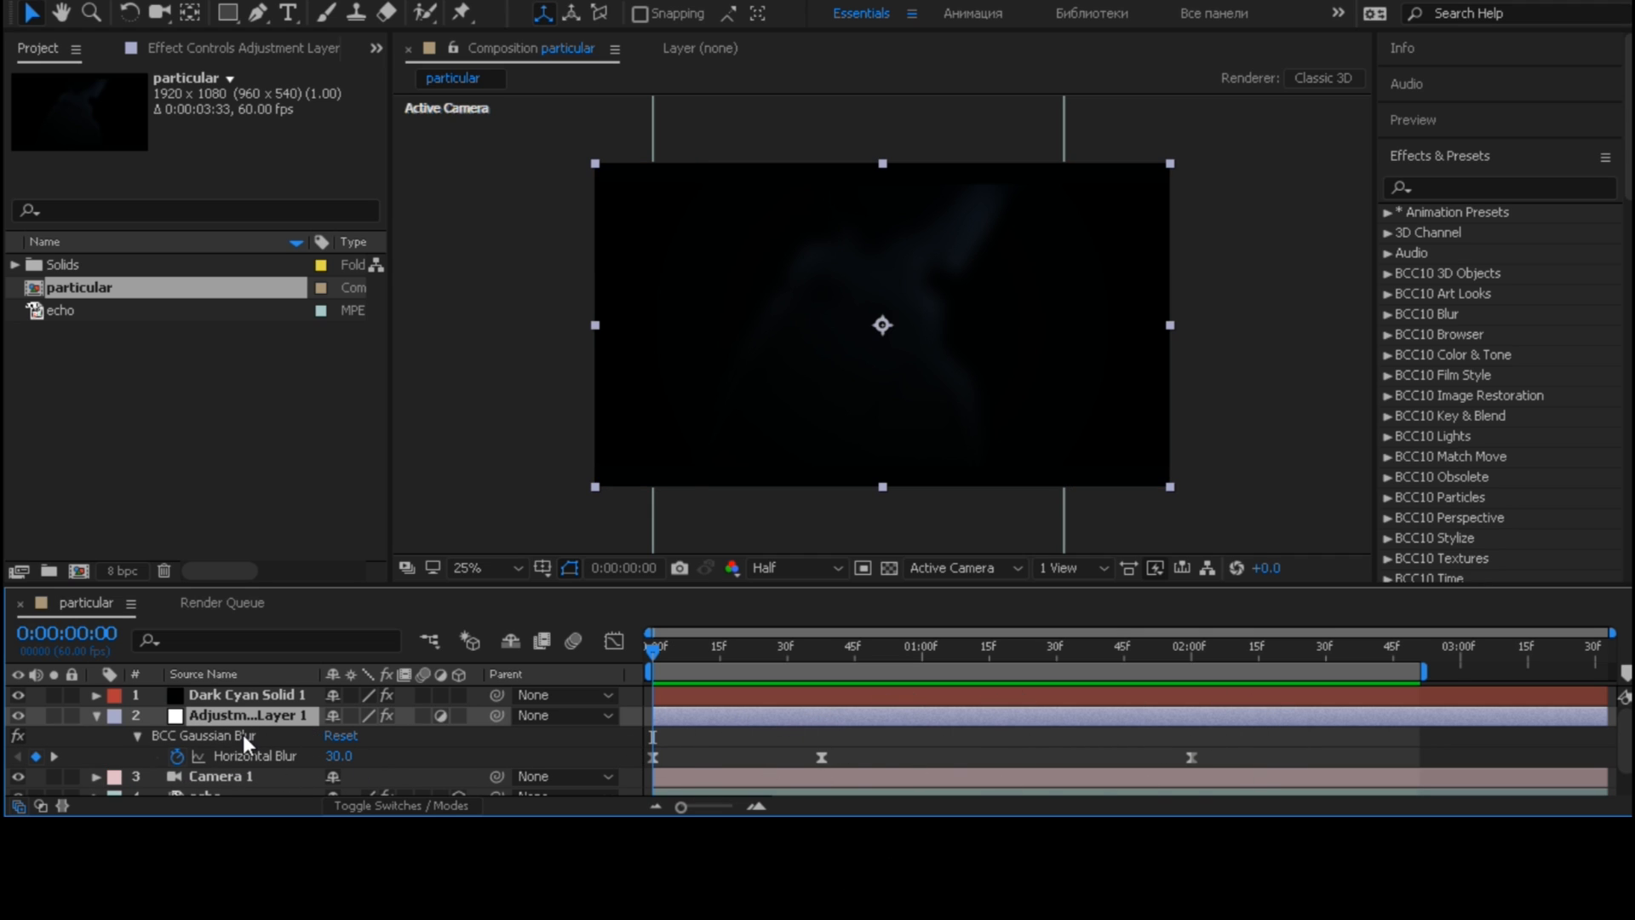
pyautogui.click(93, 714)
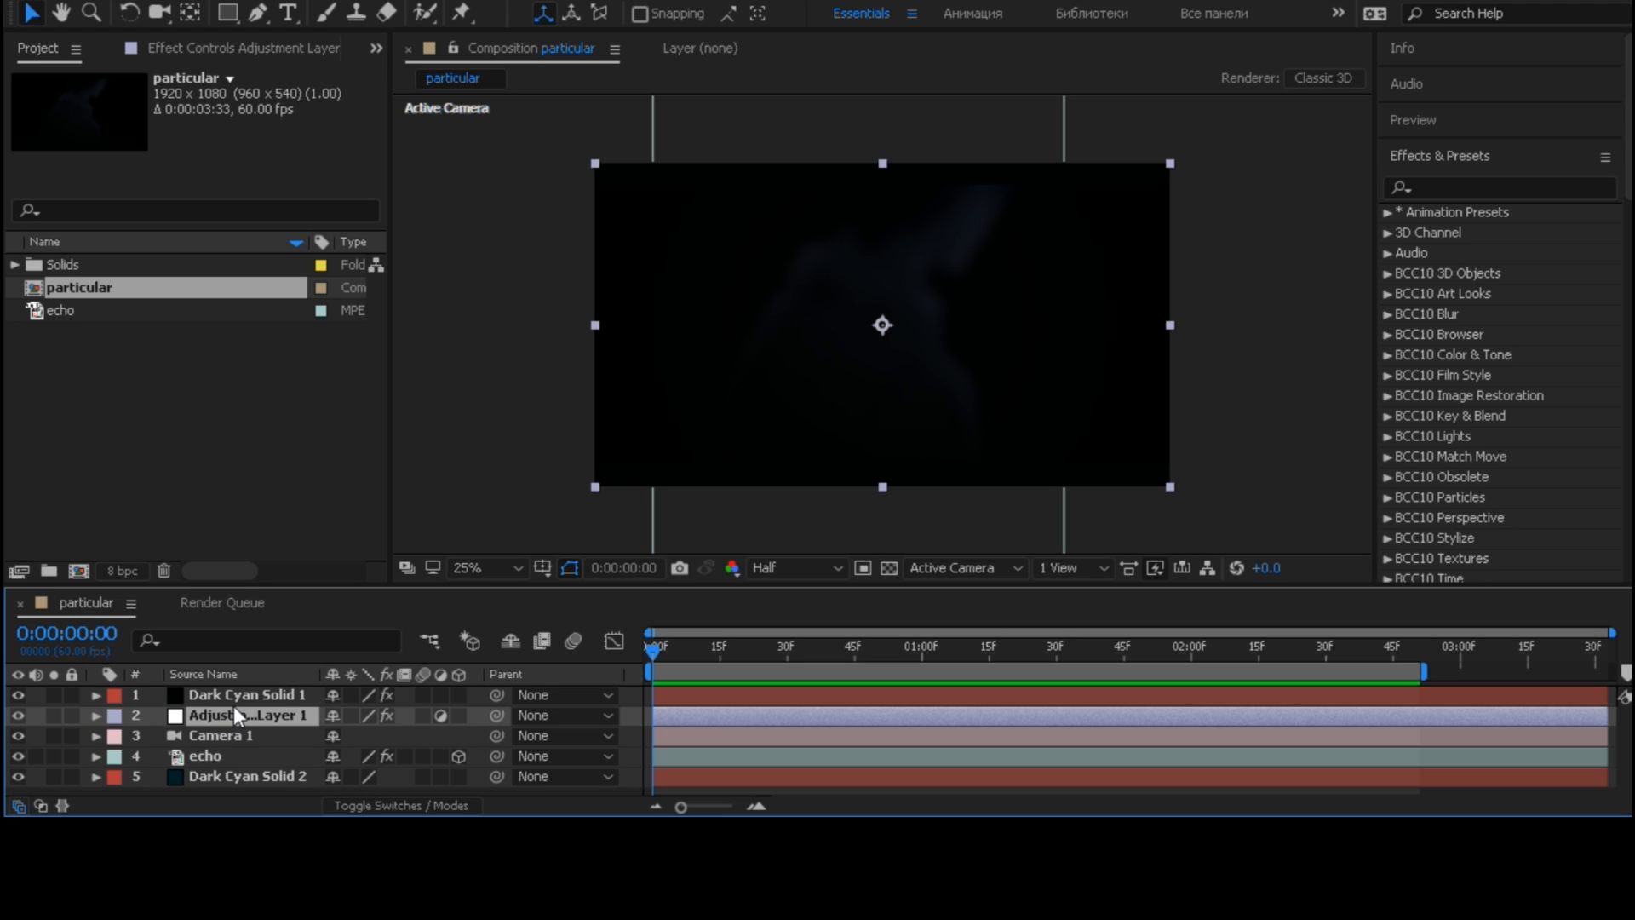
# - Inspect the position keyframes of the Camera 1 layer
pyautogui.click(237, 741)
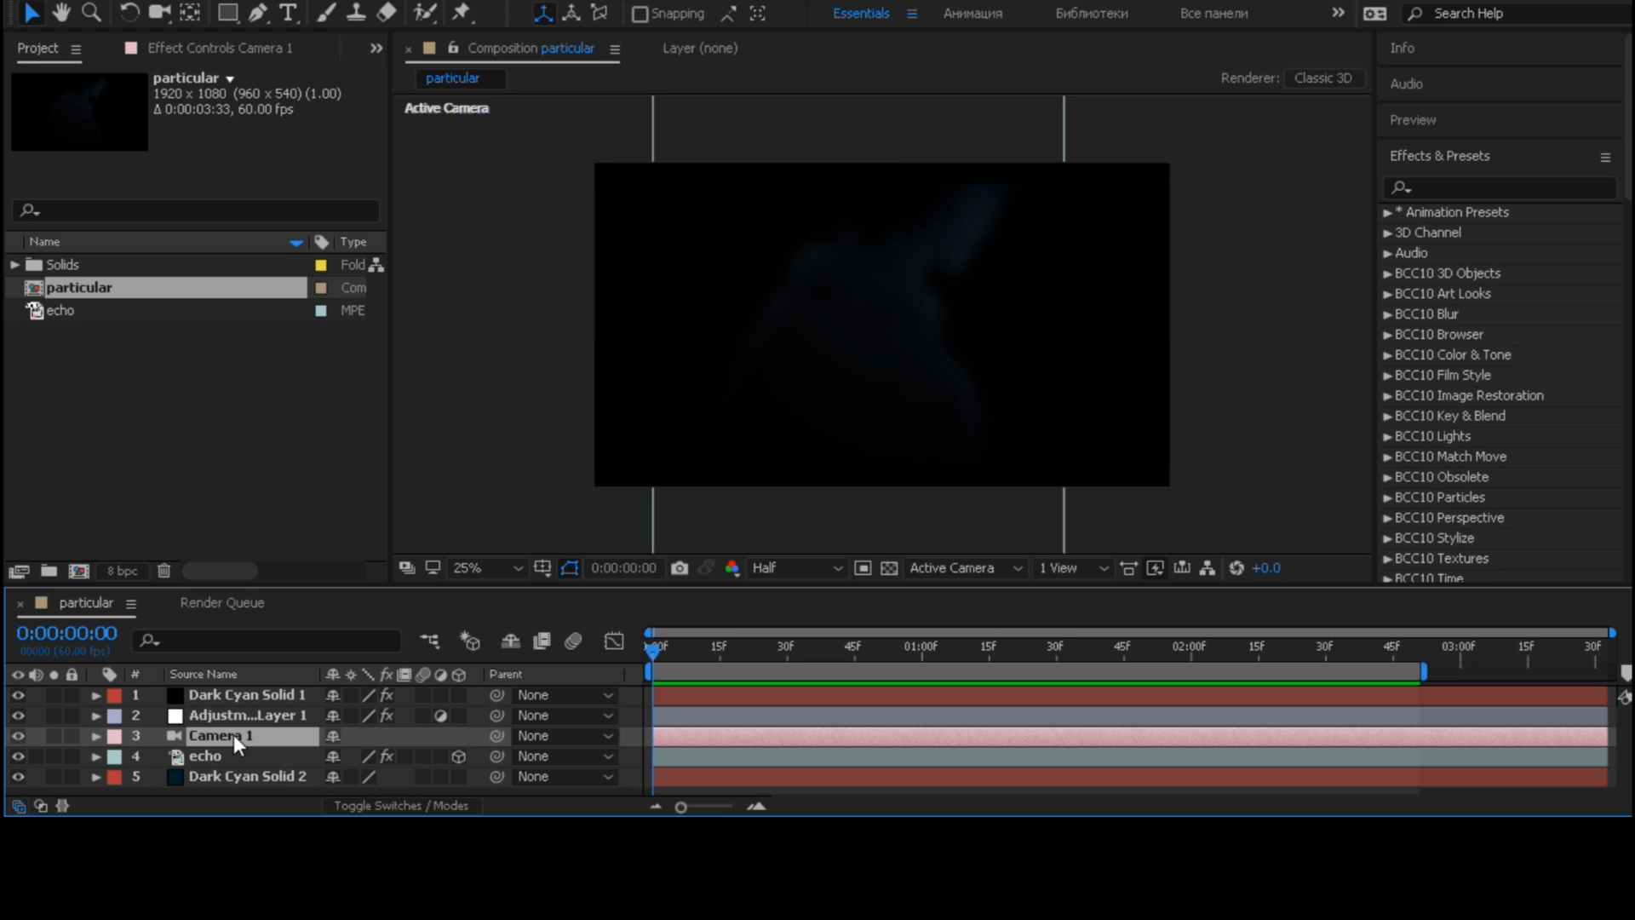
pyautogui.press('u')
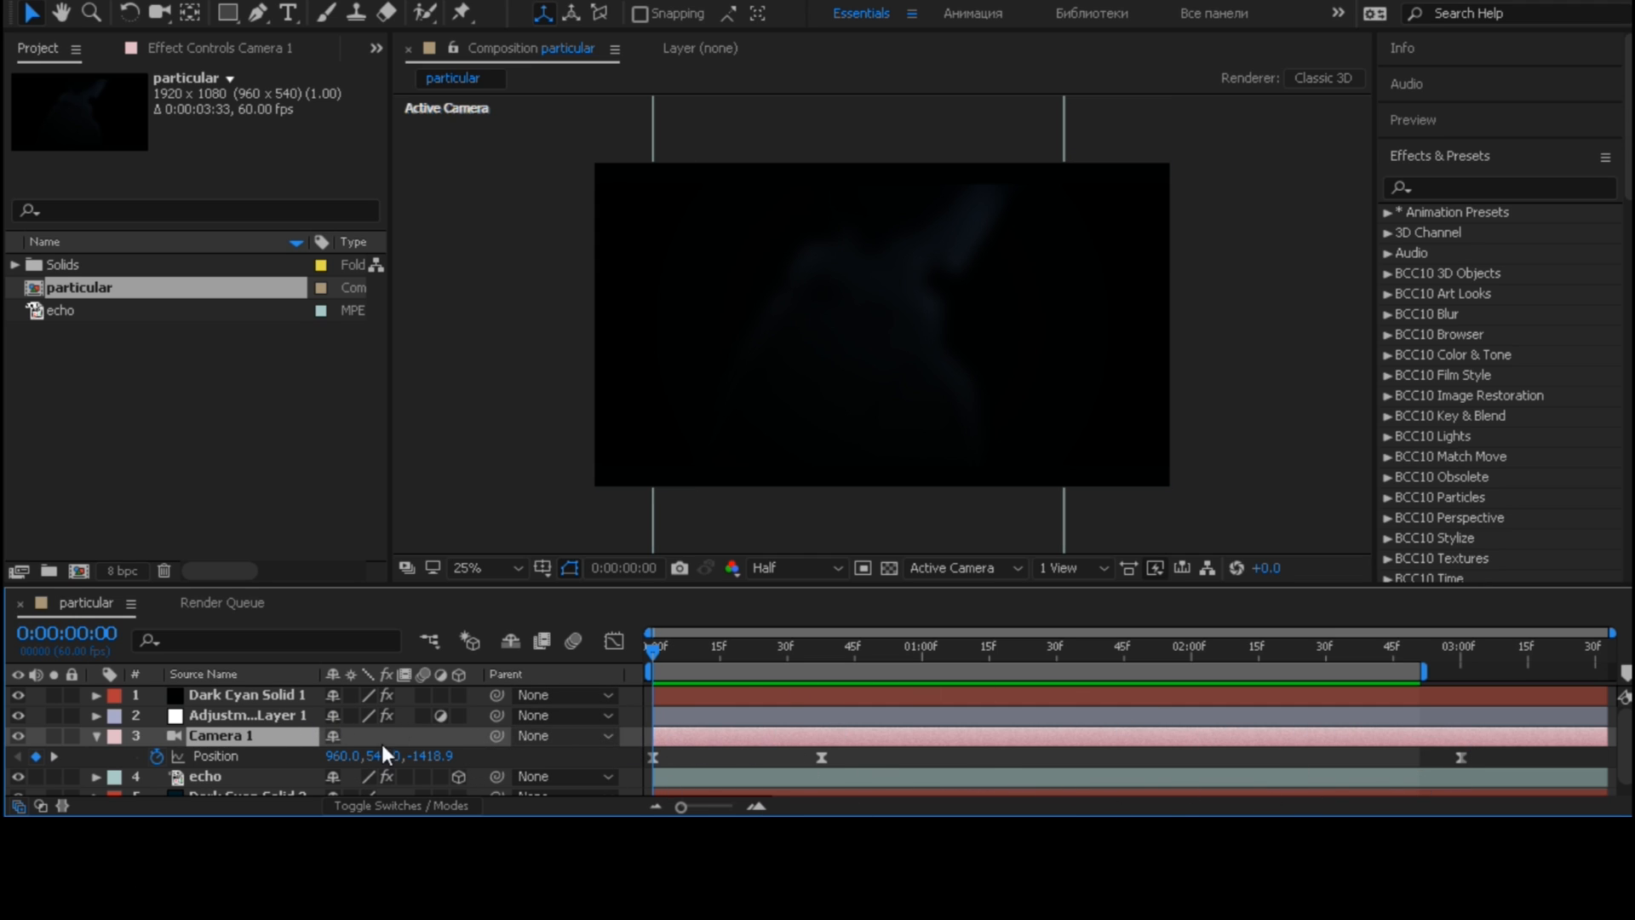
pyautogui.click(96, 738)
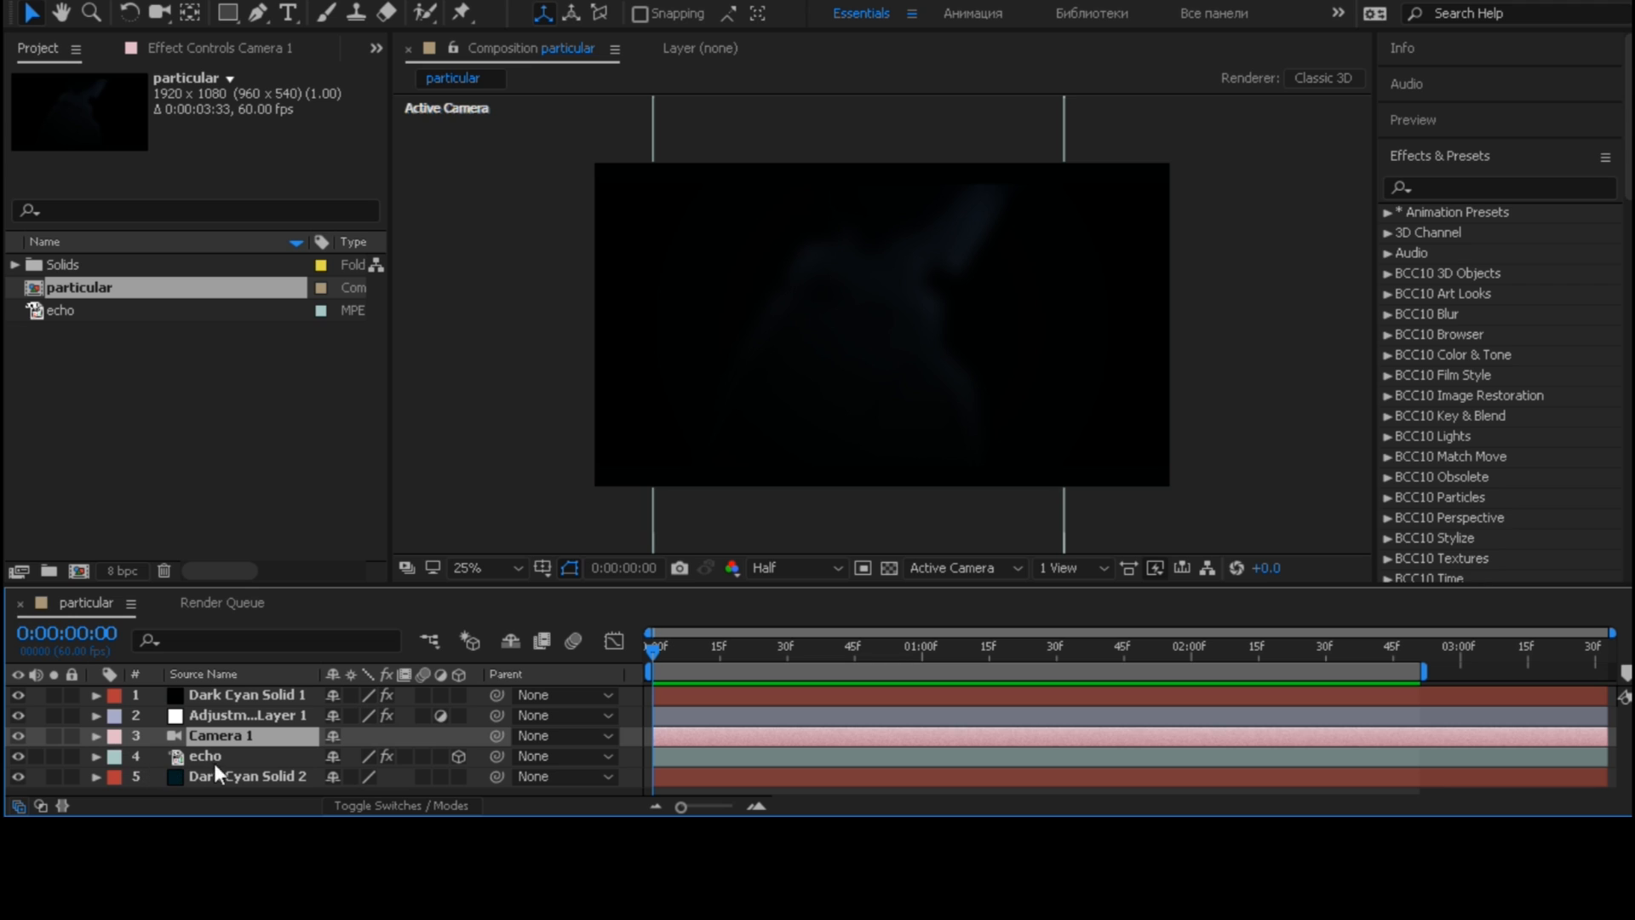
# - Examine the echo layer's mask and compare the composition with the dark blue background solid hidden and shown
pyautogui.click(264, 759)
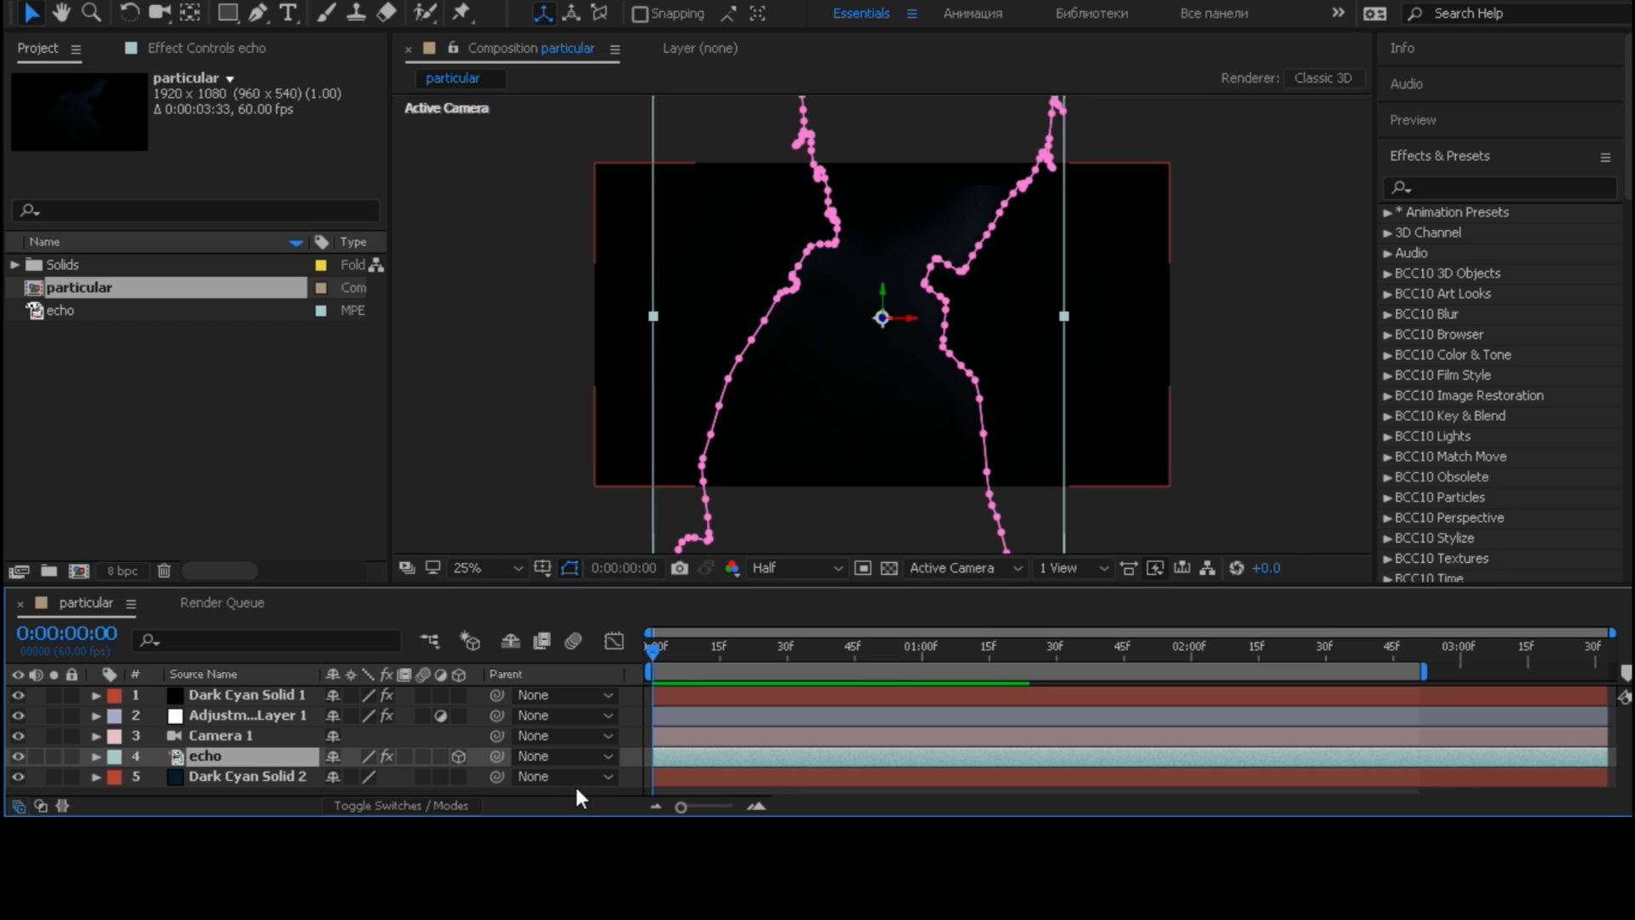
pyautogui.click(627, 787)
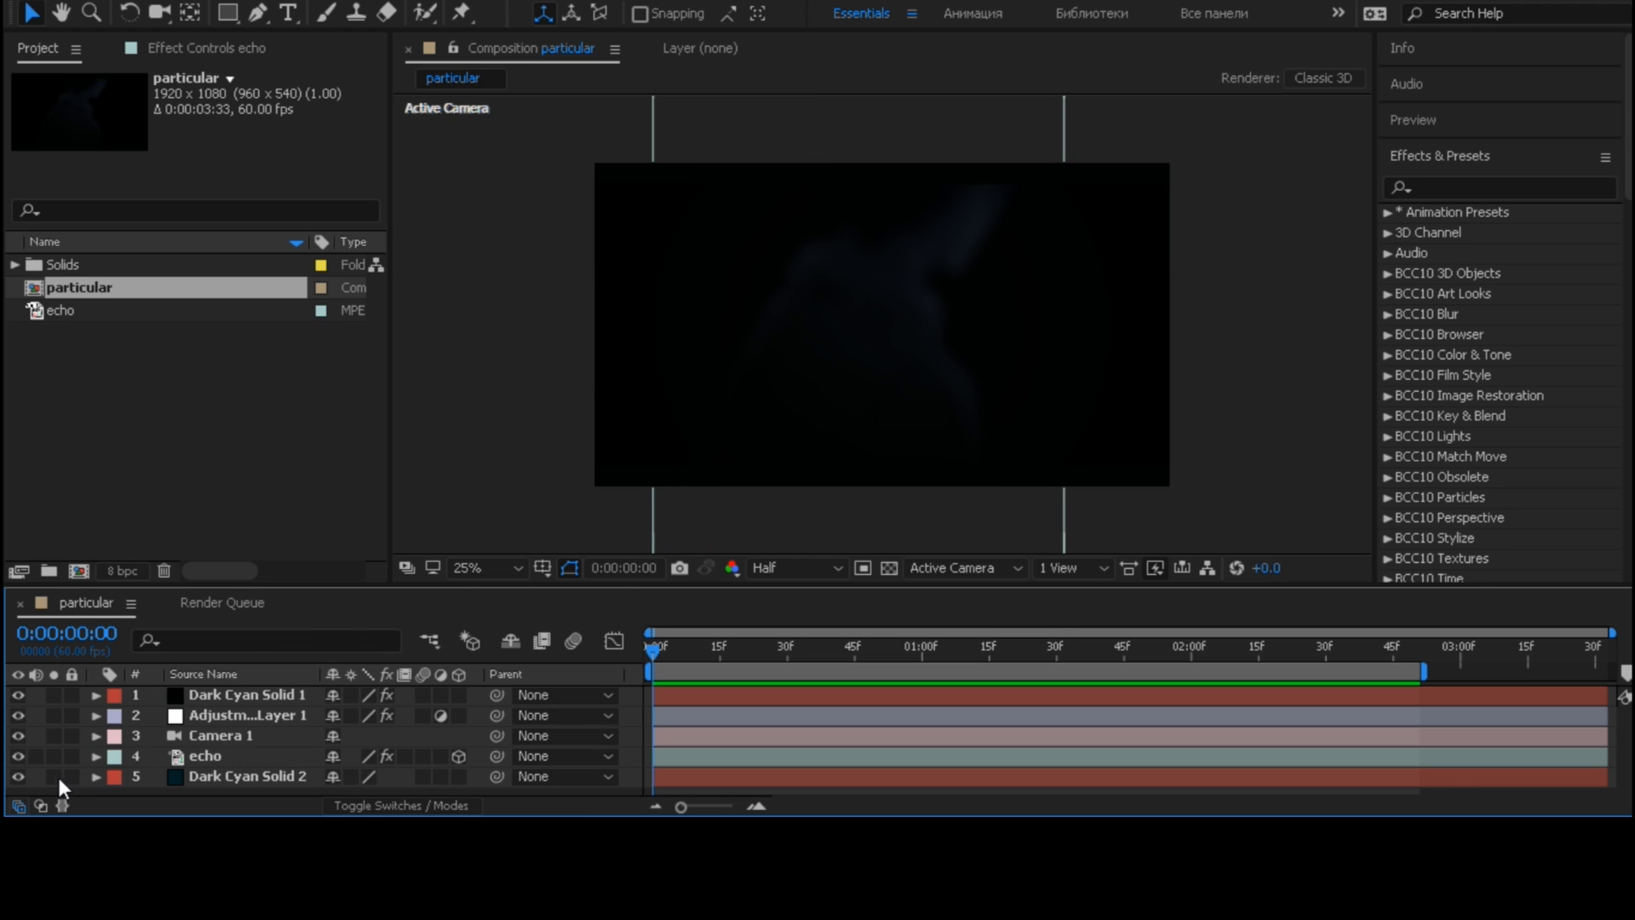
pyautogui.click(17, 775)
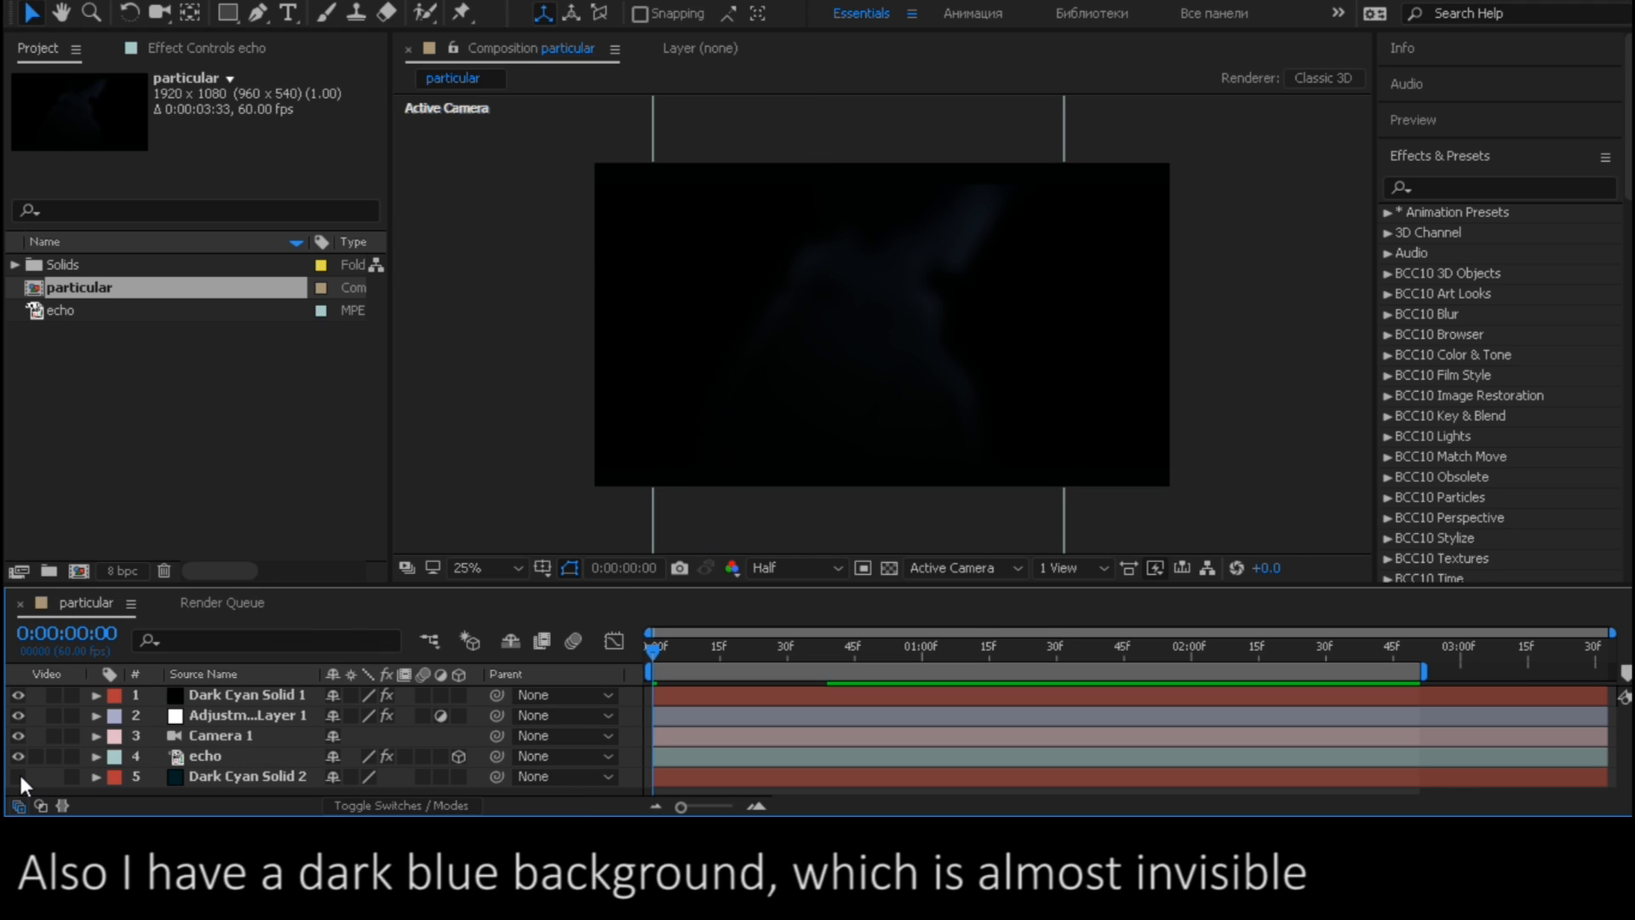
pyautogui.click(18, 776)
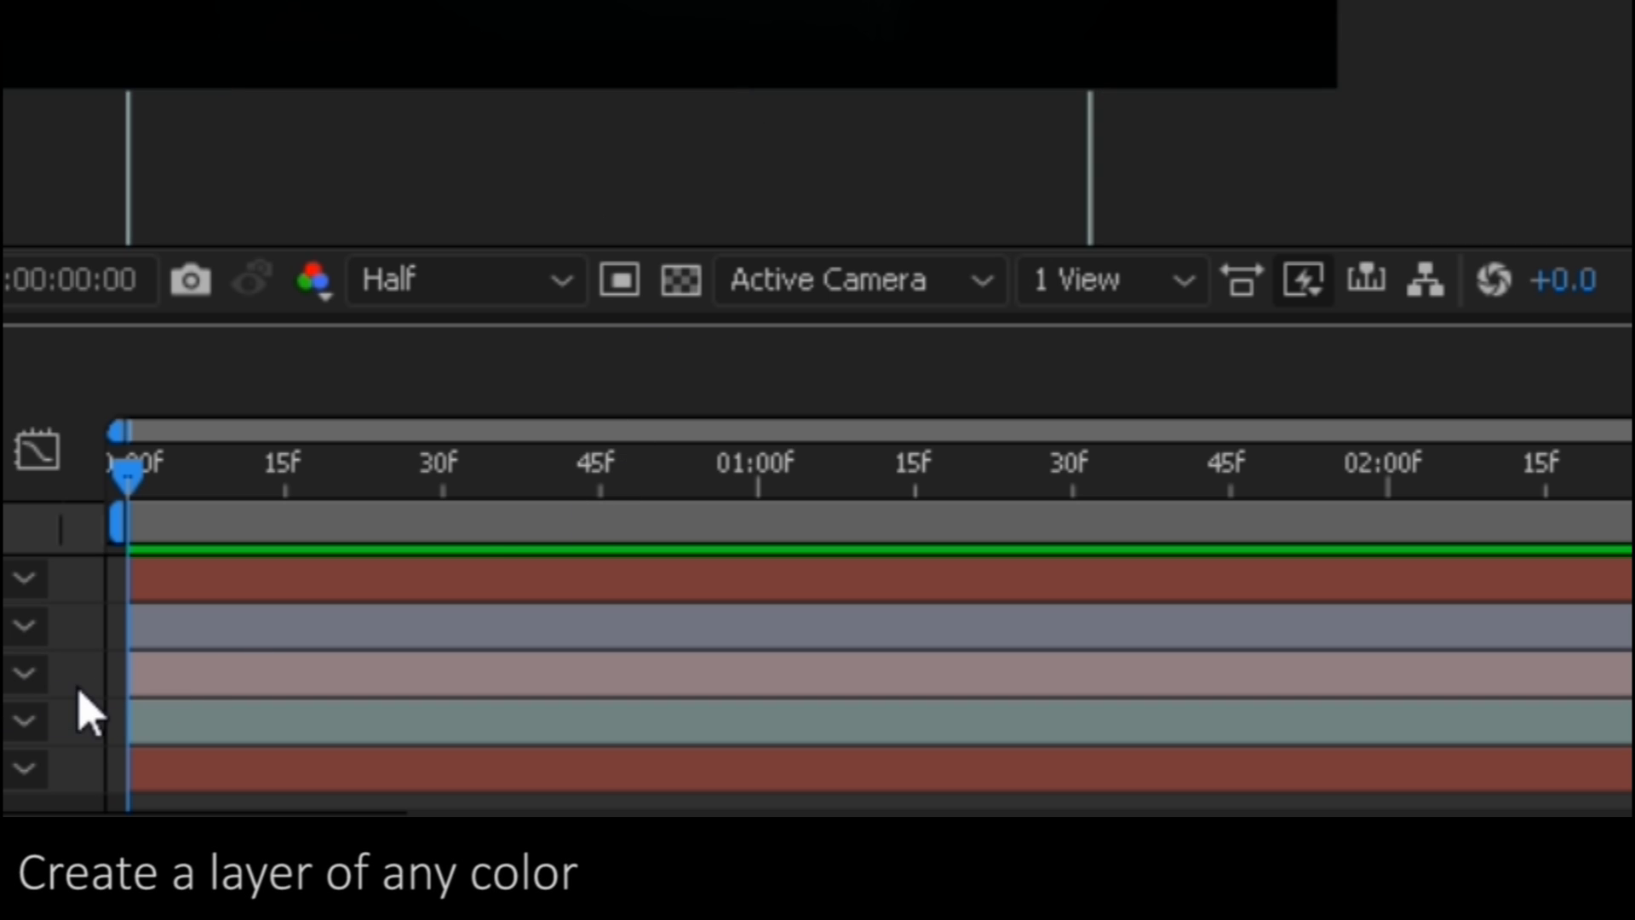
# - Add a white 1920 x 1080 px solid as a 3D layer directly below the echo layer
pyautogui.rightClick(85, 711)
pyautogui.moveTo(370, 161)
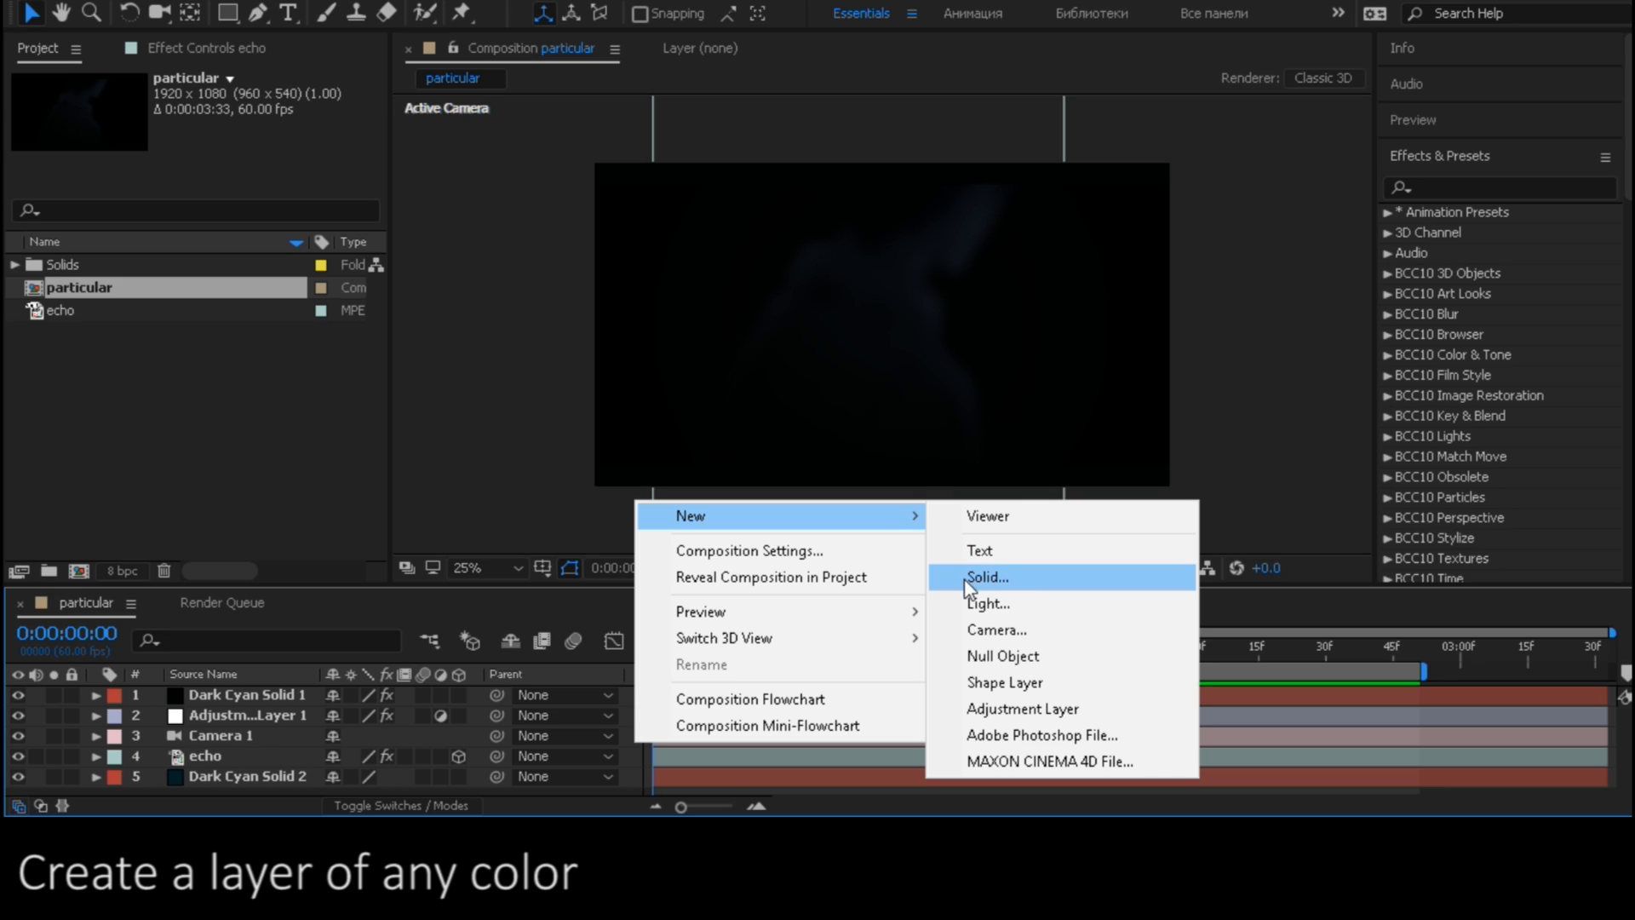
pyautogui.click(973, 581)
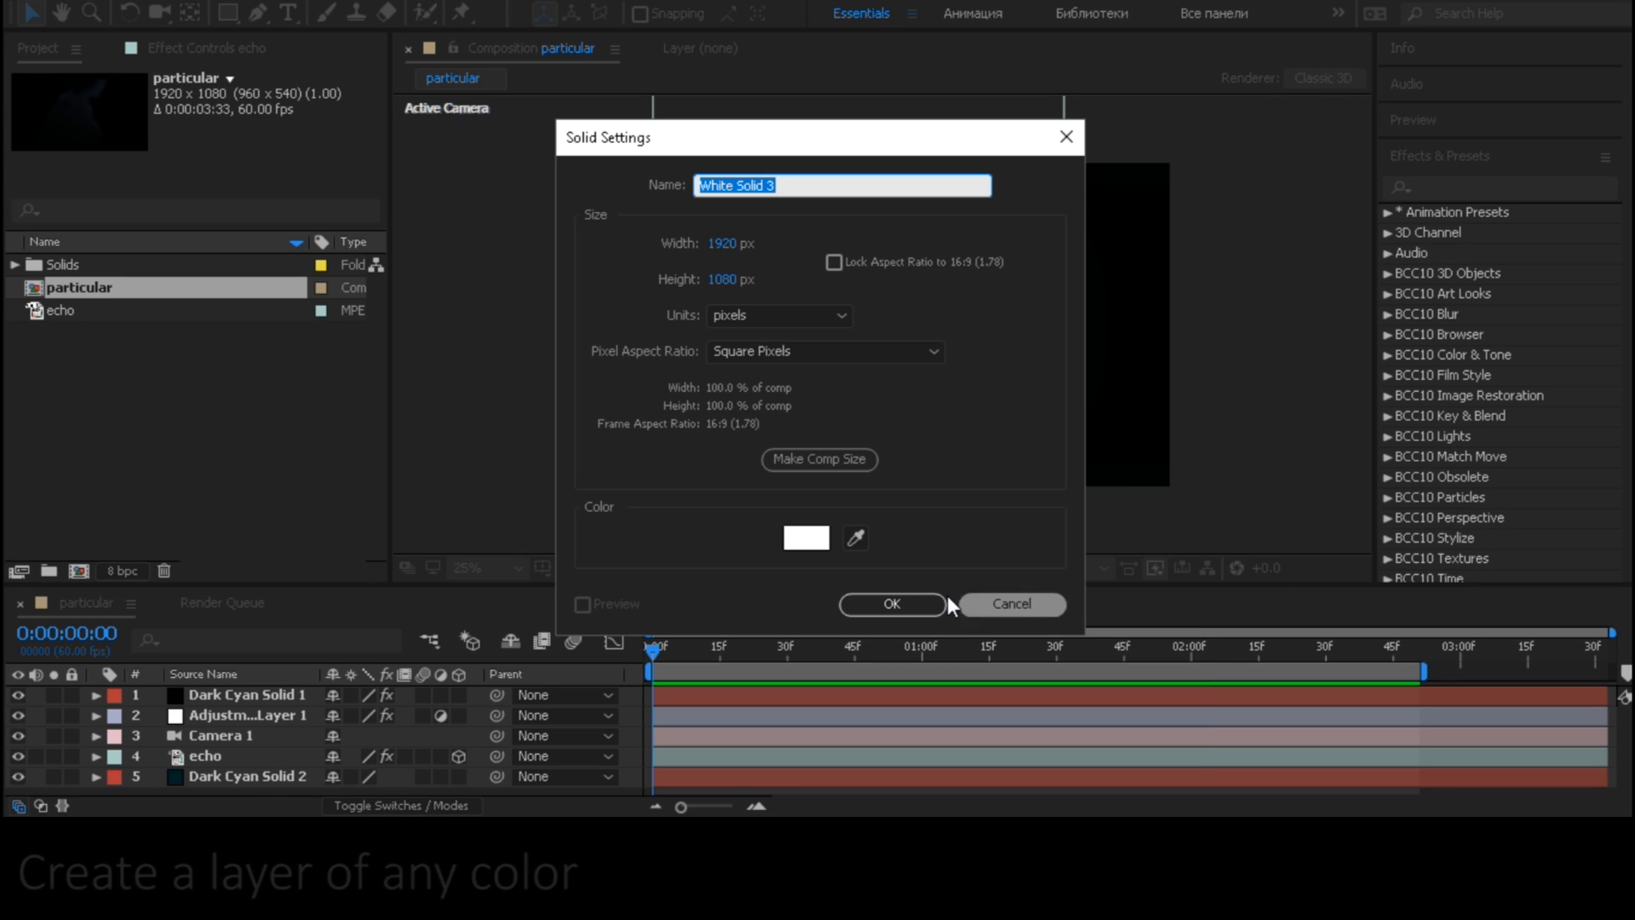
pyautogui.click(891, 605)
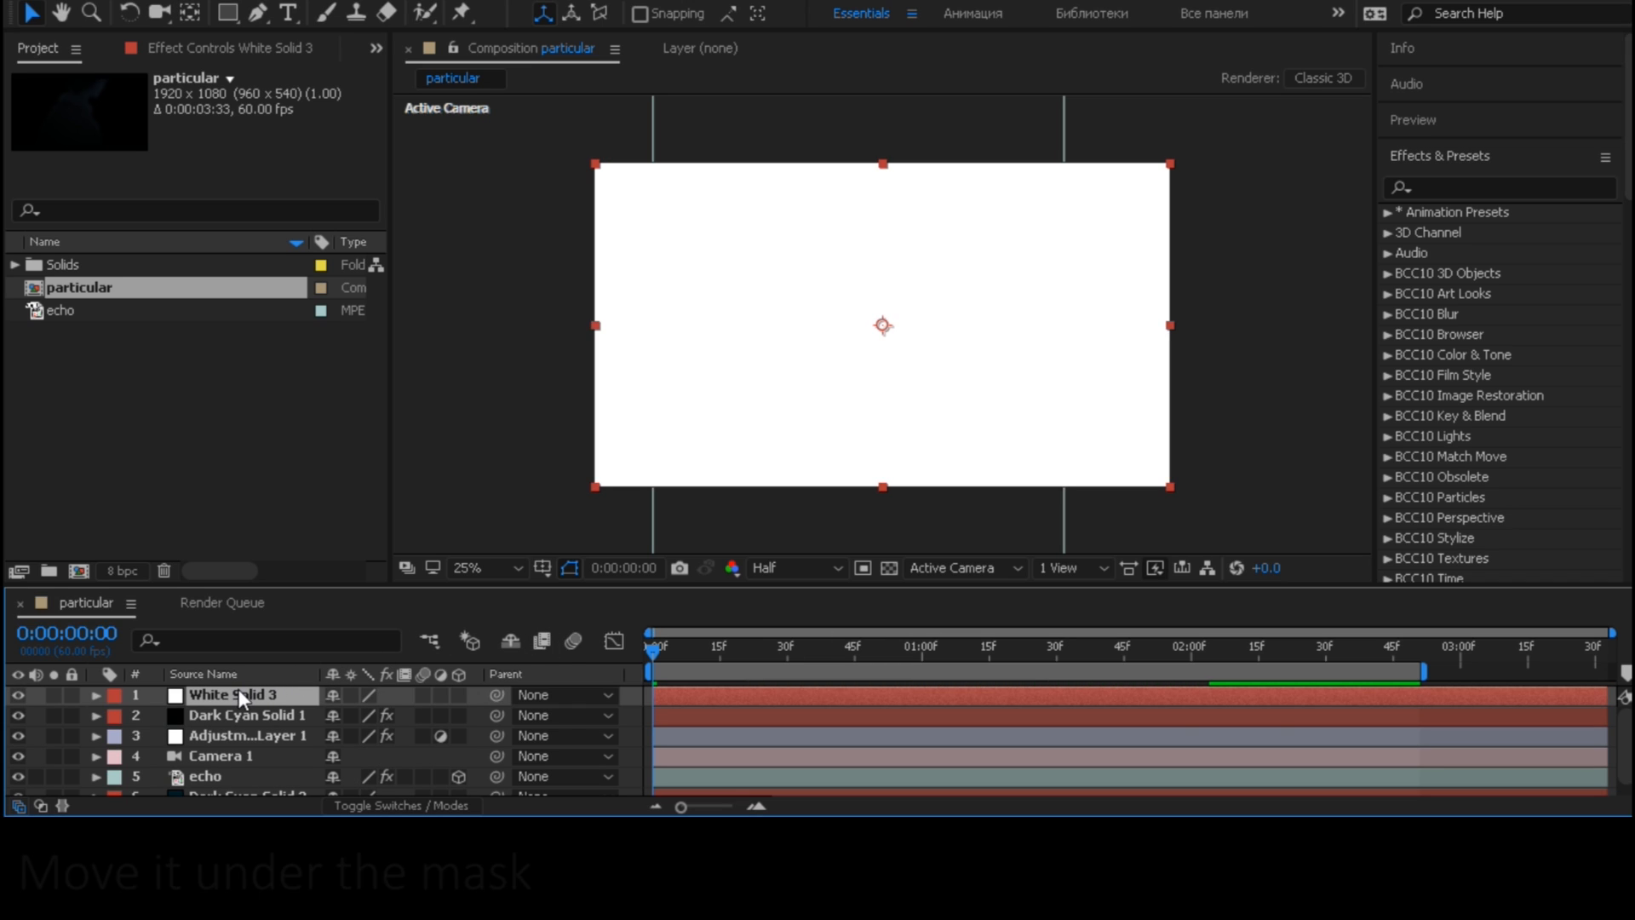
pyautogui.moveTo(238, 689); pyautogui.dragTo(243, 775)
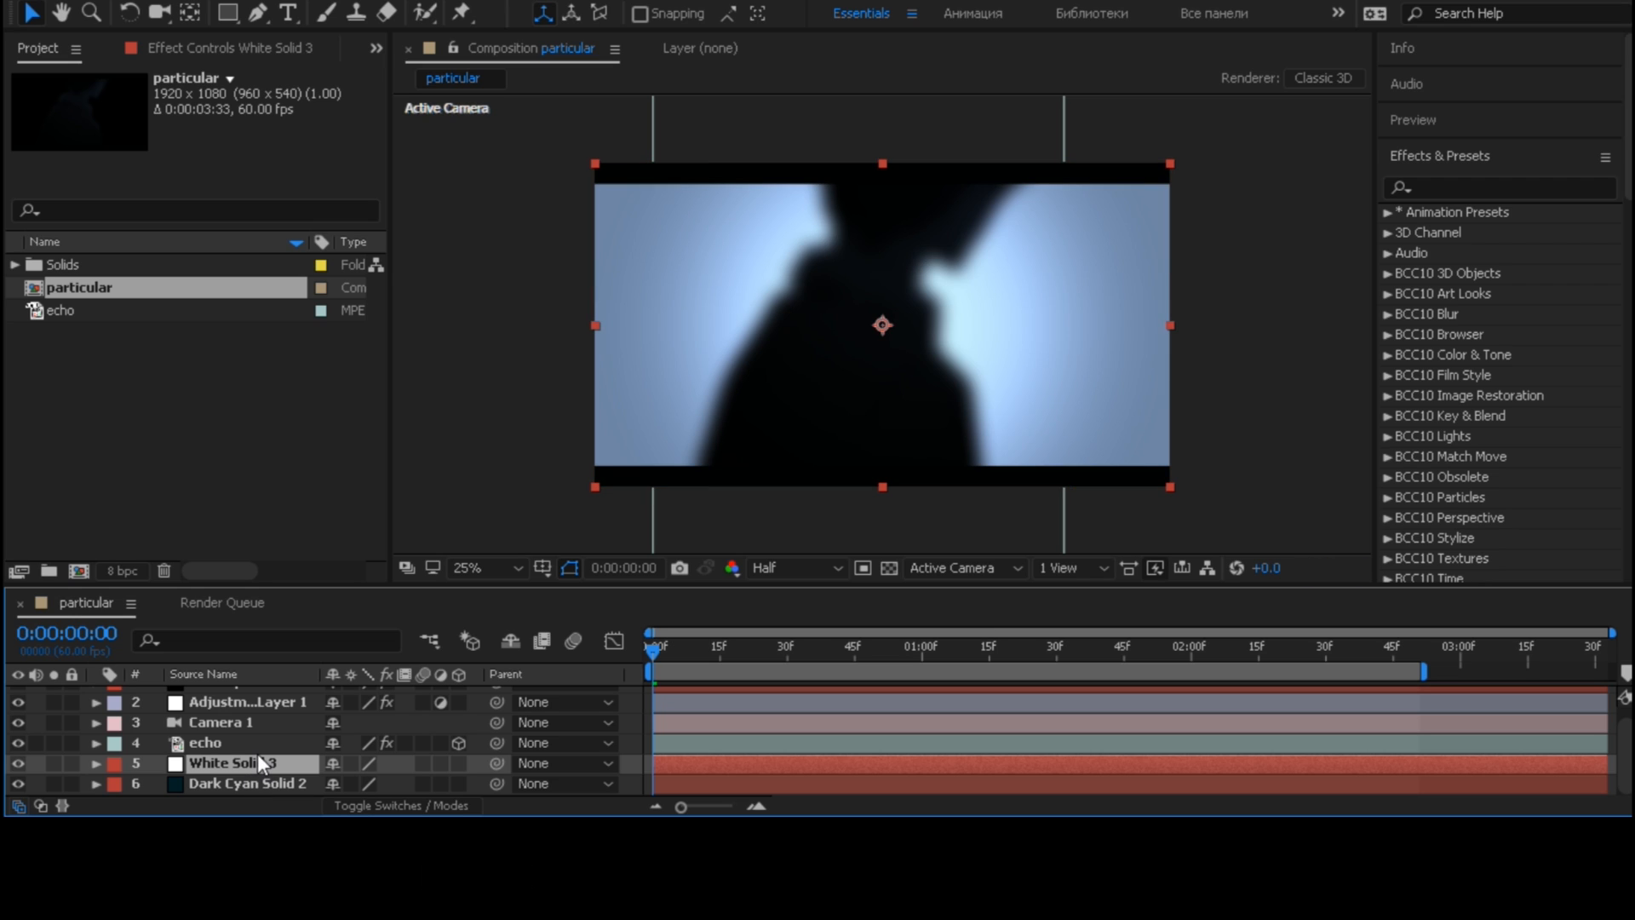
pyautogui.click(458, 763)
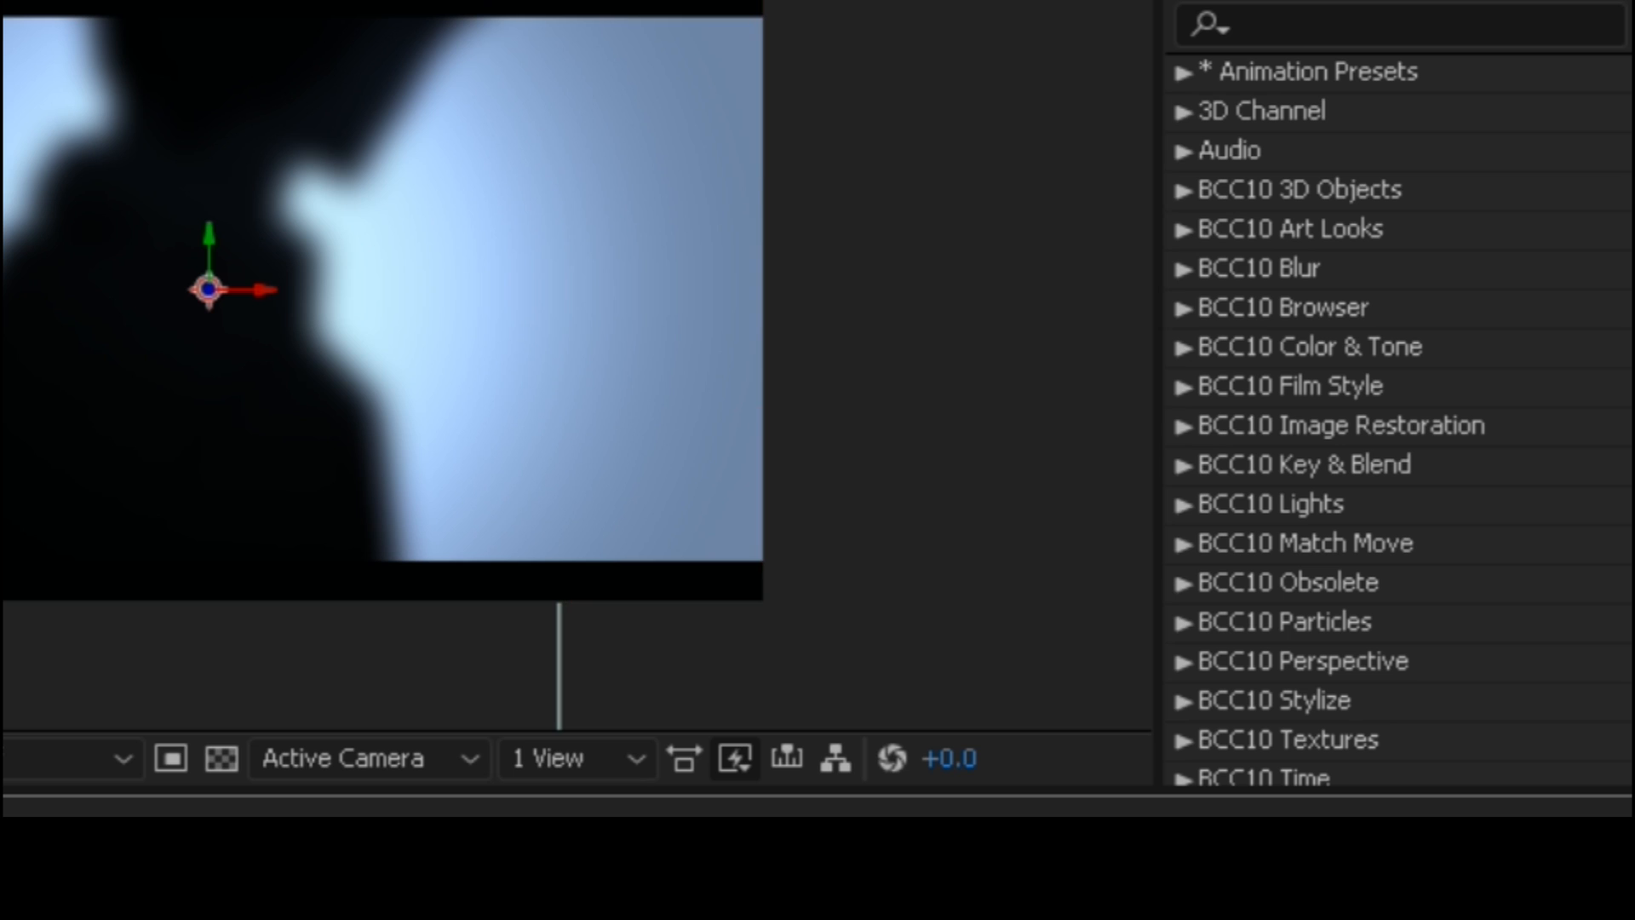
# - Search the effects for "particular" and apply the Trapcode Particular effect to the new white solid
pyautogui.click(1406, 29)
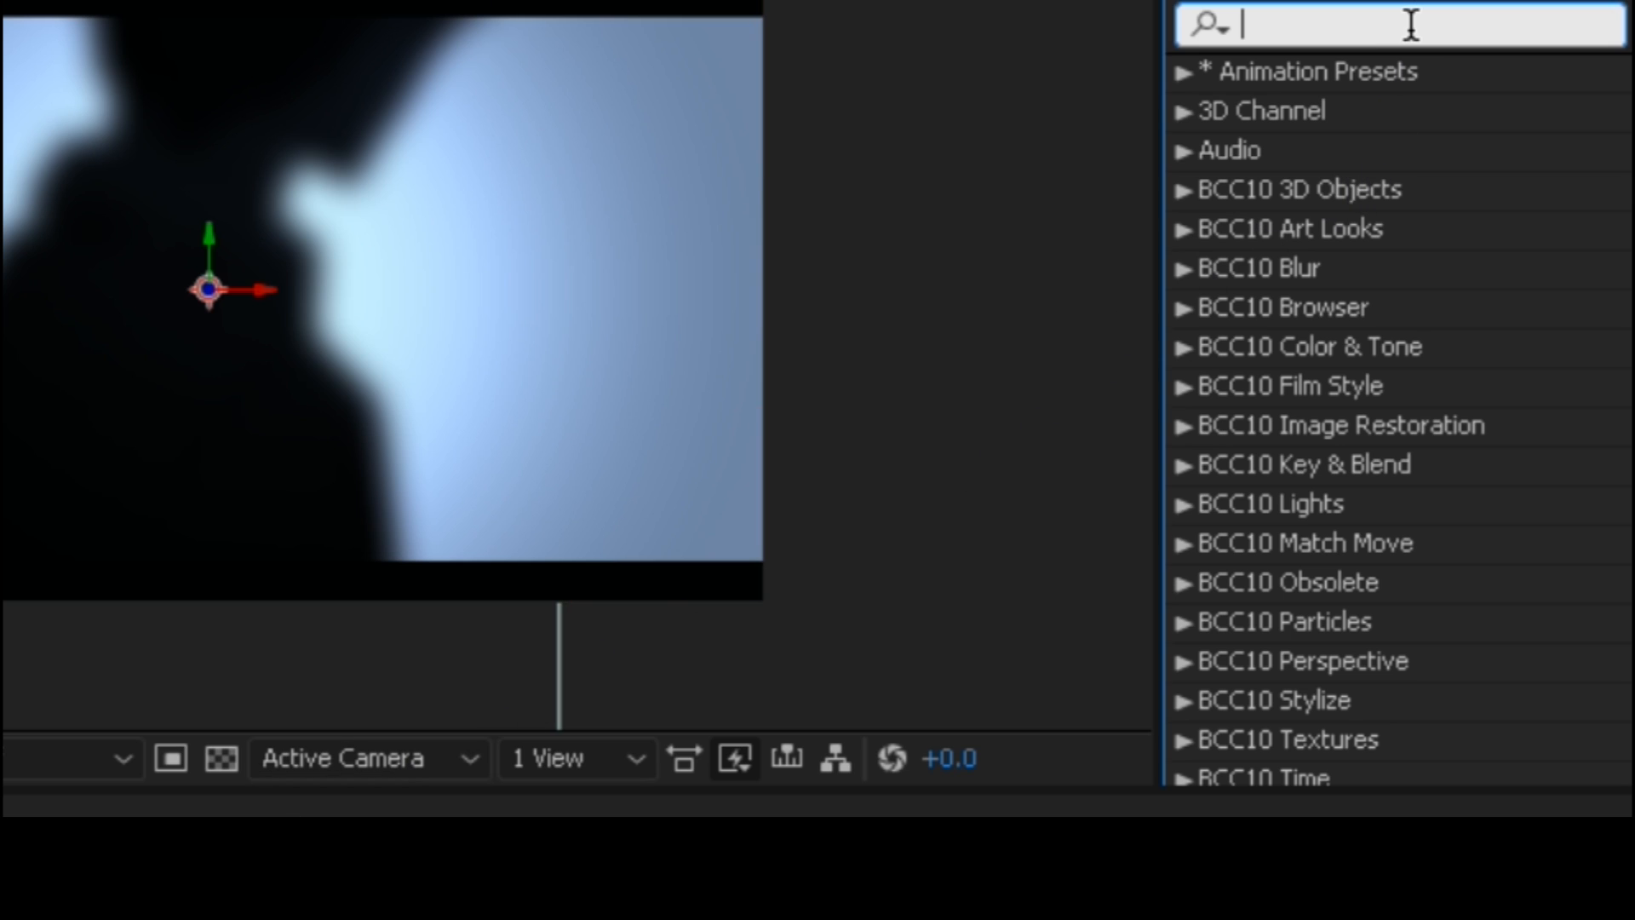
pyautogui.write('p')
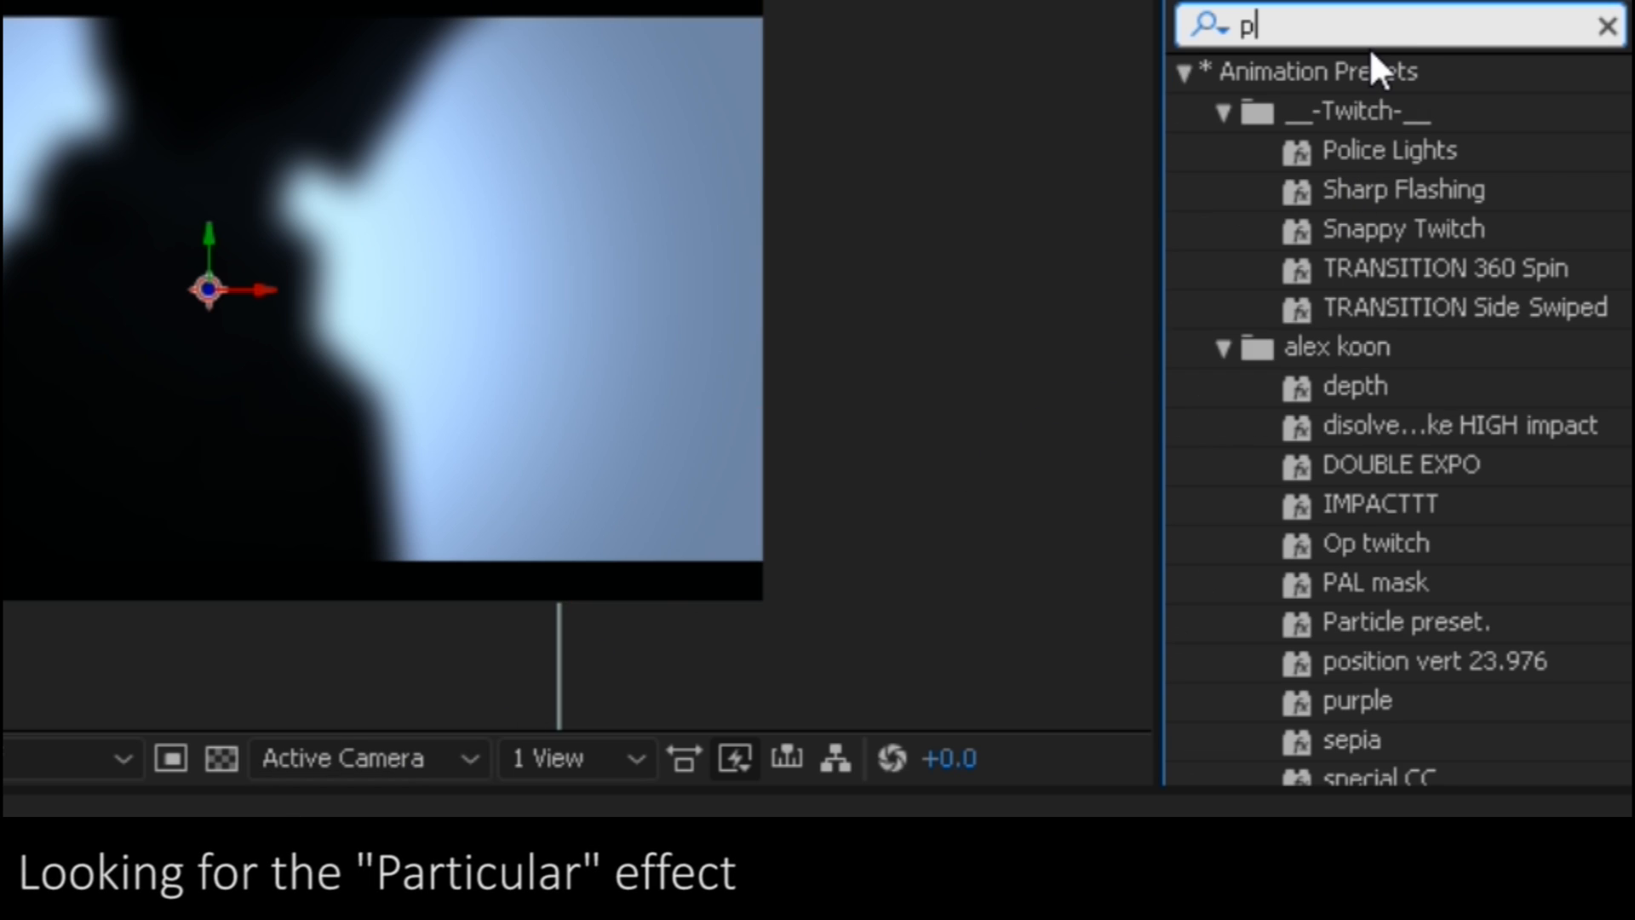
pyautogui.write('articular')
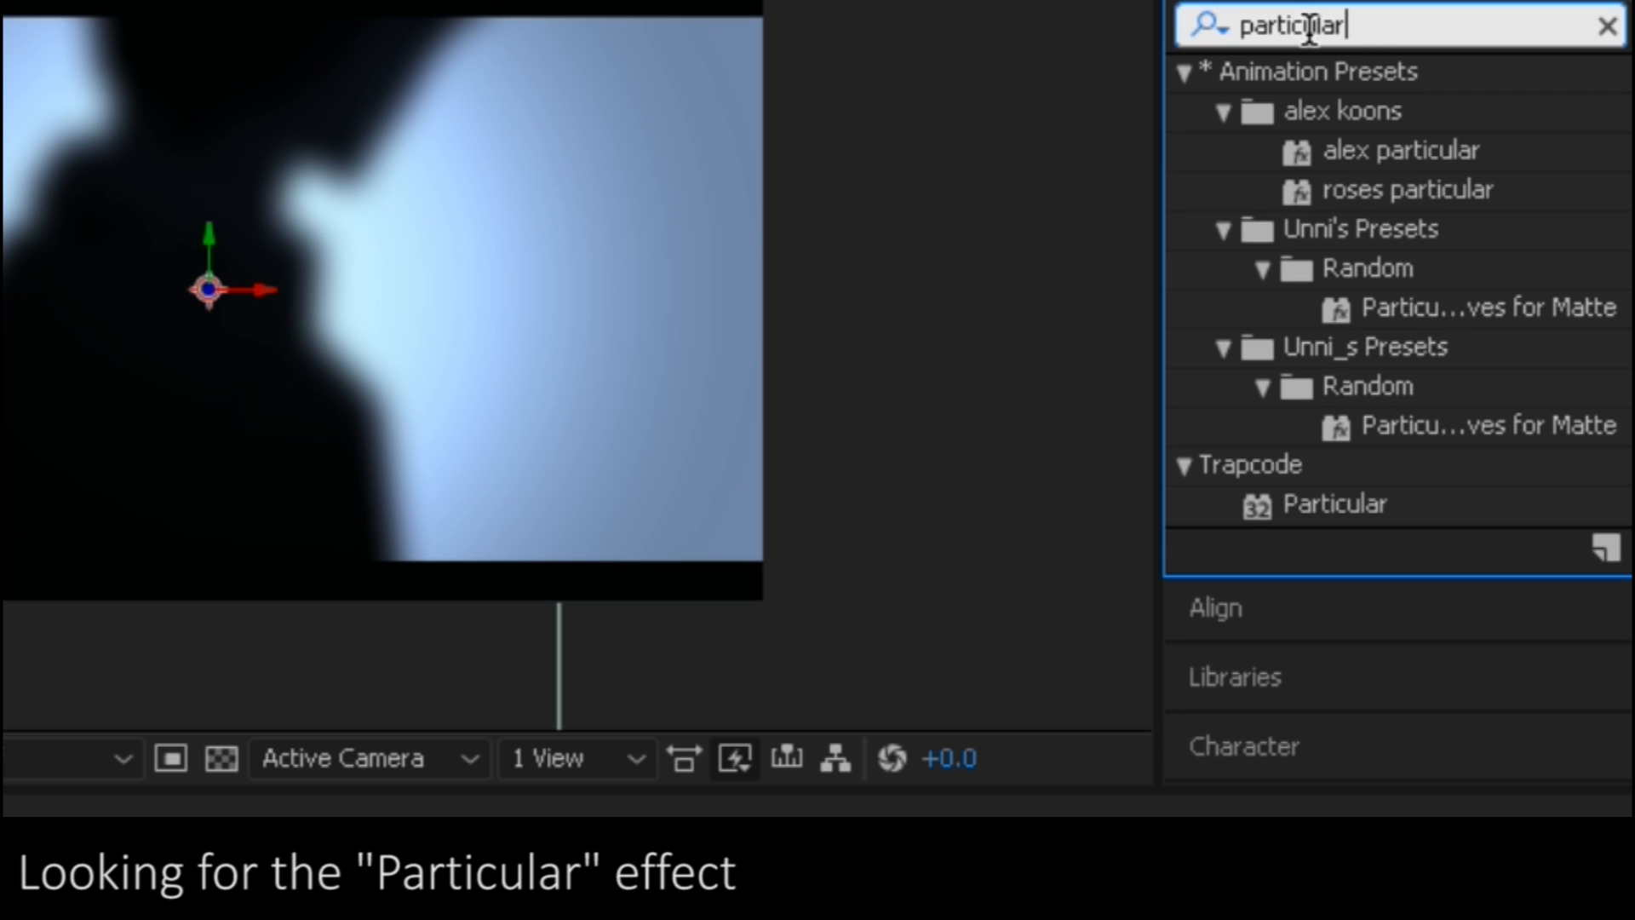
pyautogui.scroll(-2, 1396, 167)
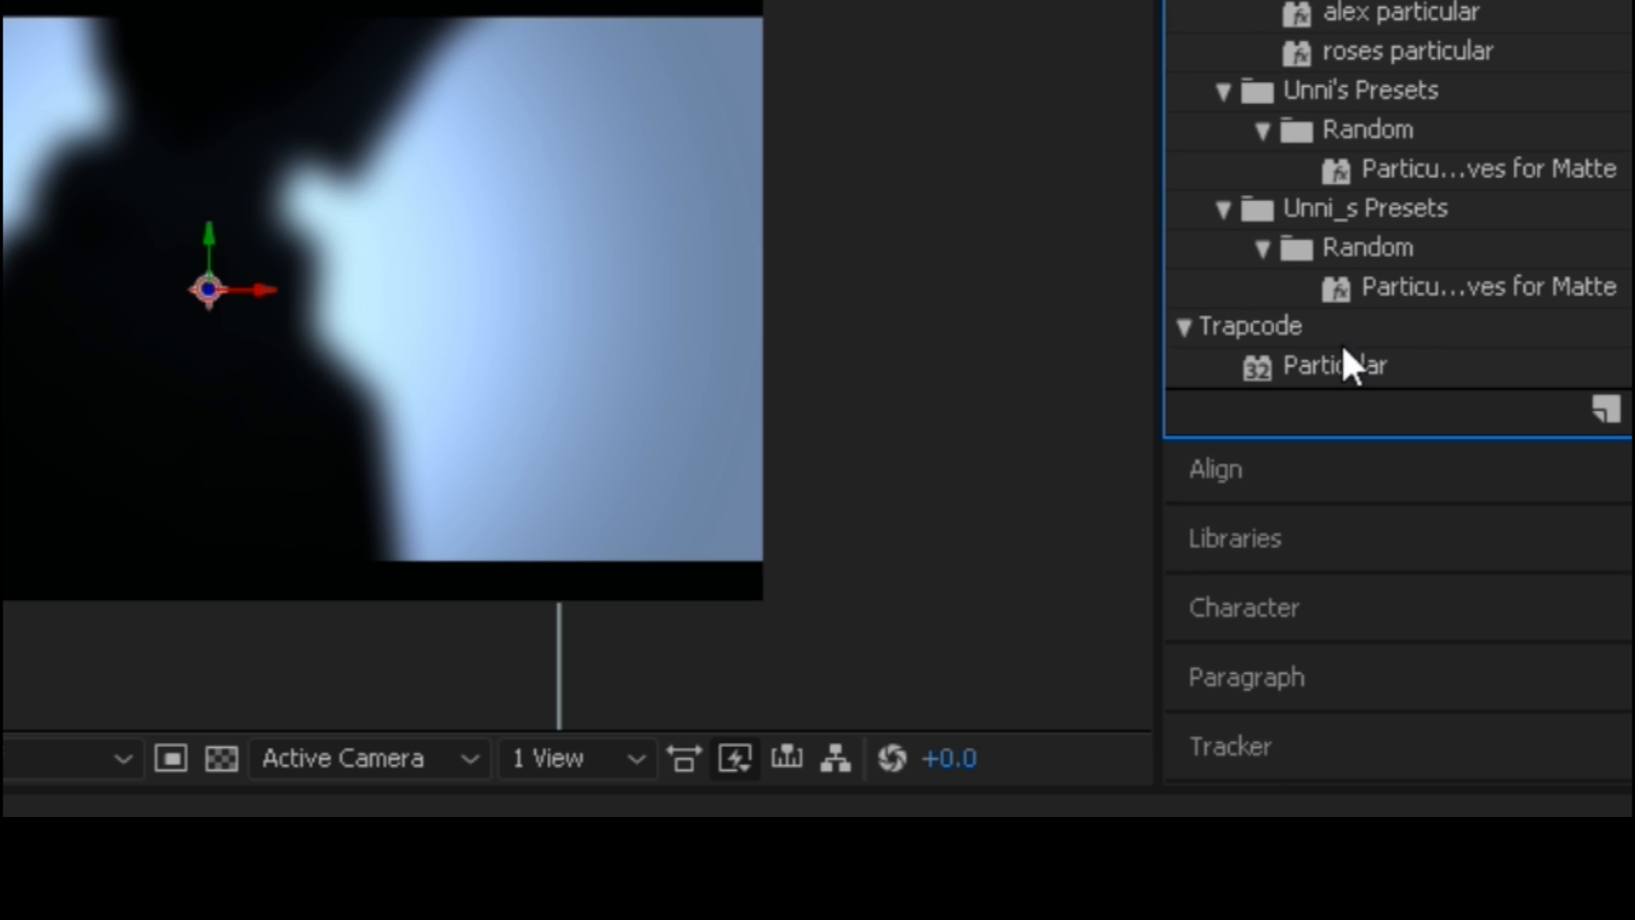
pyautogui.moveTo(1324, 364); pyautogui.dragTo(0, 919)
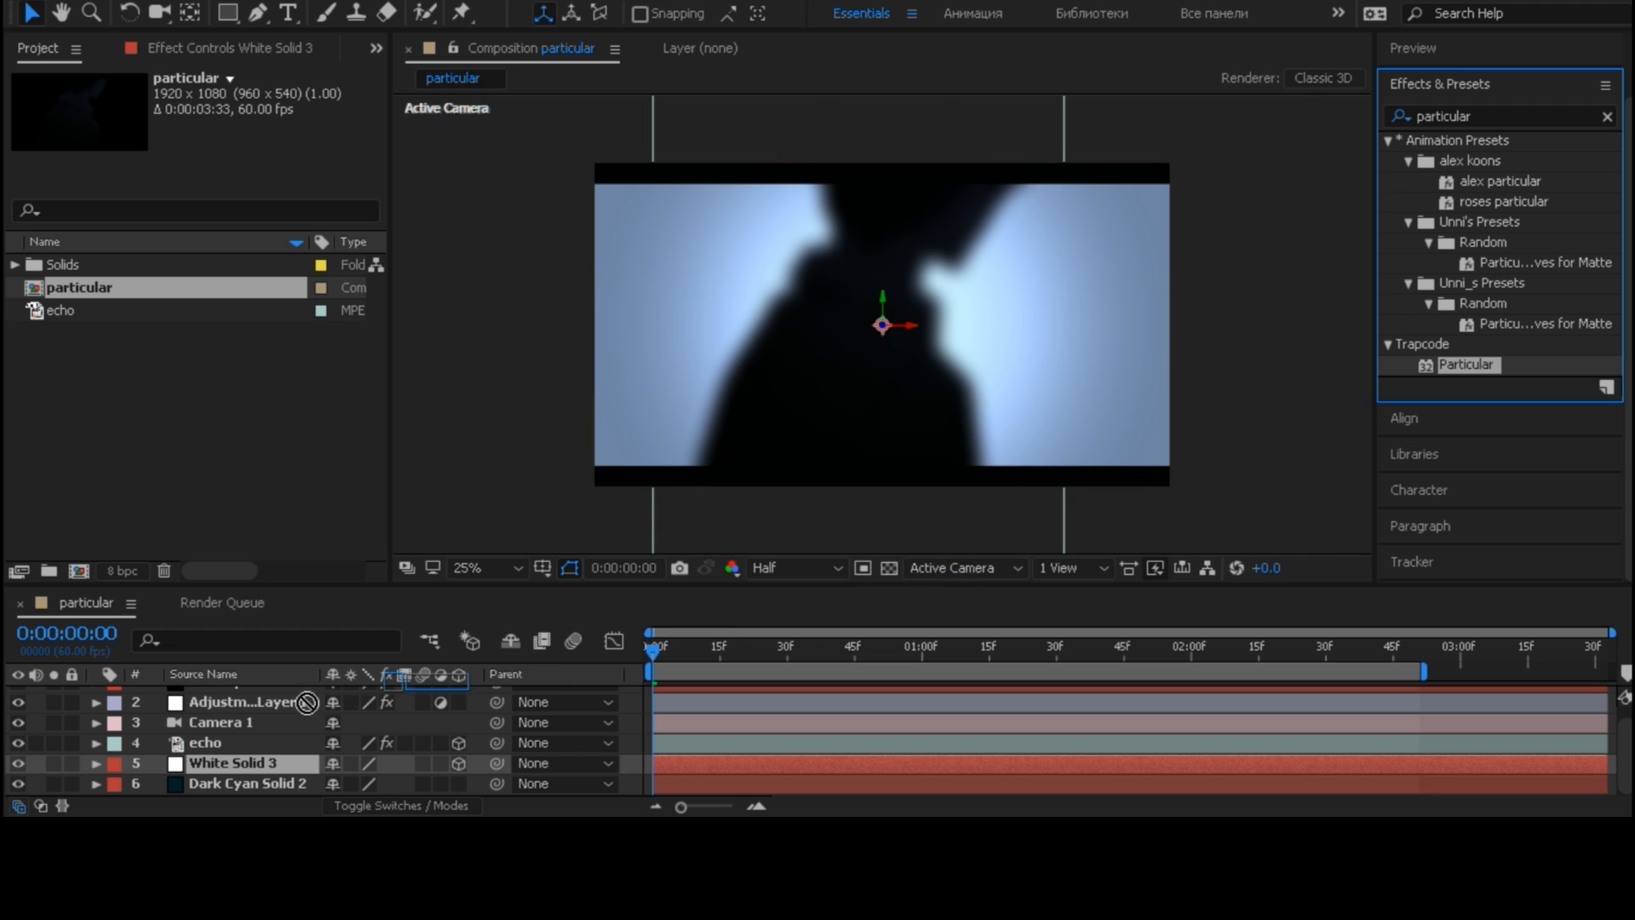
pyautogui.moveTo(306, 702); pyautogui.dragTo(227, 765)
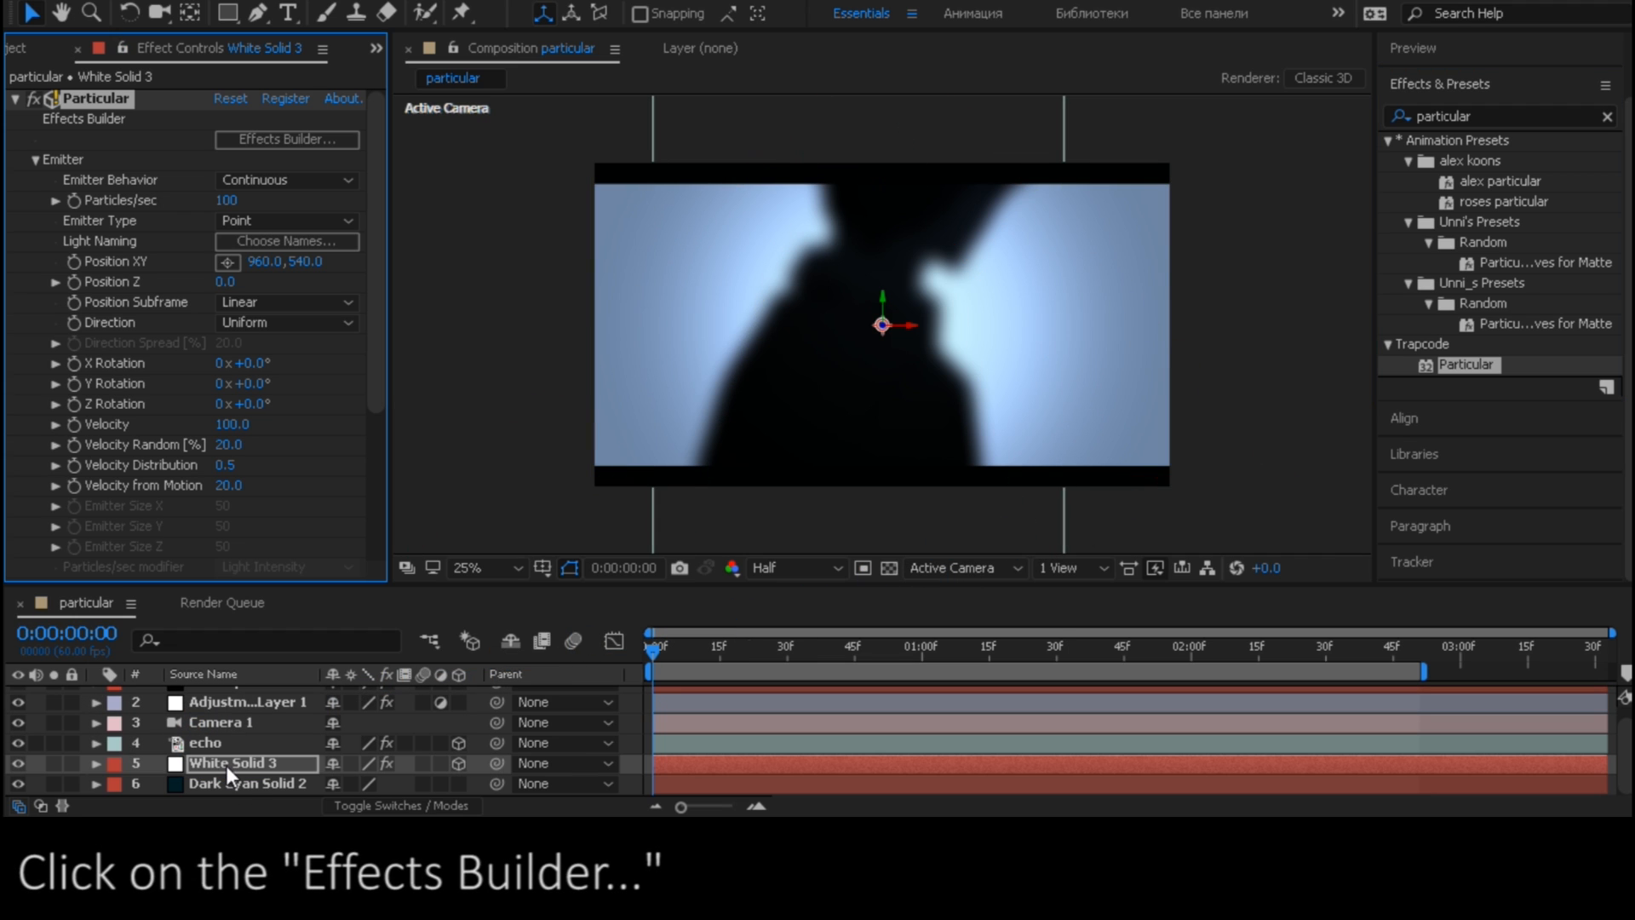
# - Open Particular's Effects Builder and set the emitter type to Box with a 10x Smooth position subframe
pyautogui.click(267, 137)
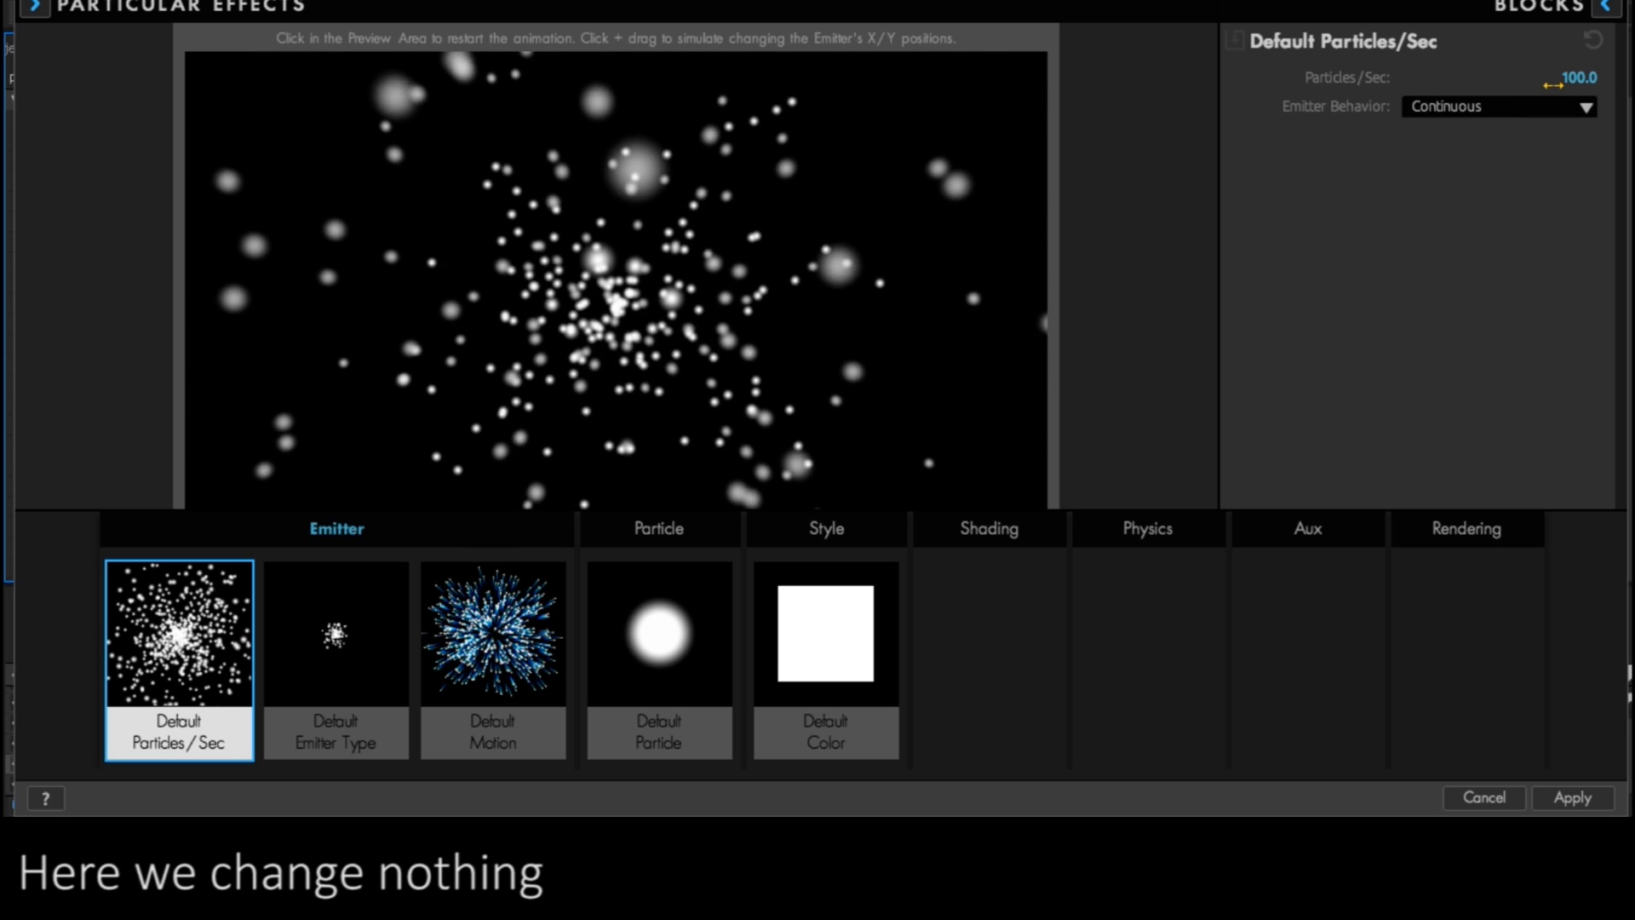
pyautogui.click(349, 630)
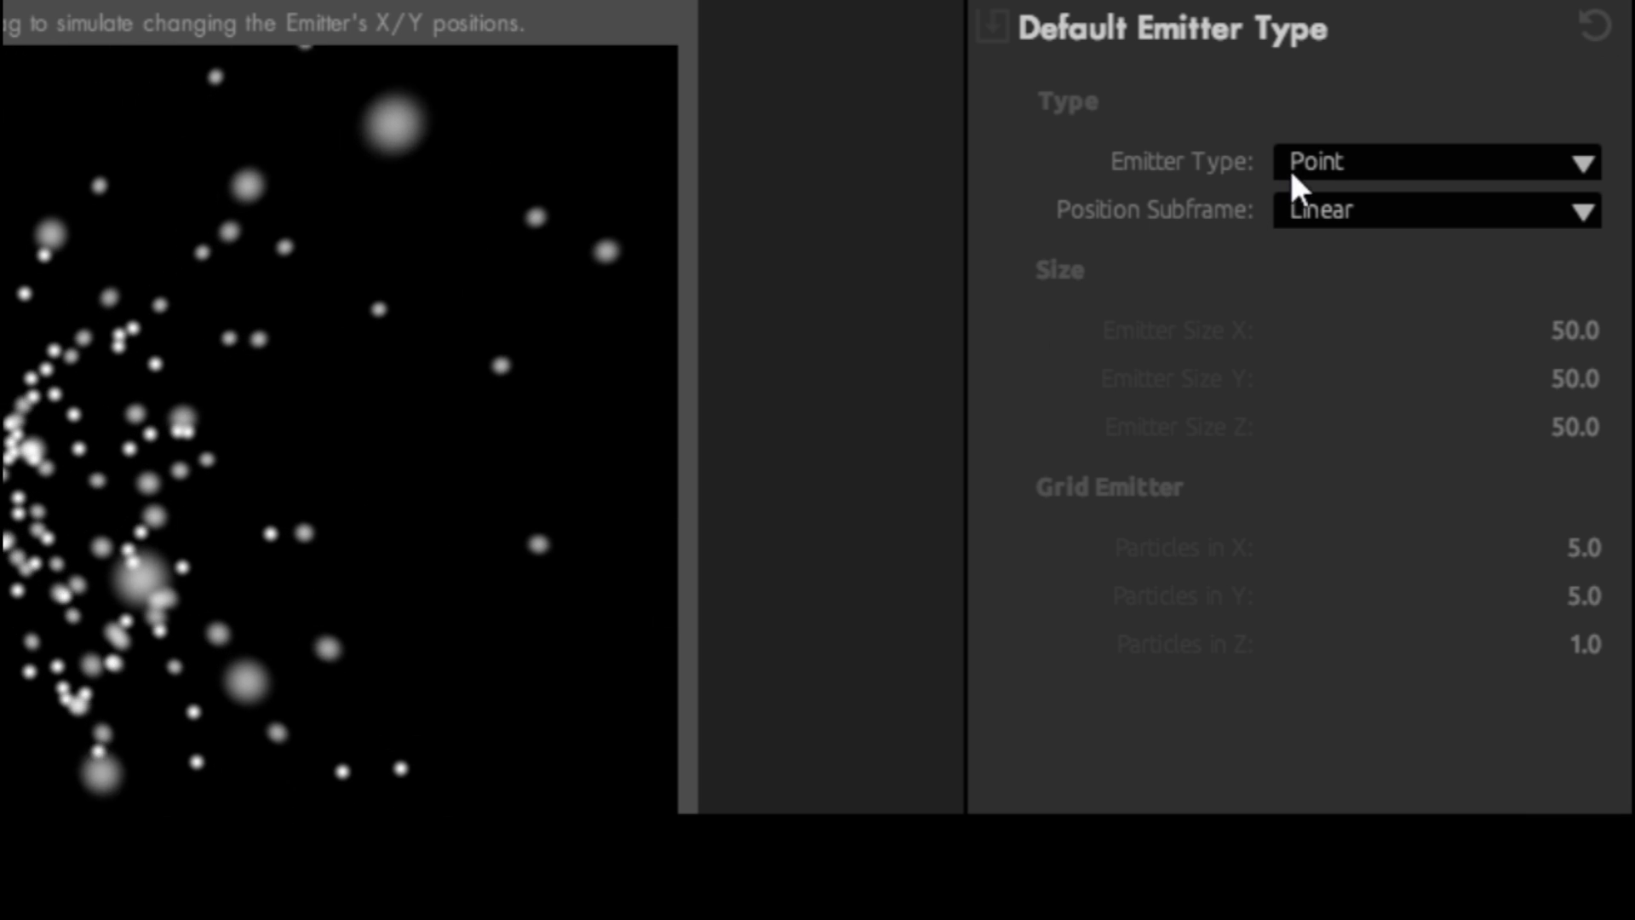
pyautogui.click(1324, 160)
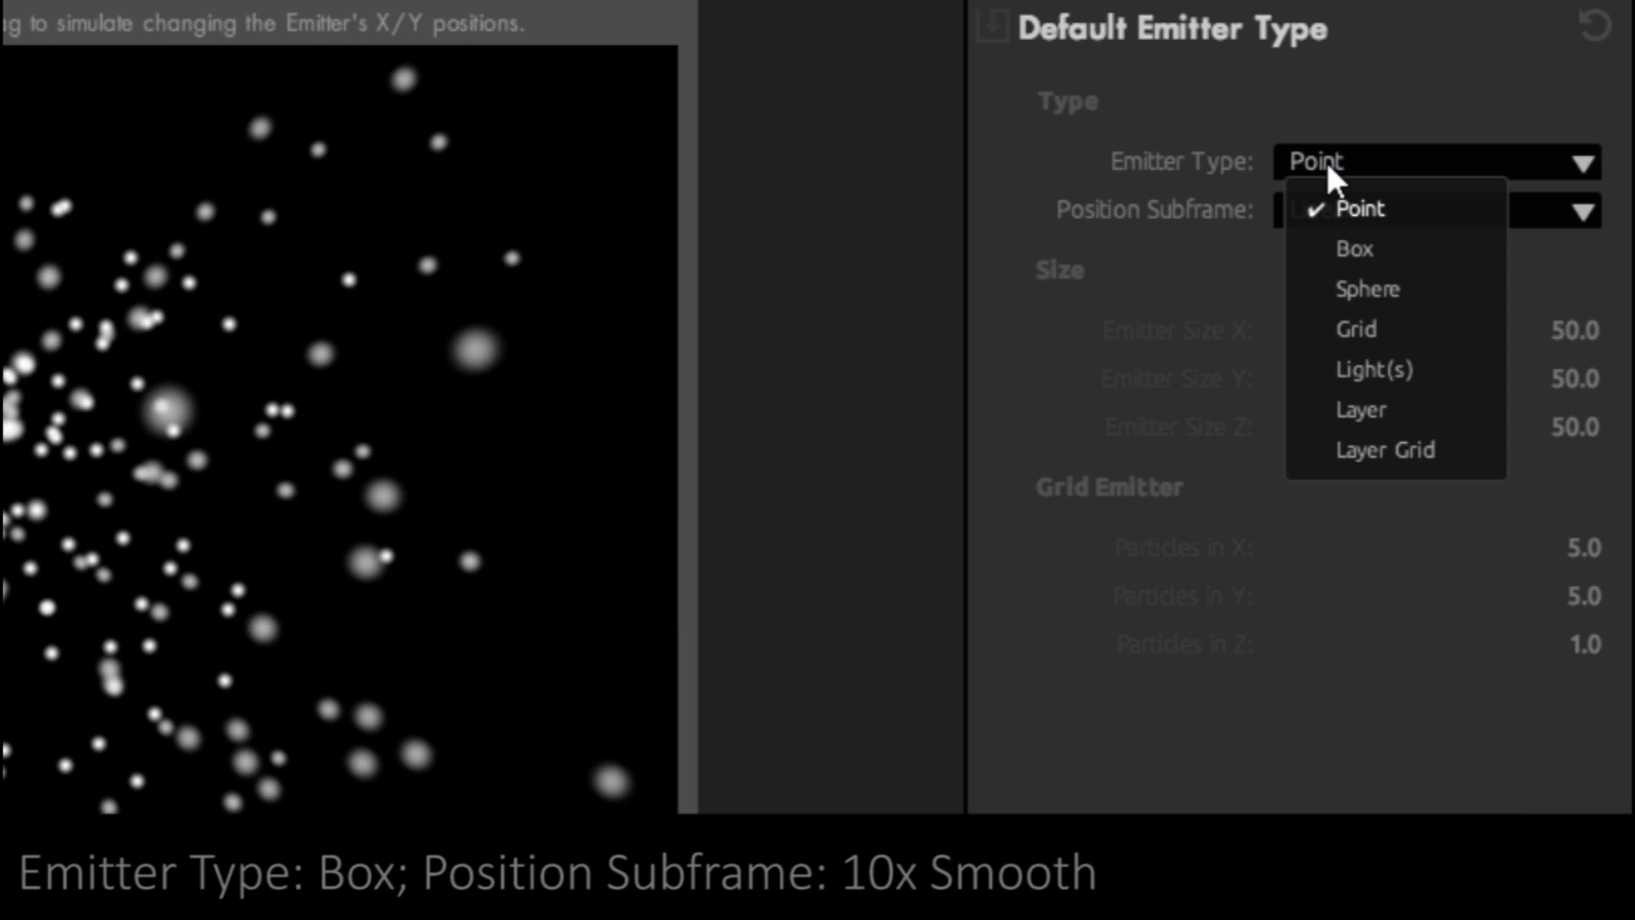
pyautogui.click(1330, 252)
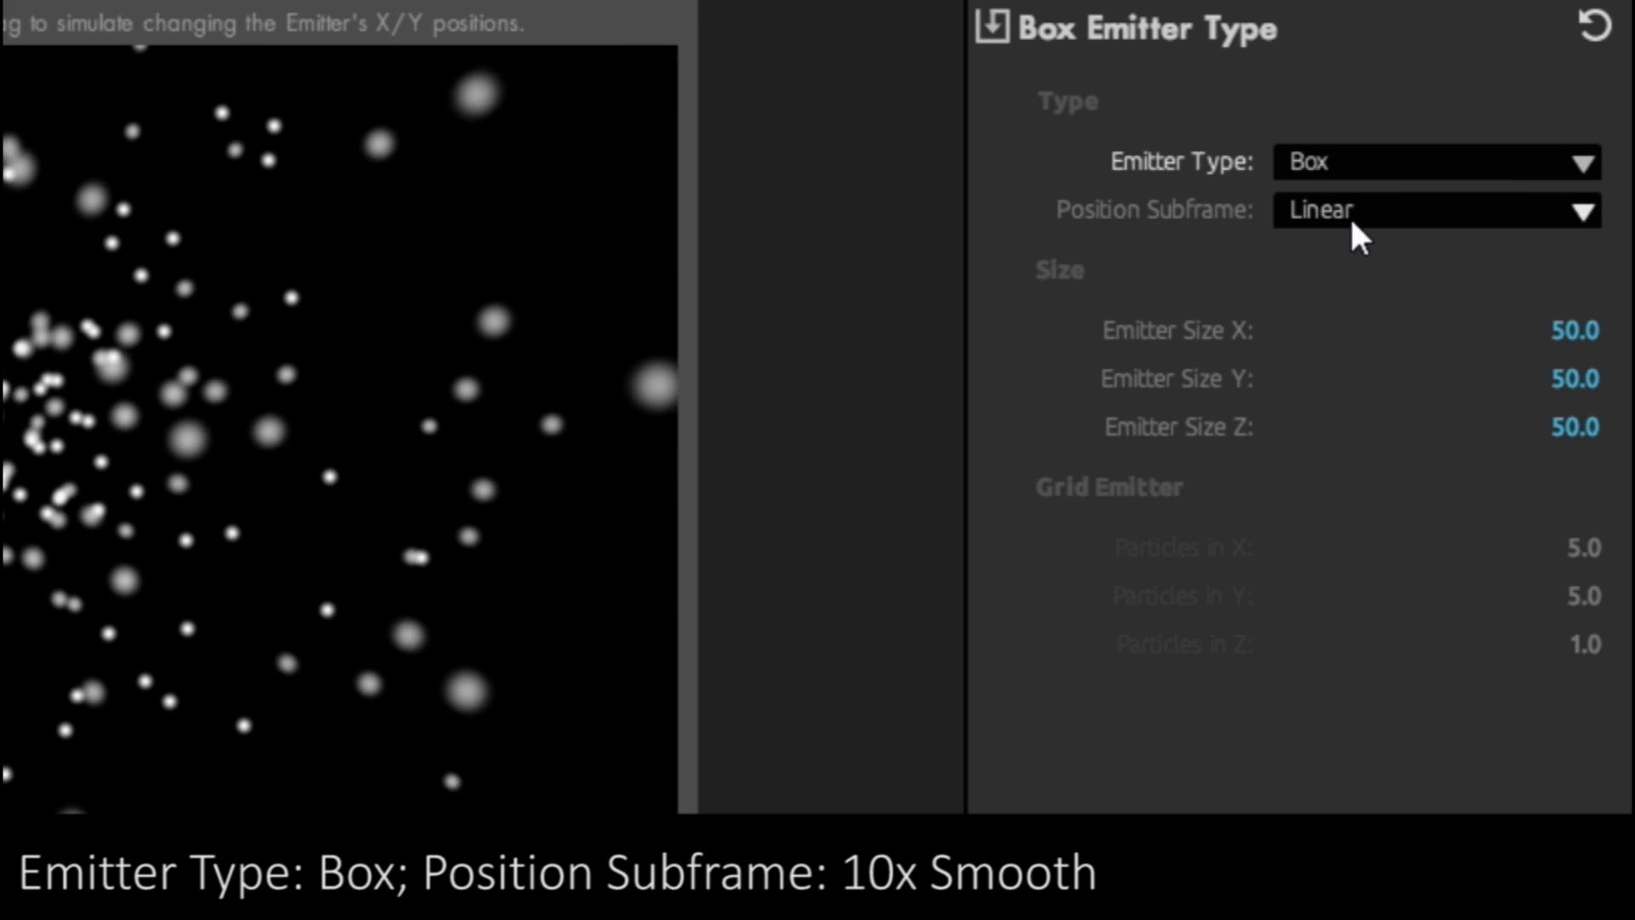
pyautogui.click(1362, 207)
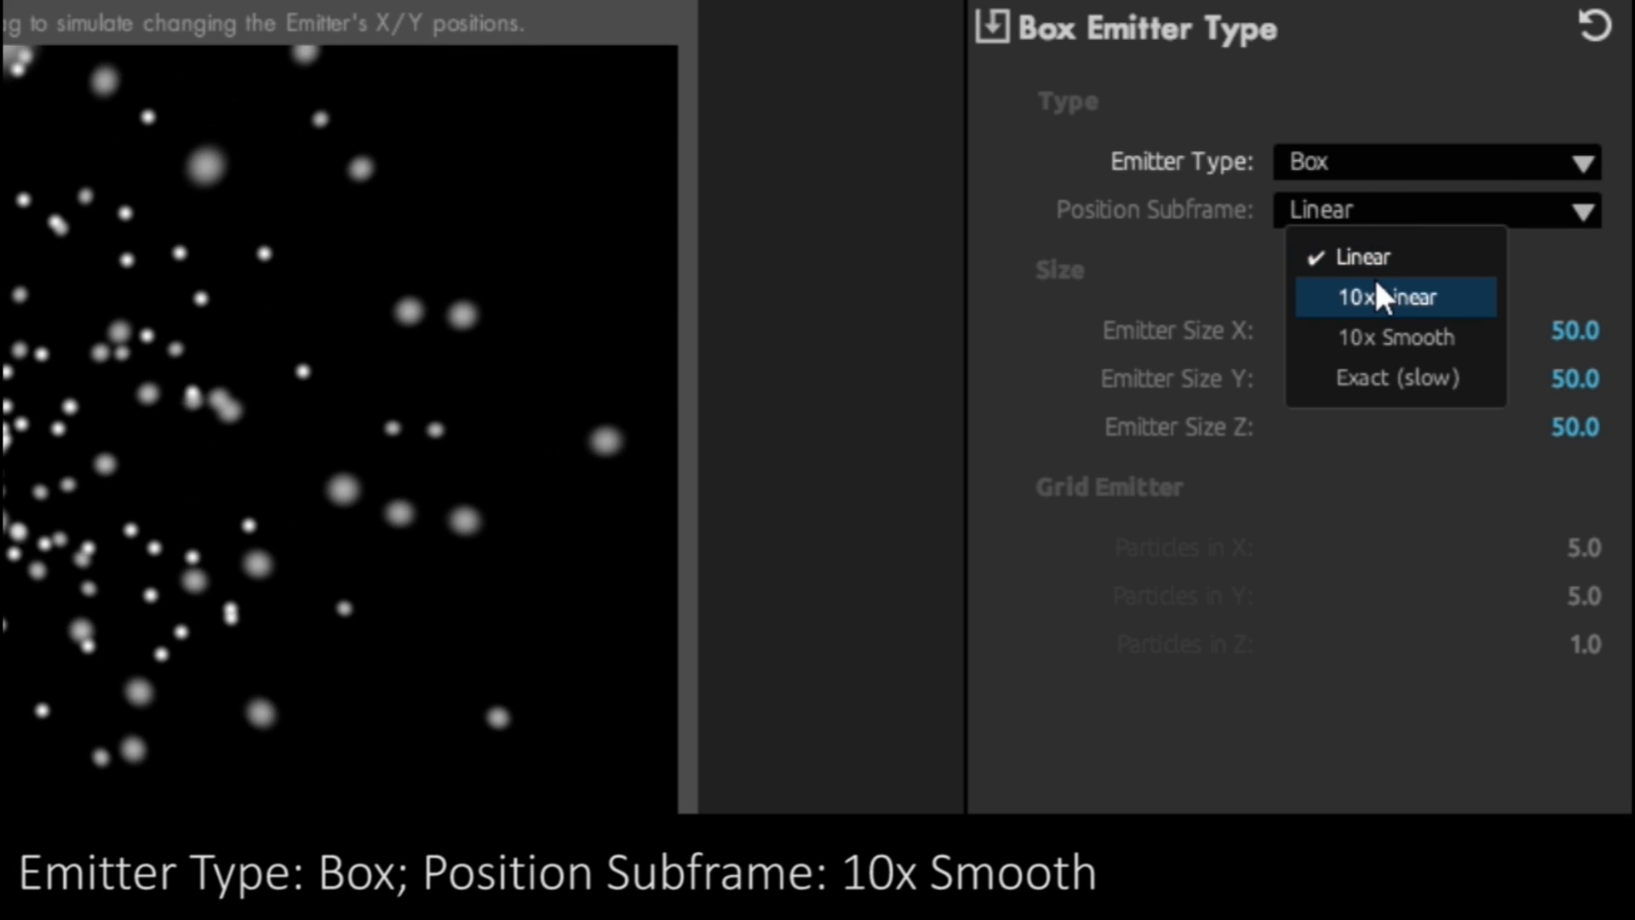
pyautogui.click(1397, 337)
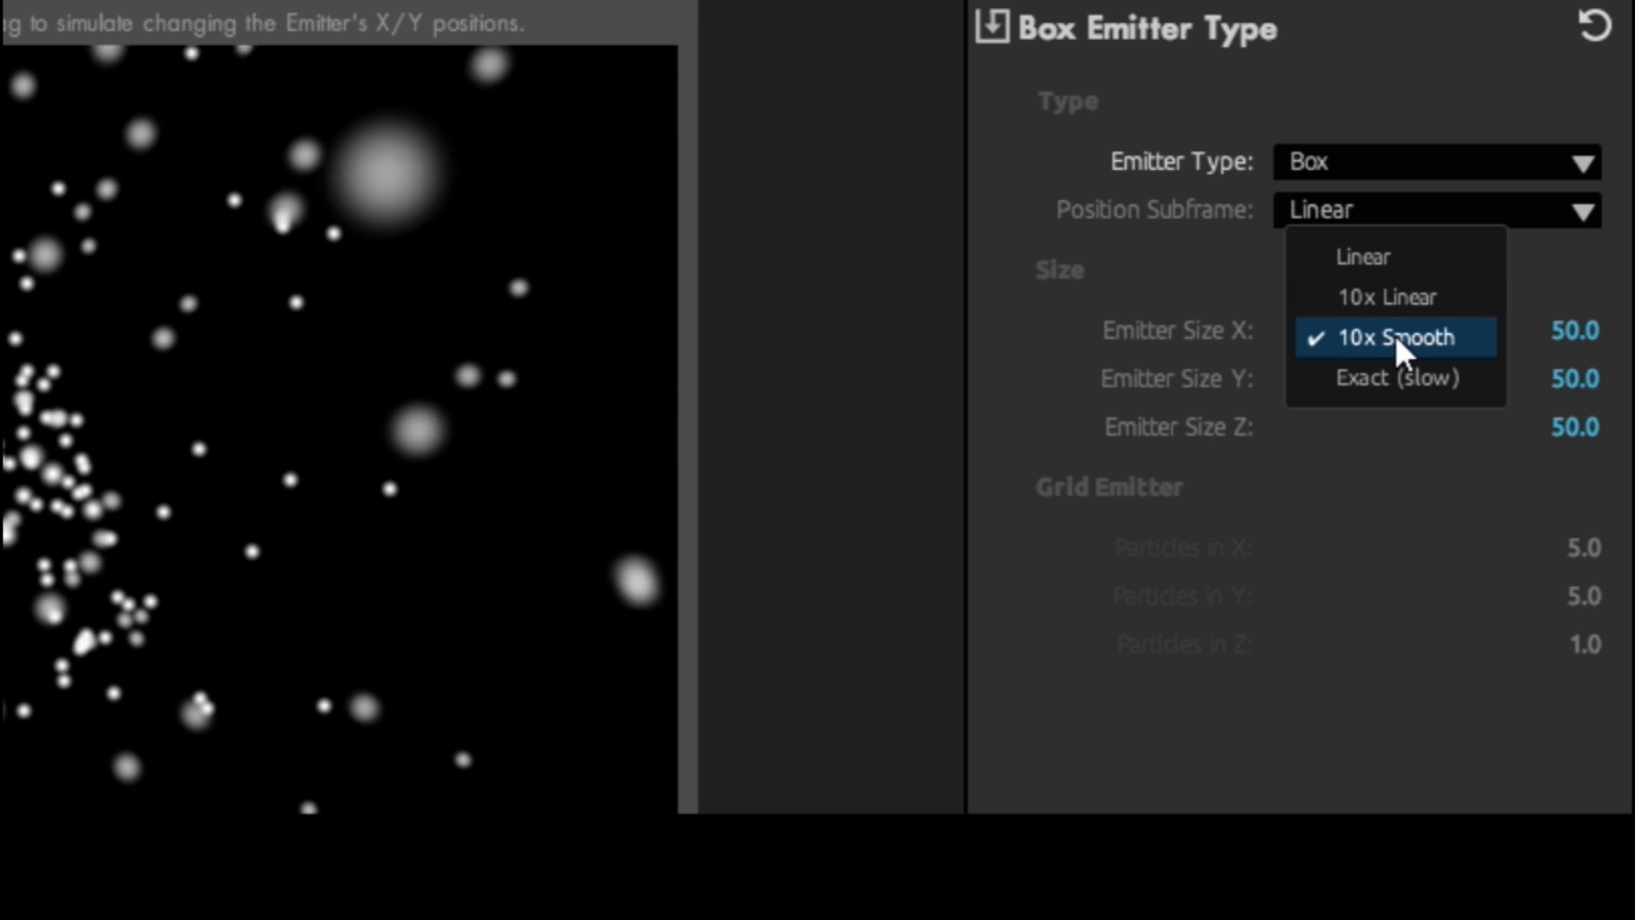
# - Set the box emitter's size to 750 in X, 320 in Y and 1700 in Z
pyautogui.moveTo(1488, 344); pyautogui.dragTo(1631, 344)
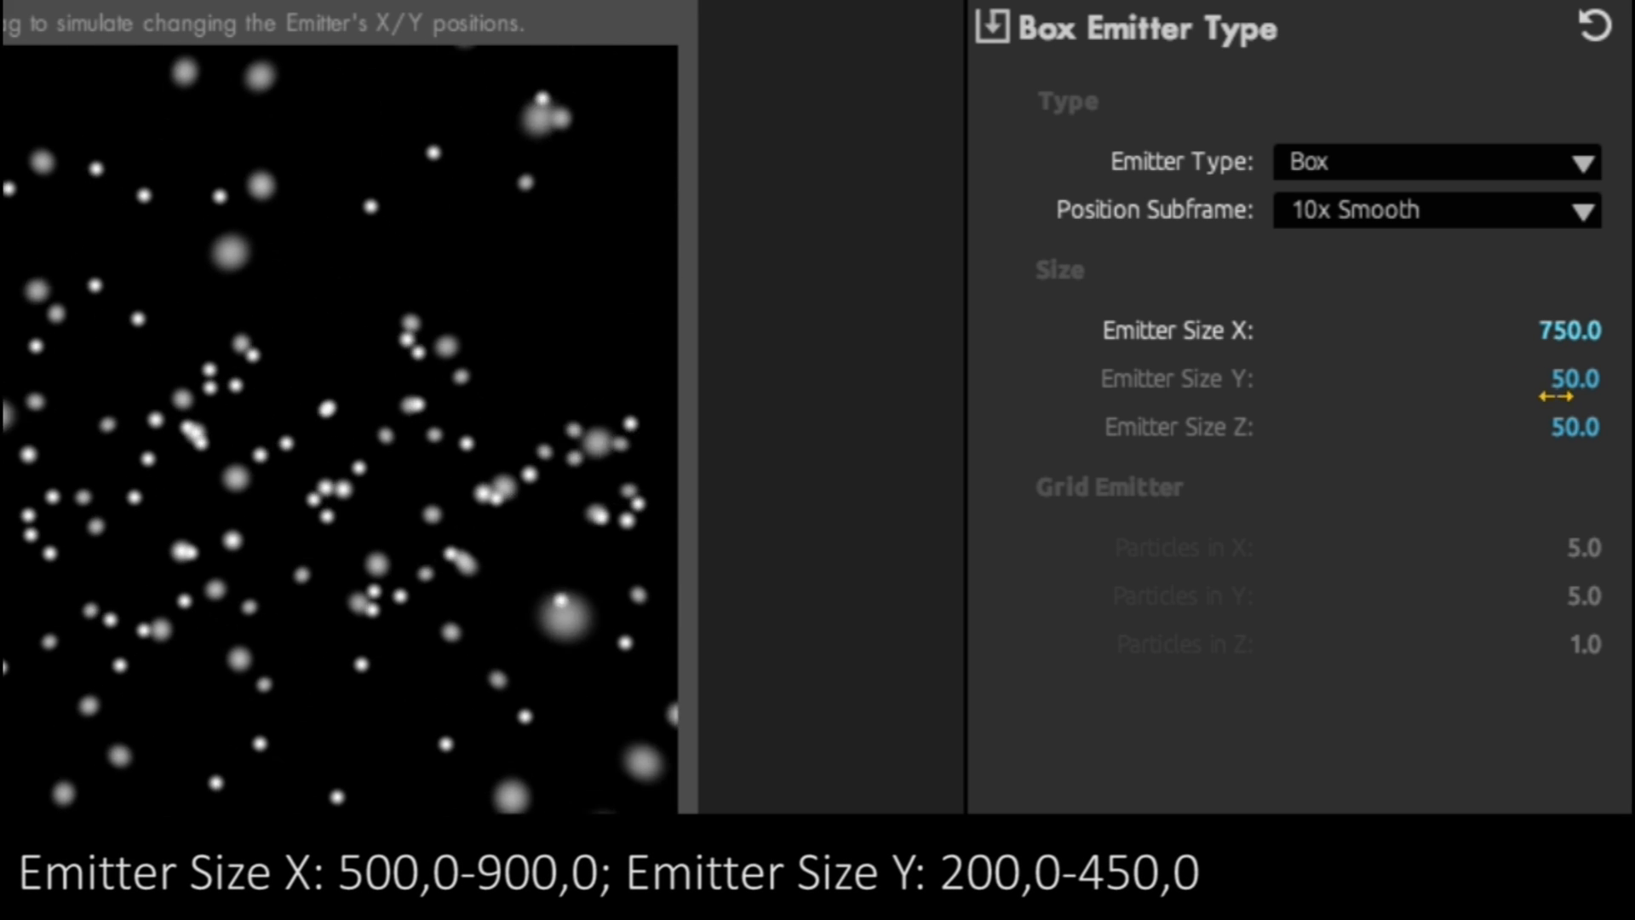
pyautogui.click(1567, 380)
pyautogui.moveTo(1546, 381); pyautogui.dragTo(1631, 379)
pyautogui.click(1471, 434)
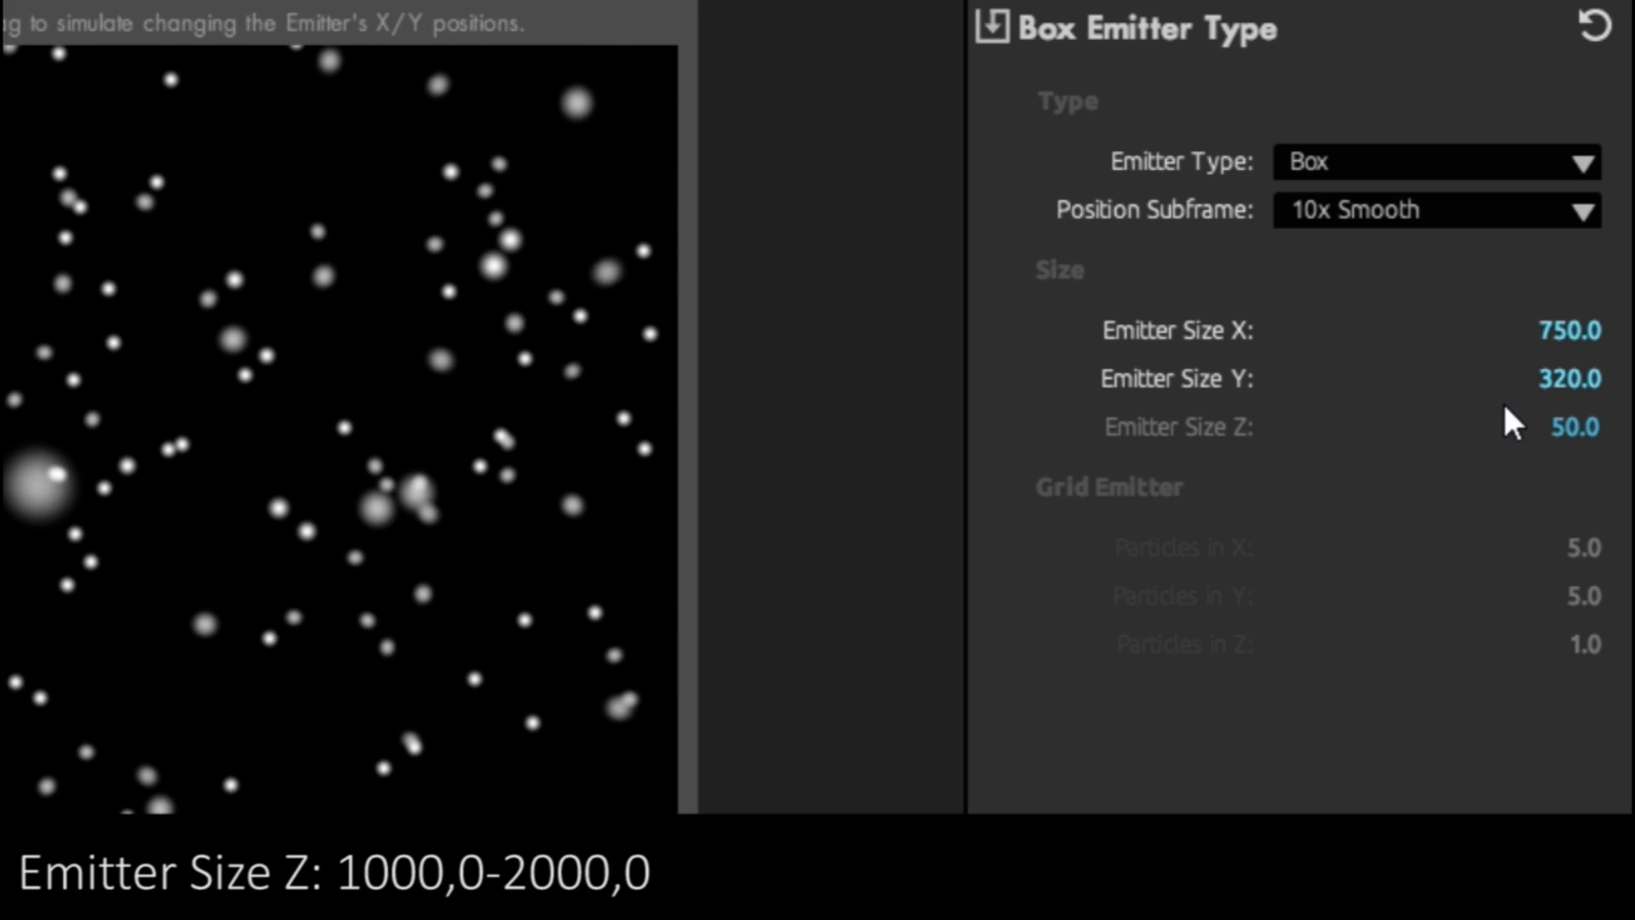
pyautogui.moveTo(1543, 426); pyautogui.dragTo(1634, 426)
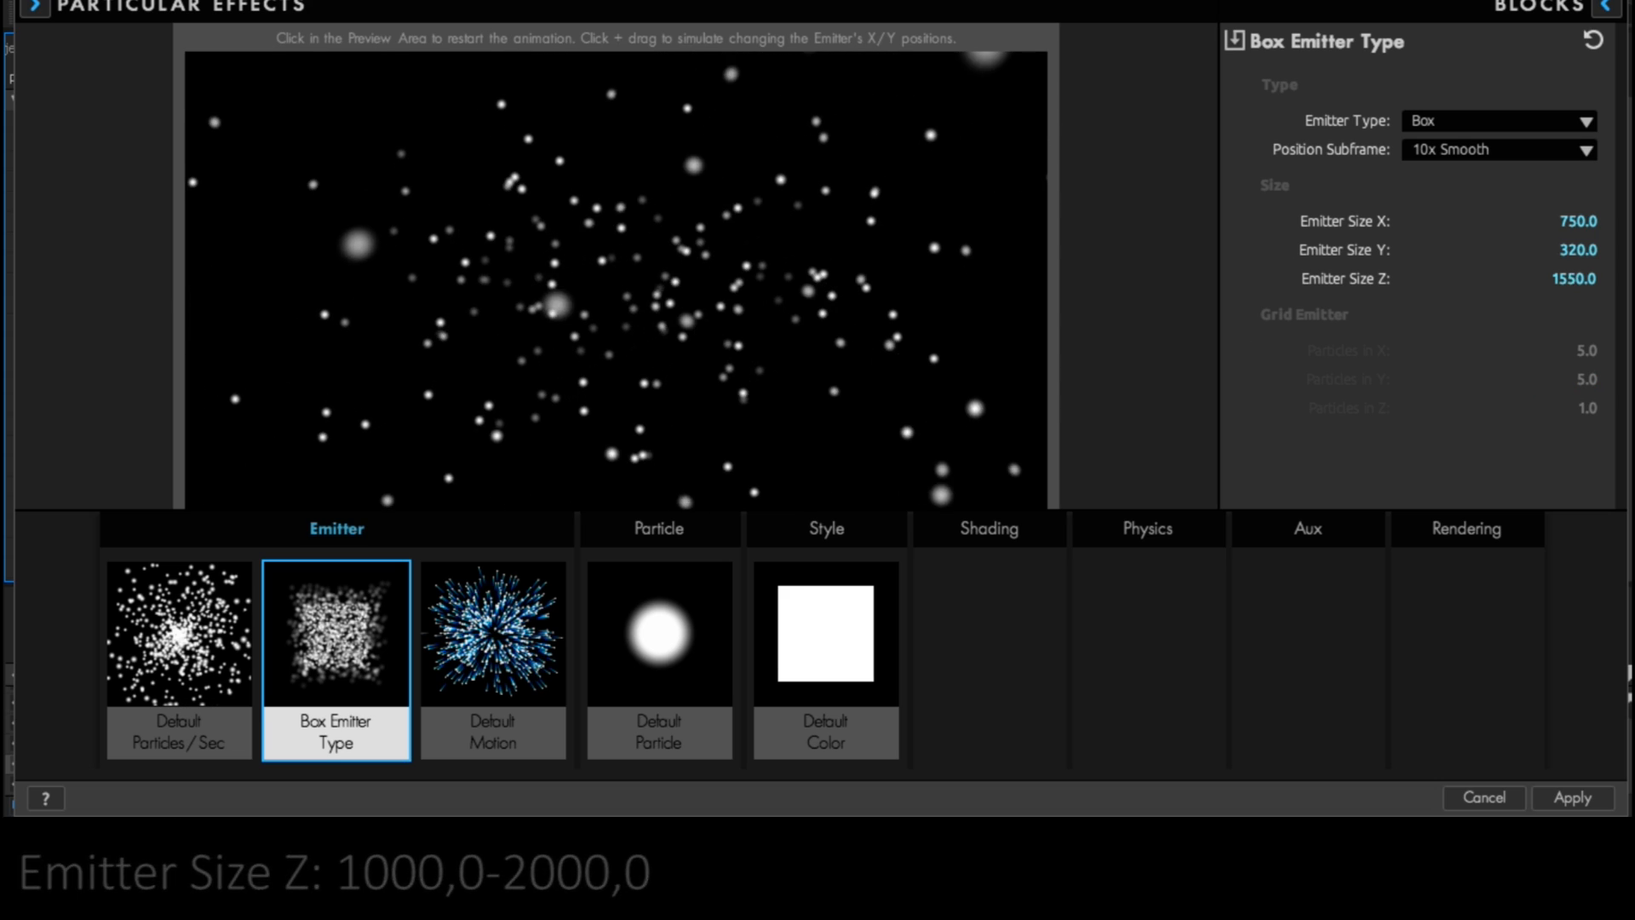
pyautogui.moveTo(1571, 279); pyautogui.dragTo(1562, 281)
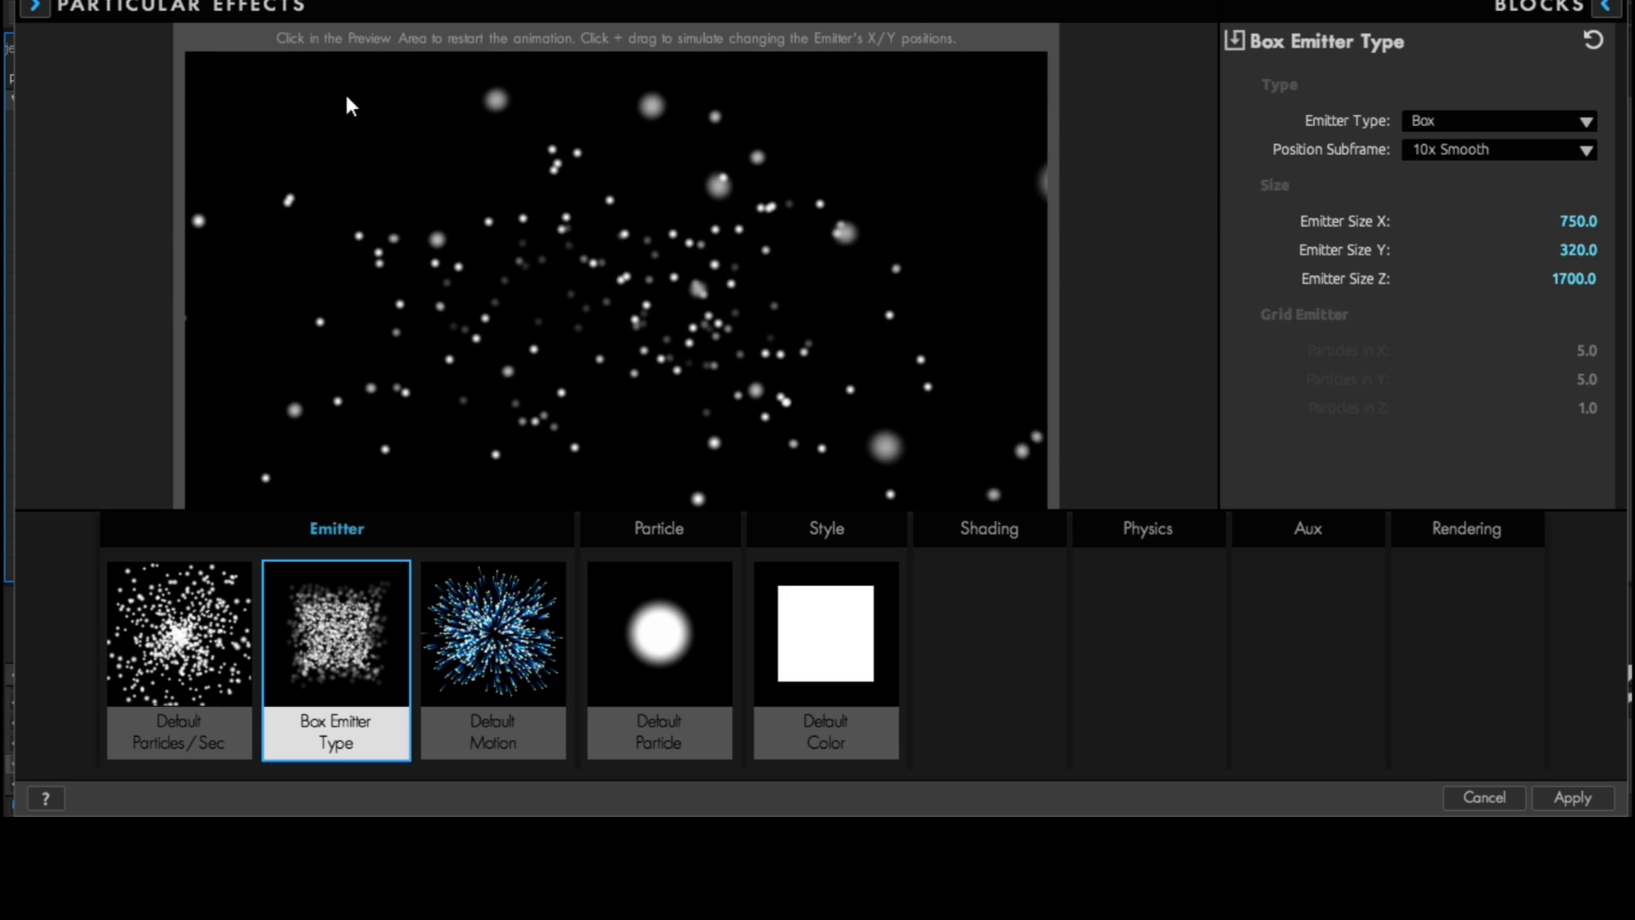
# - Set the emitter's motion direction to Directional with a direction spread of 50%
pyautogui.click(511, 622)
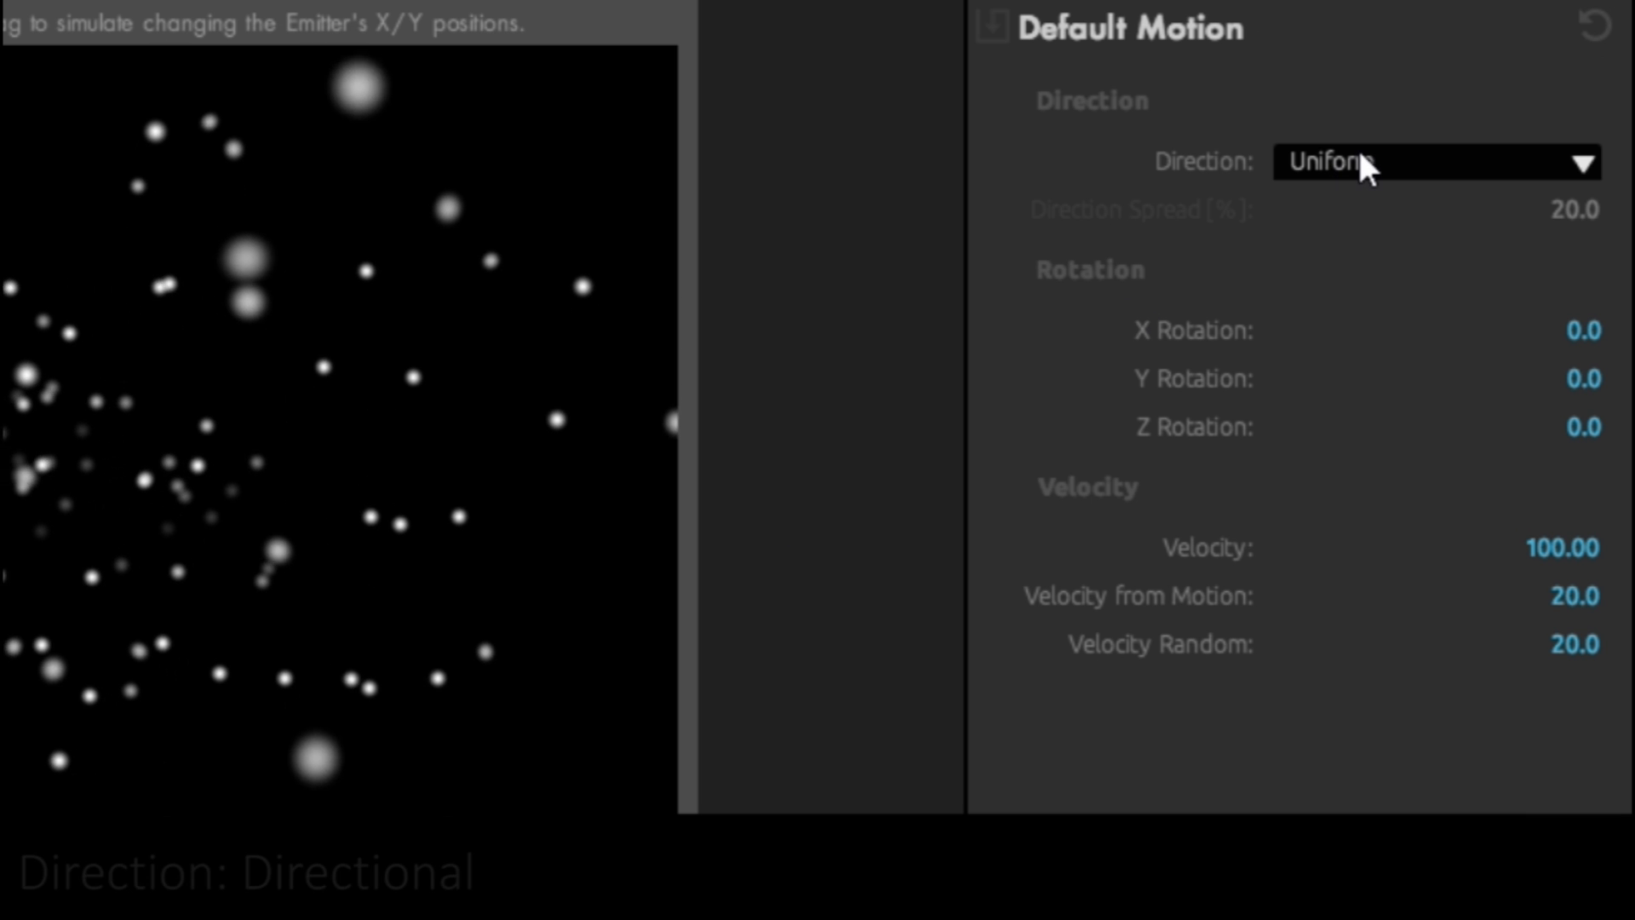
pyautogui.click(1360, 161)
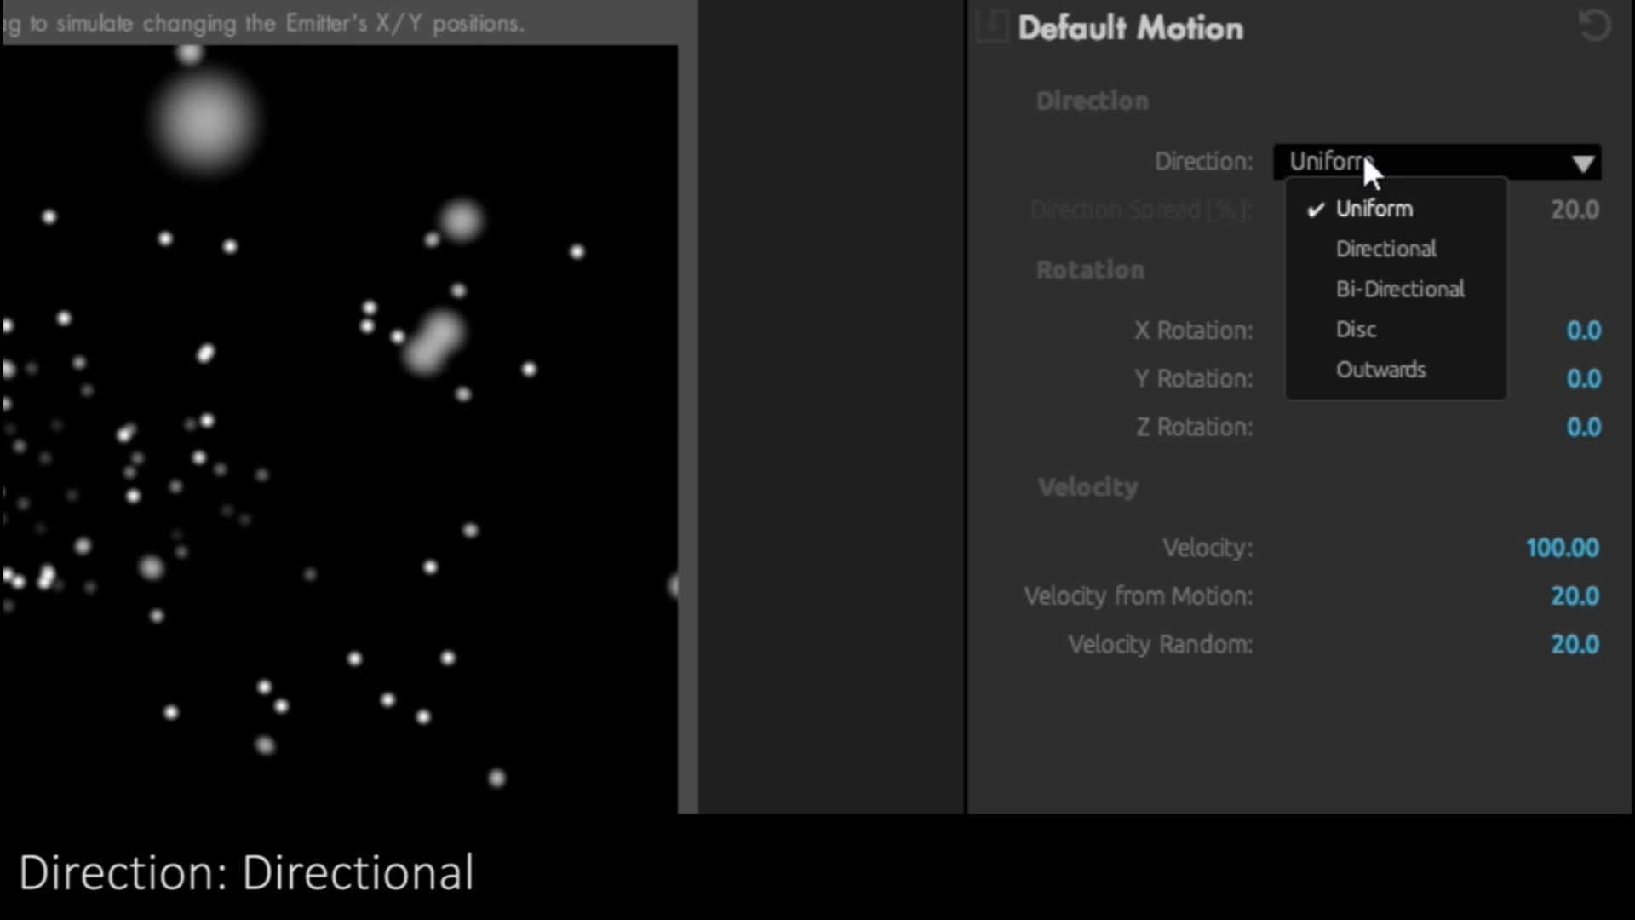
pyautogui.click(1387, 256)
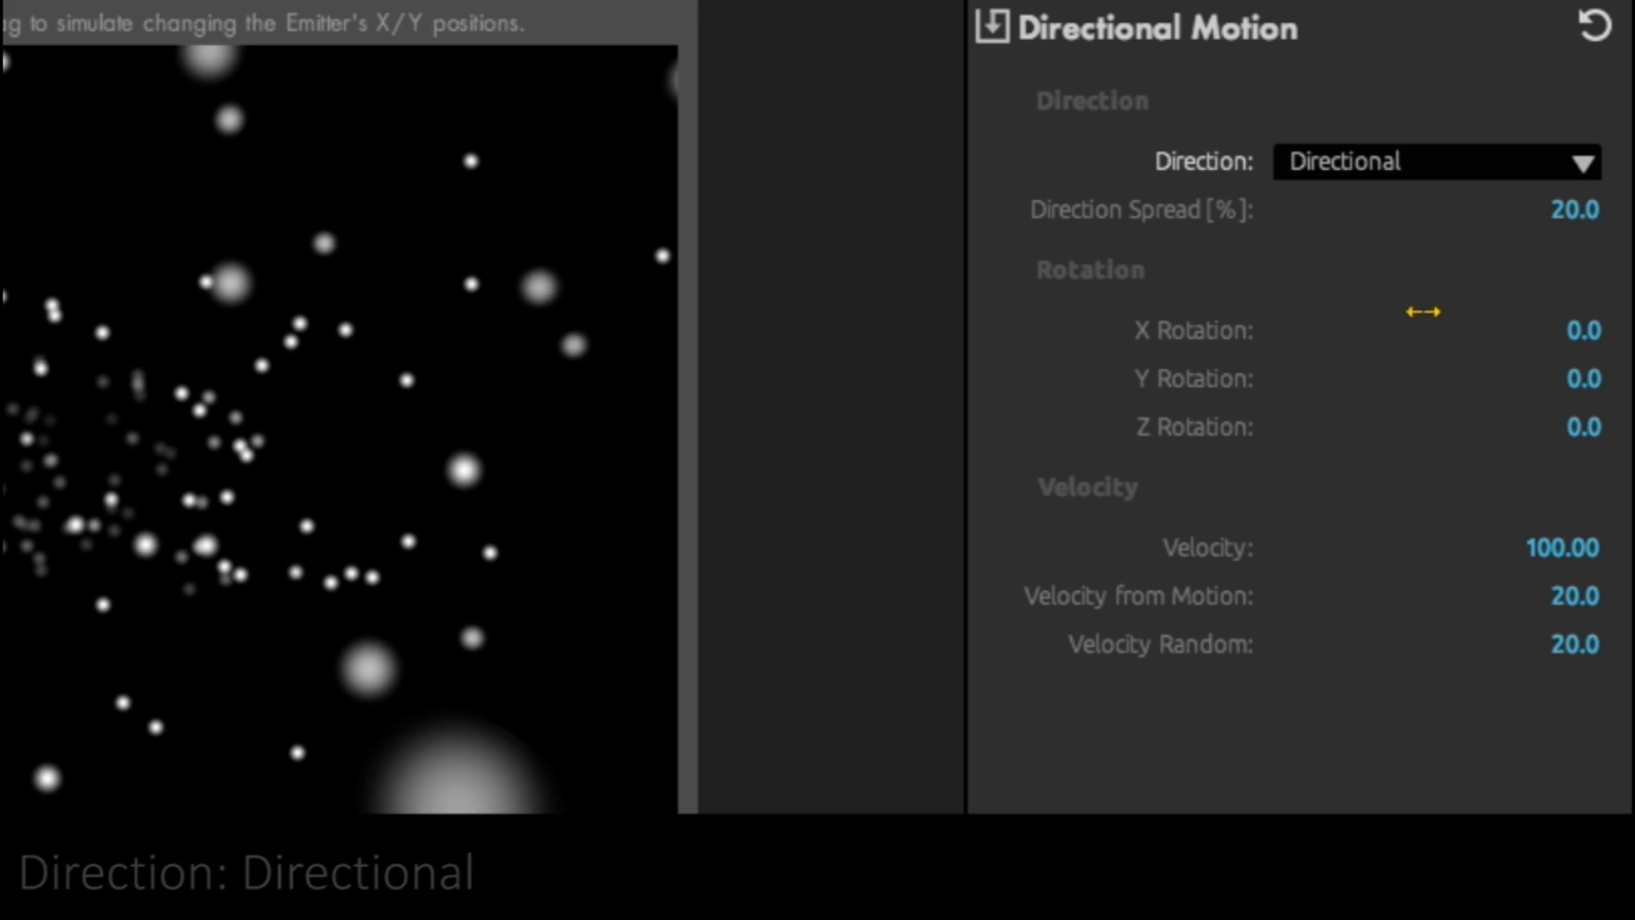
pyautogui.moveTo(1546, 213); pyautogui.dragTo(1597, 213)
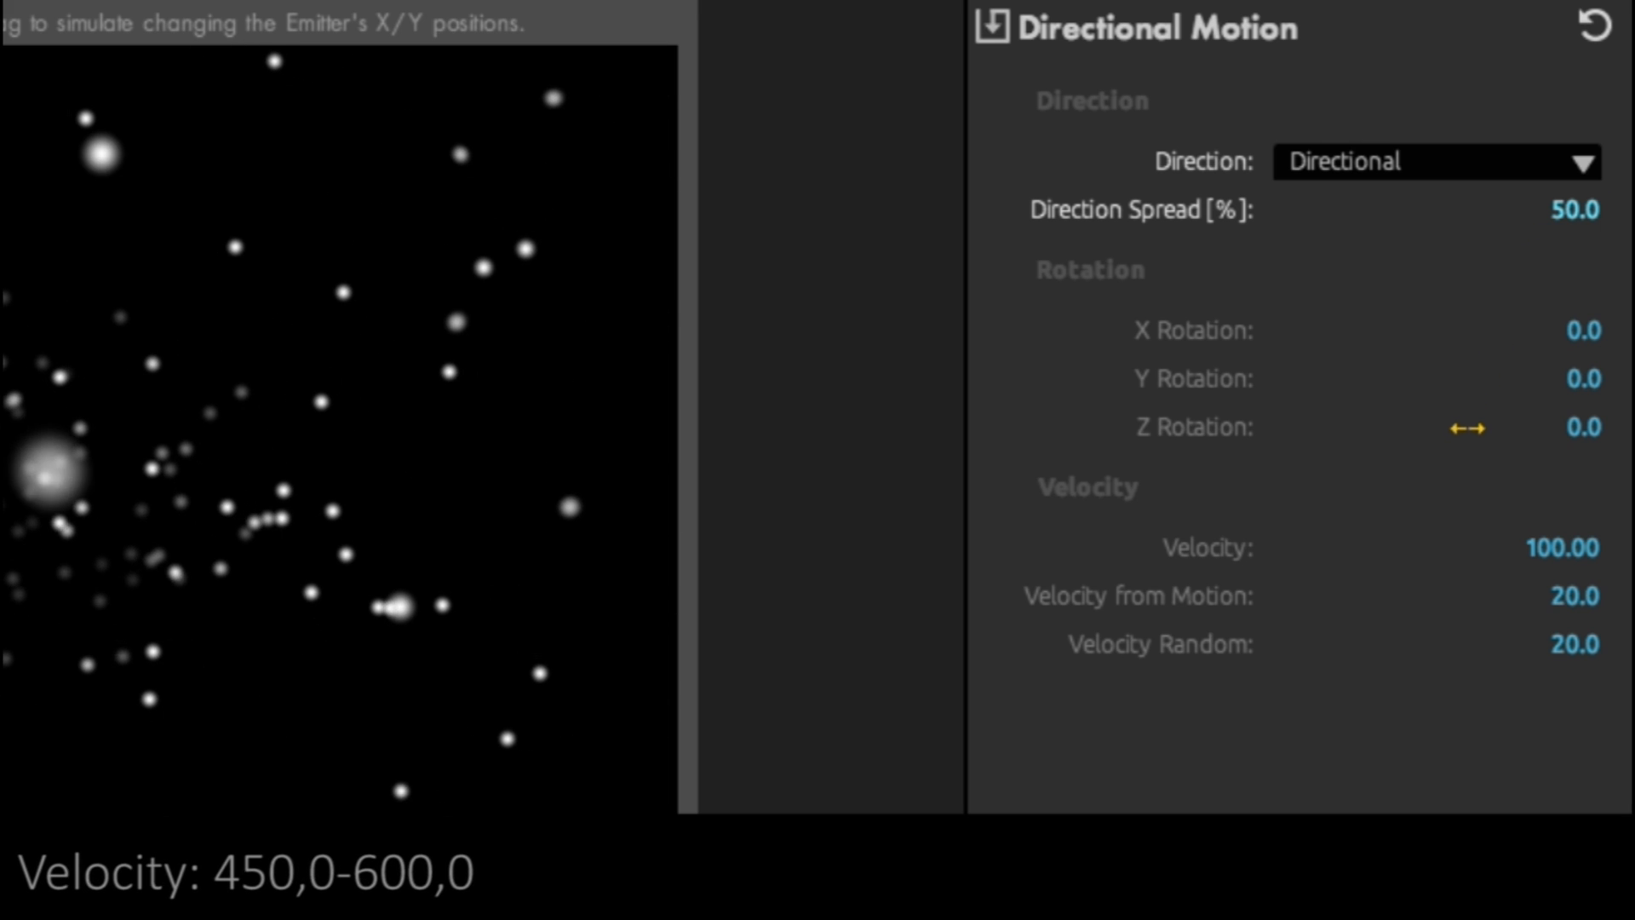
# - Set the directional motion's velocity to 500, velocity from motion to 4 and velocity random to 4
pyautogui.moveTo(1518, 547); pyautogui.dragTo(1633, 547)
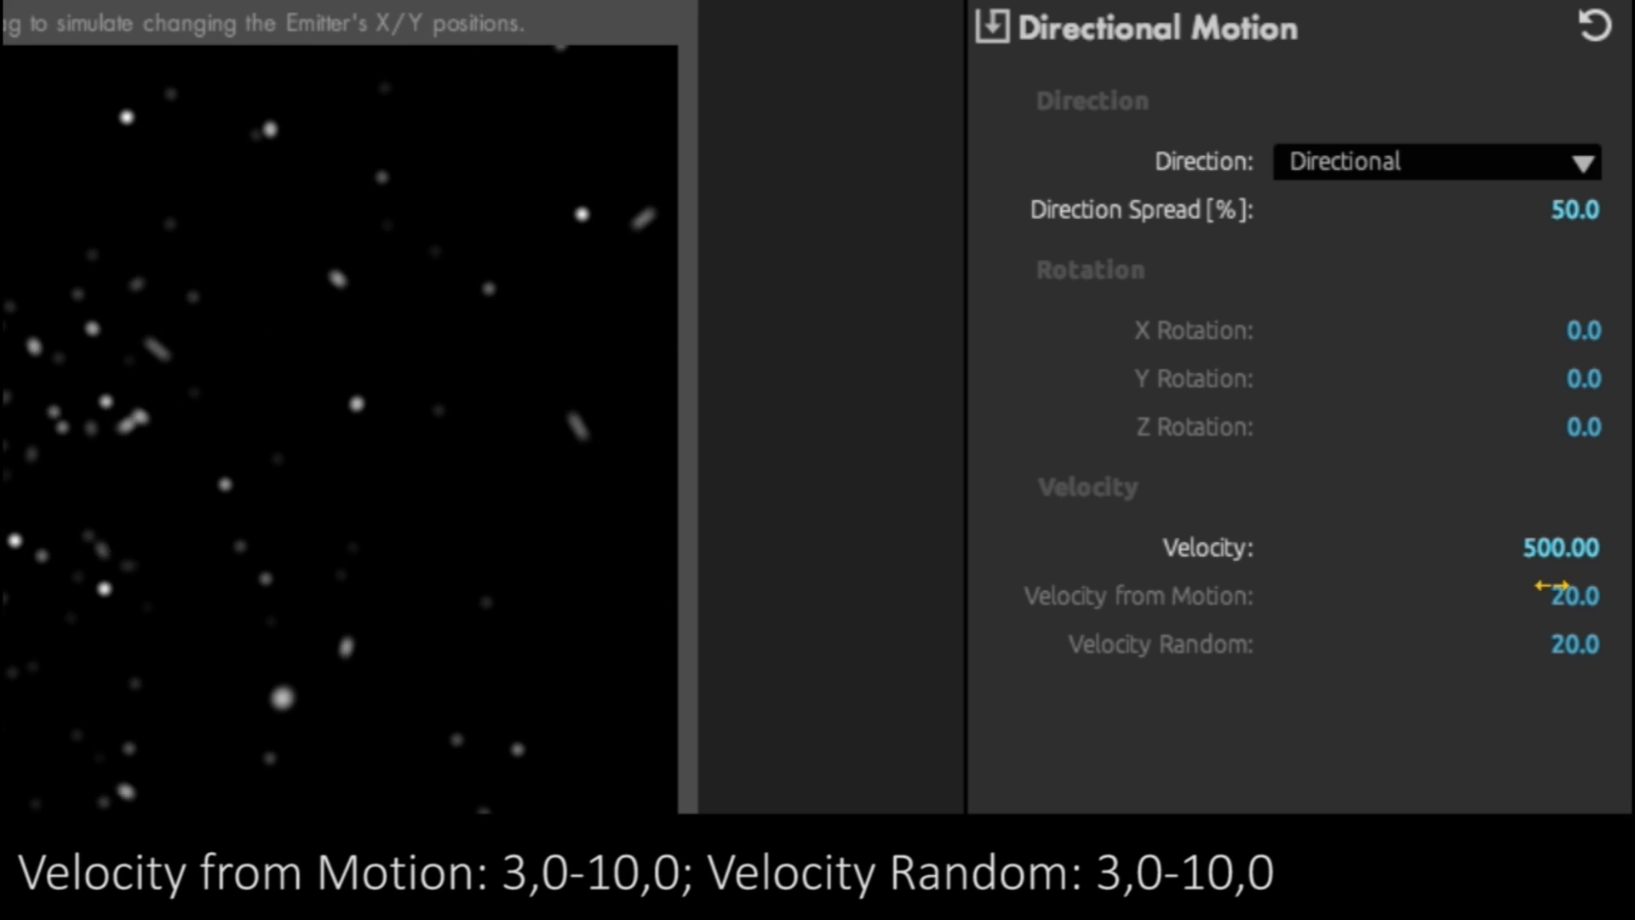
pyautogui.moveTo(1549, 586); pyautogui.dragTo(1492, 586)
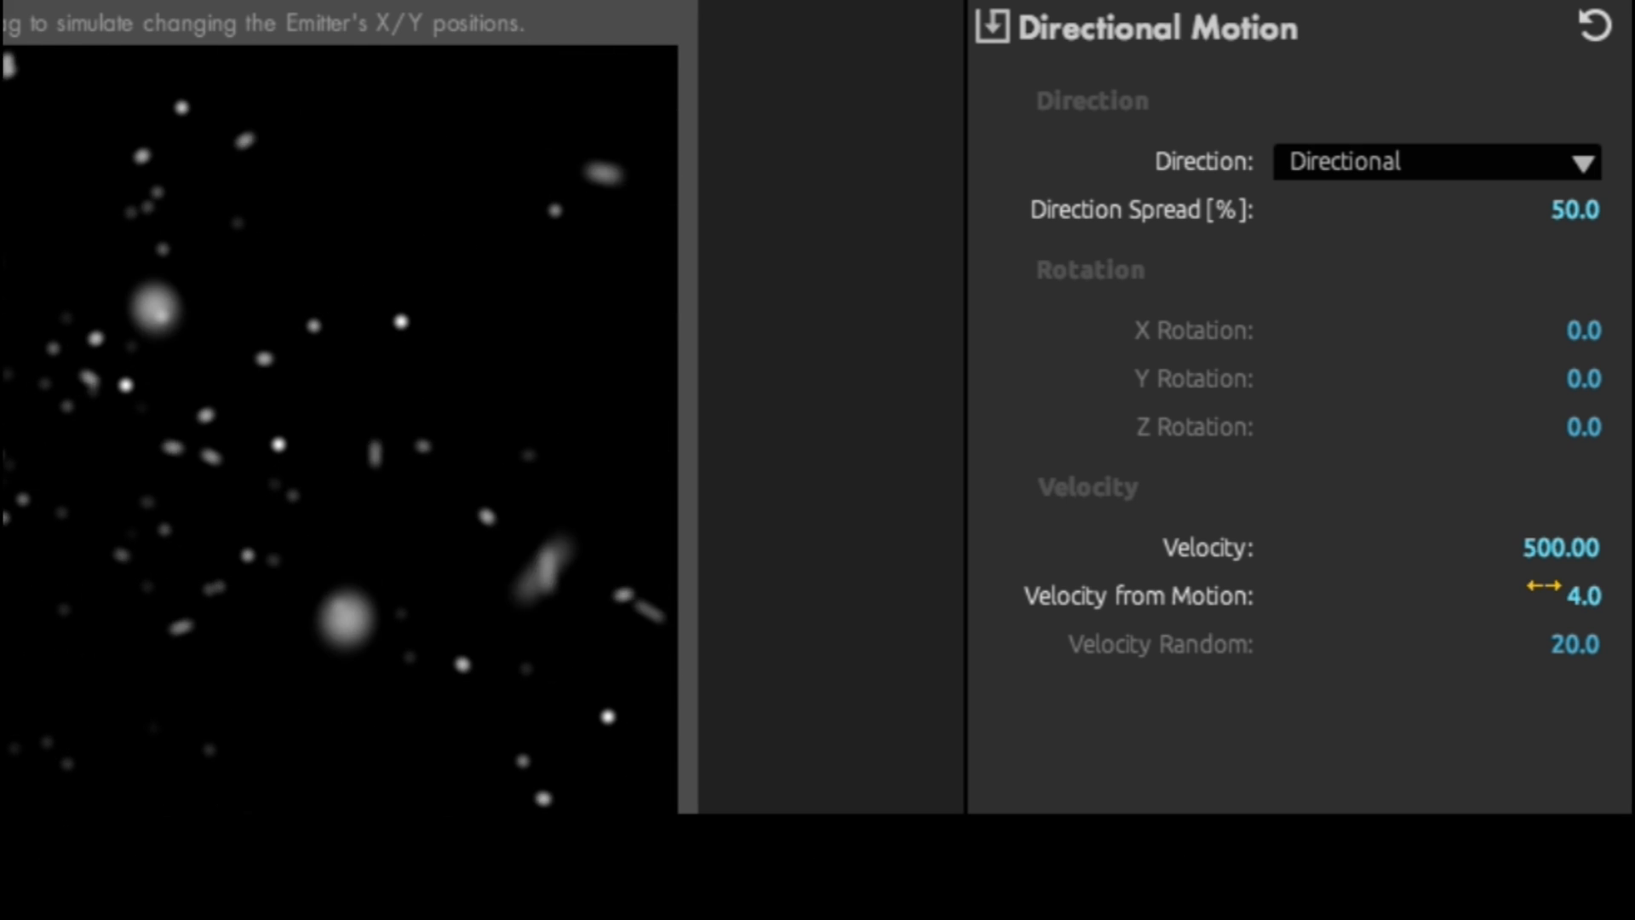
pyautogui.moveTo(1575, 644); pyautogui.dragTo(1534, 644)
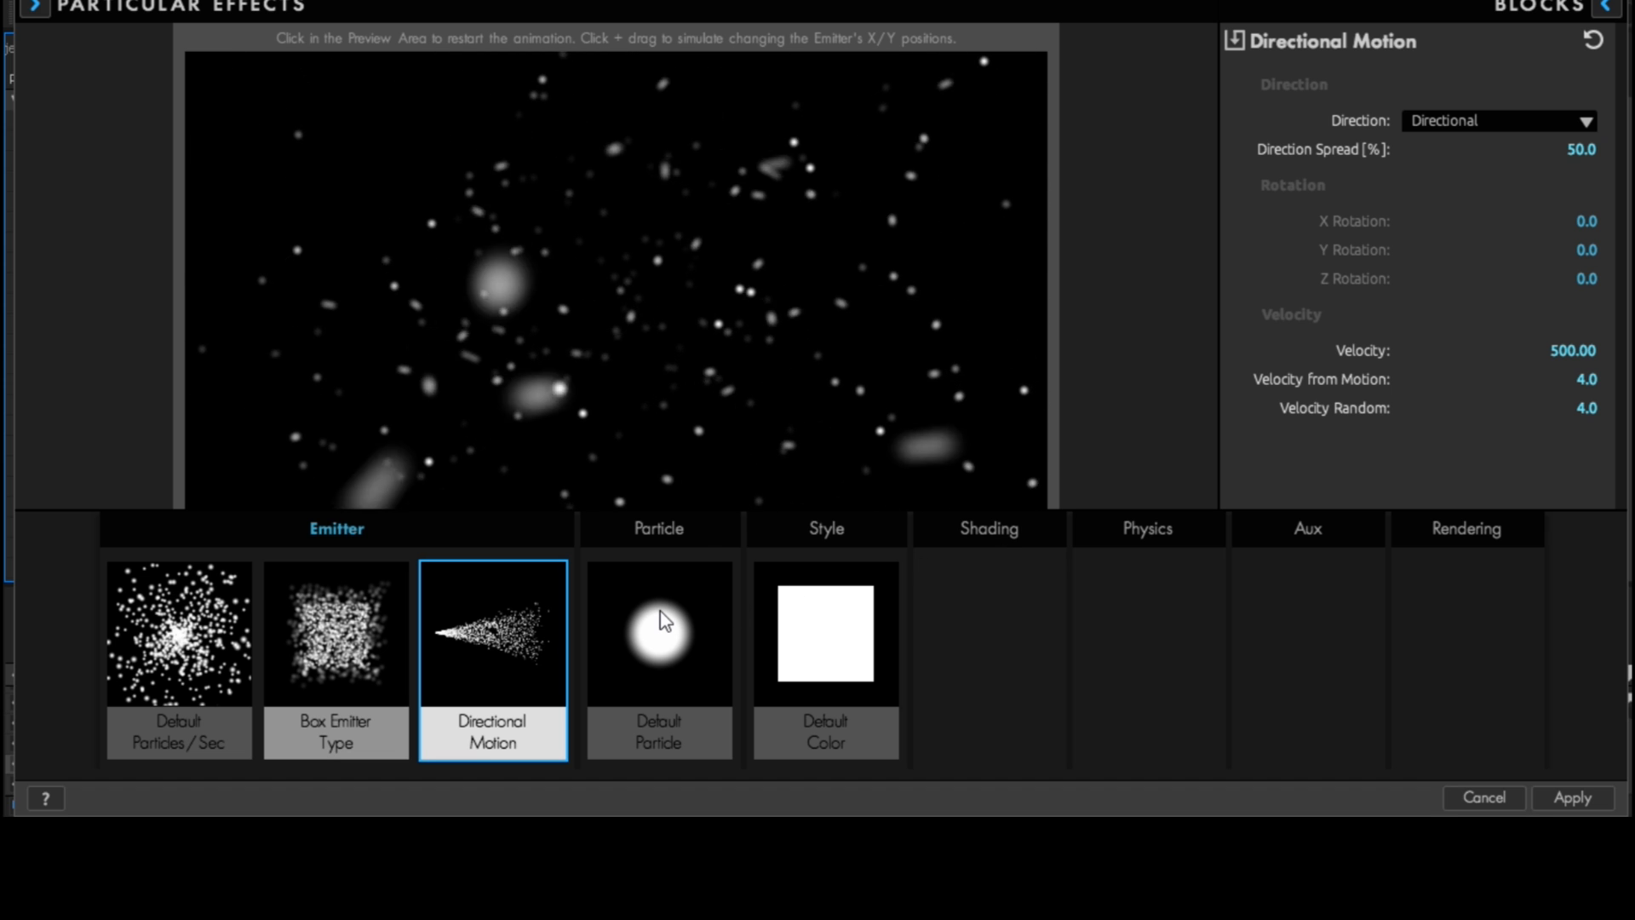
# - Change the particle type to Cloudlet with a size of 1.1 and a size random of 10%
pyautogui.click(665, 621)
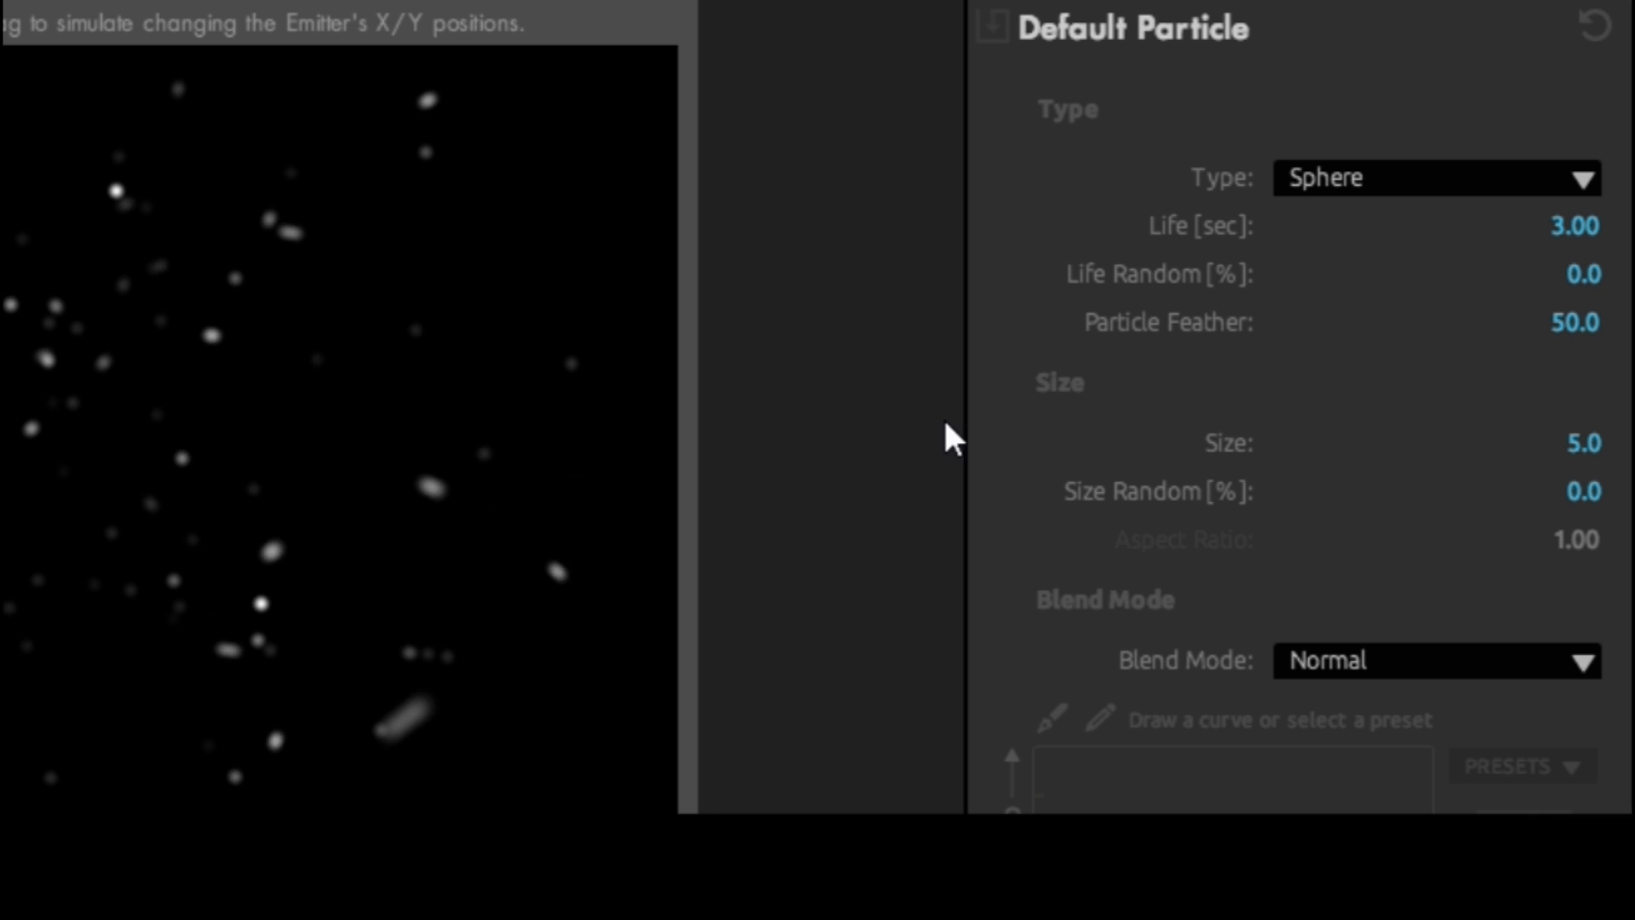
pyautogui.click(1338, 177)
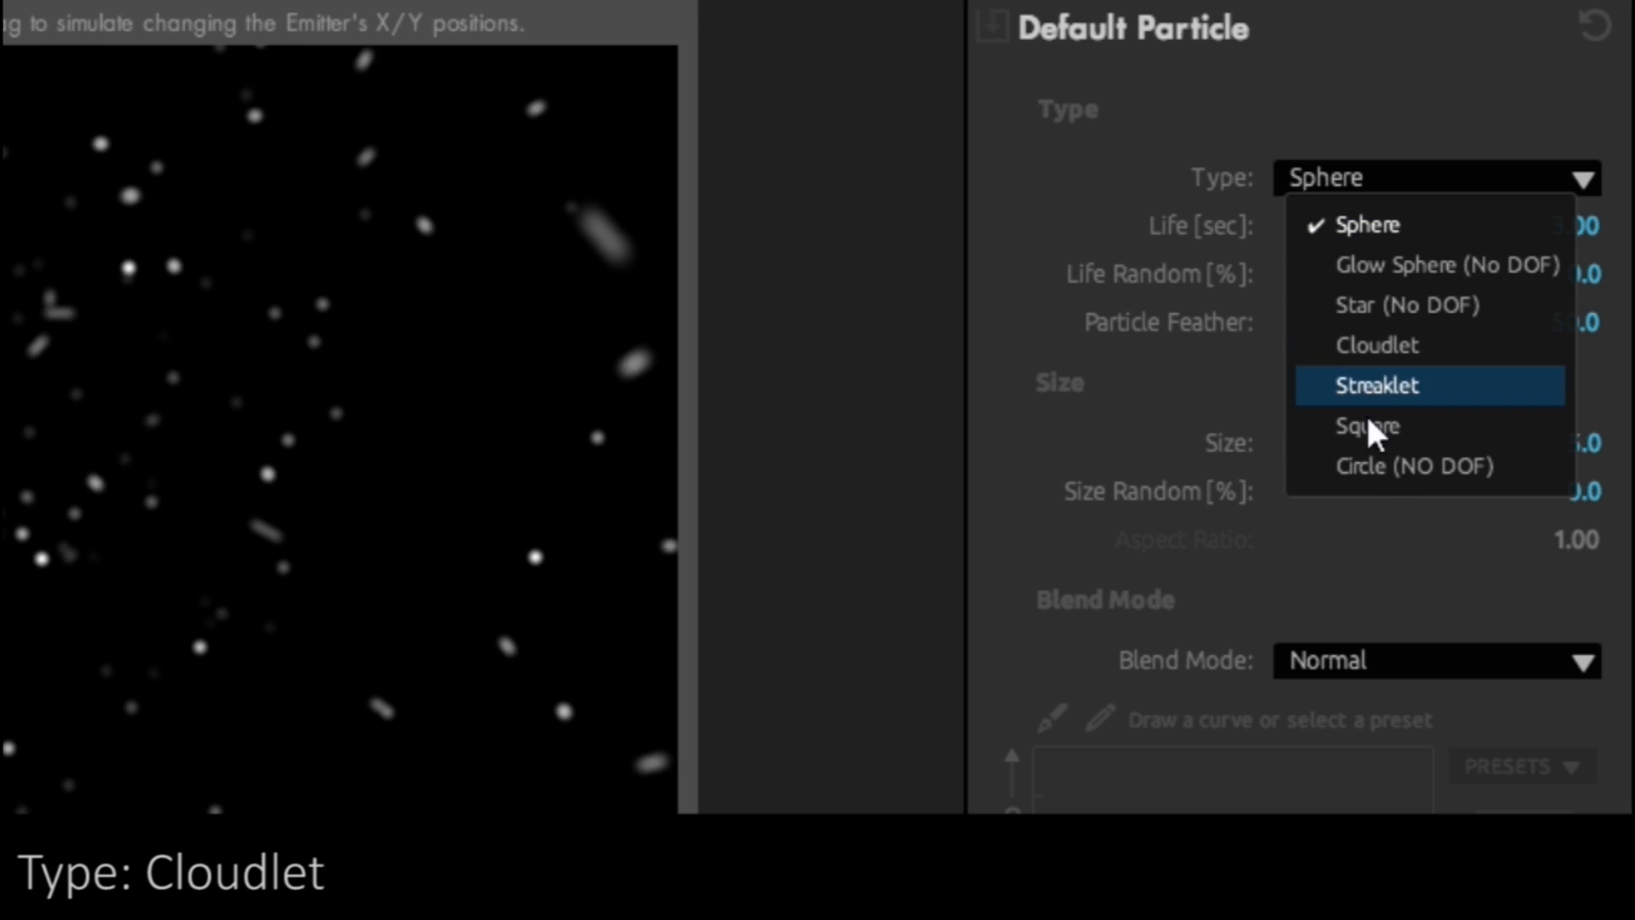
pyautogui.click(1425, 344)
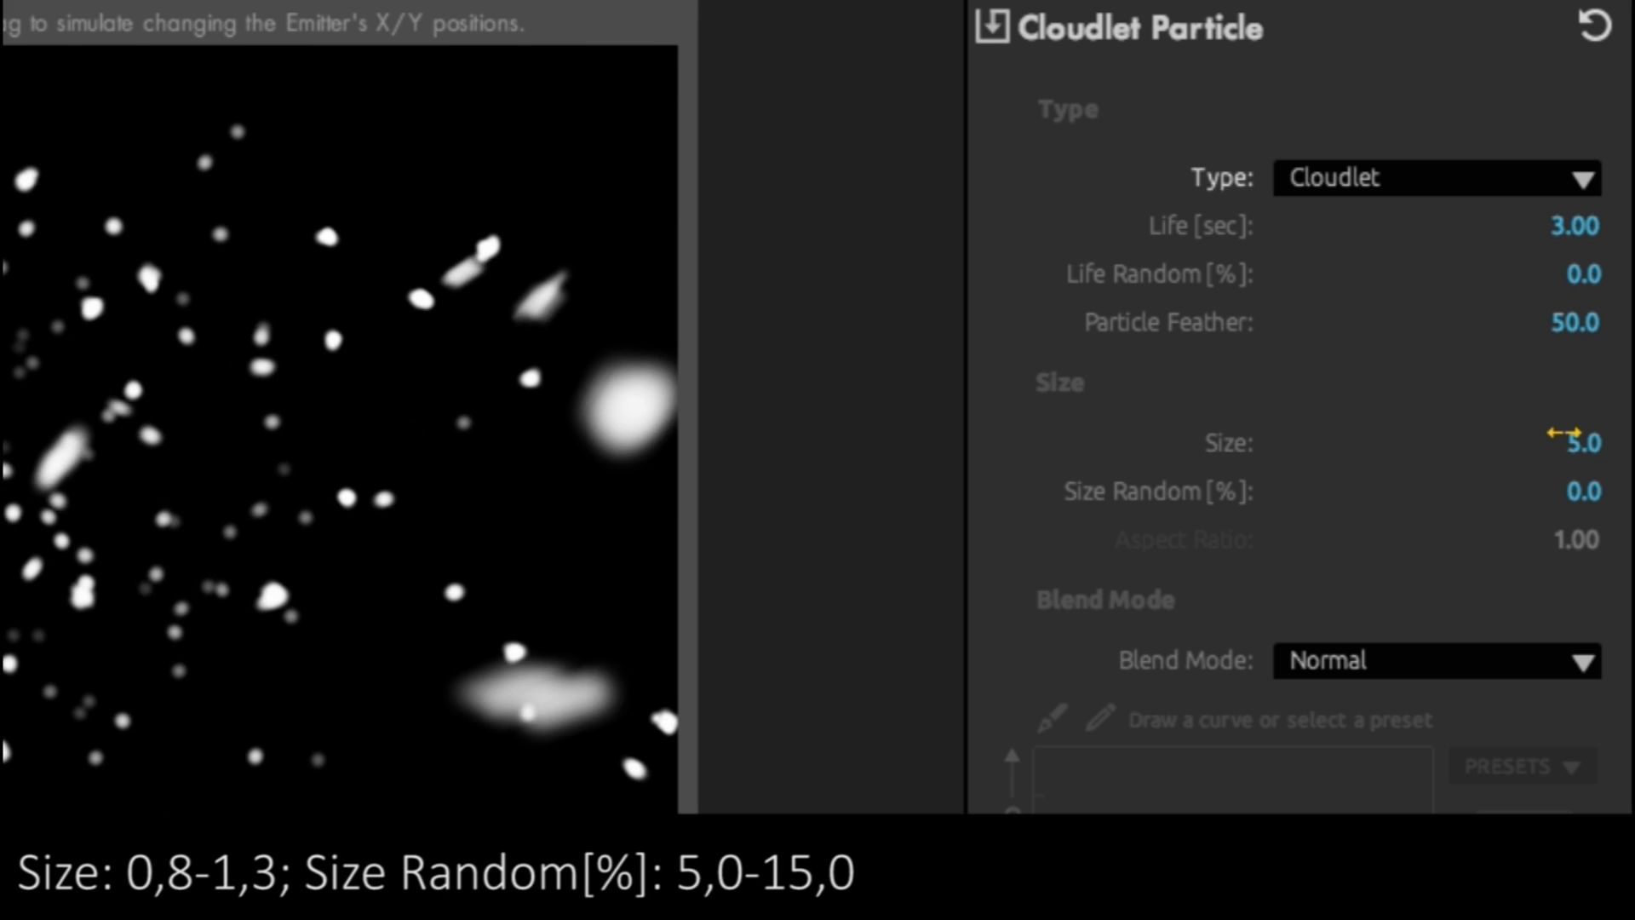
pyautogui.click(1571, 442)
pyautogui.write('1')
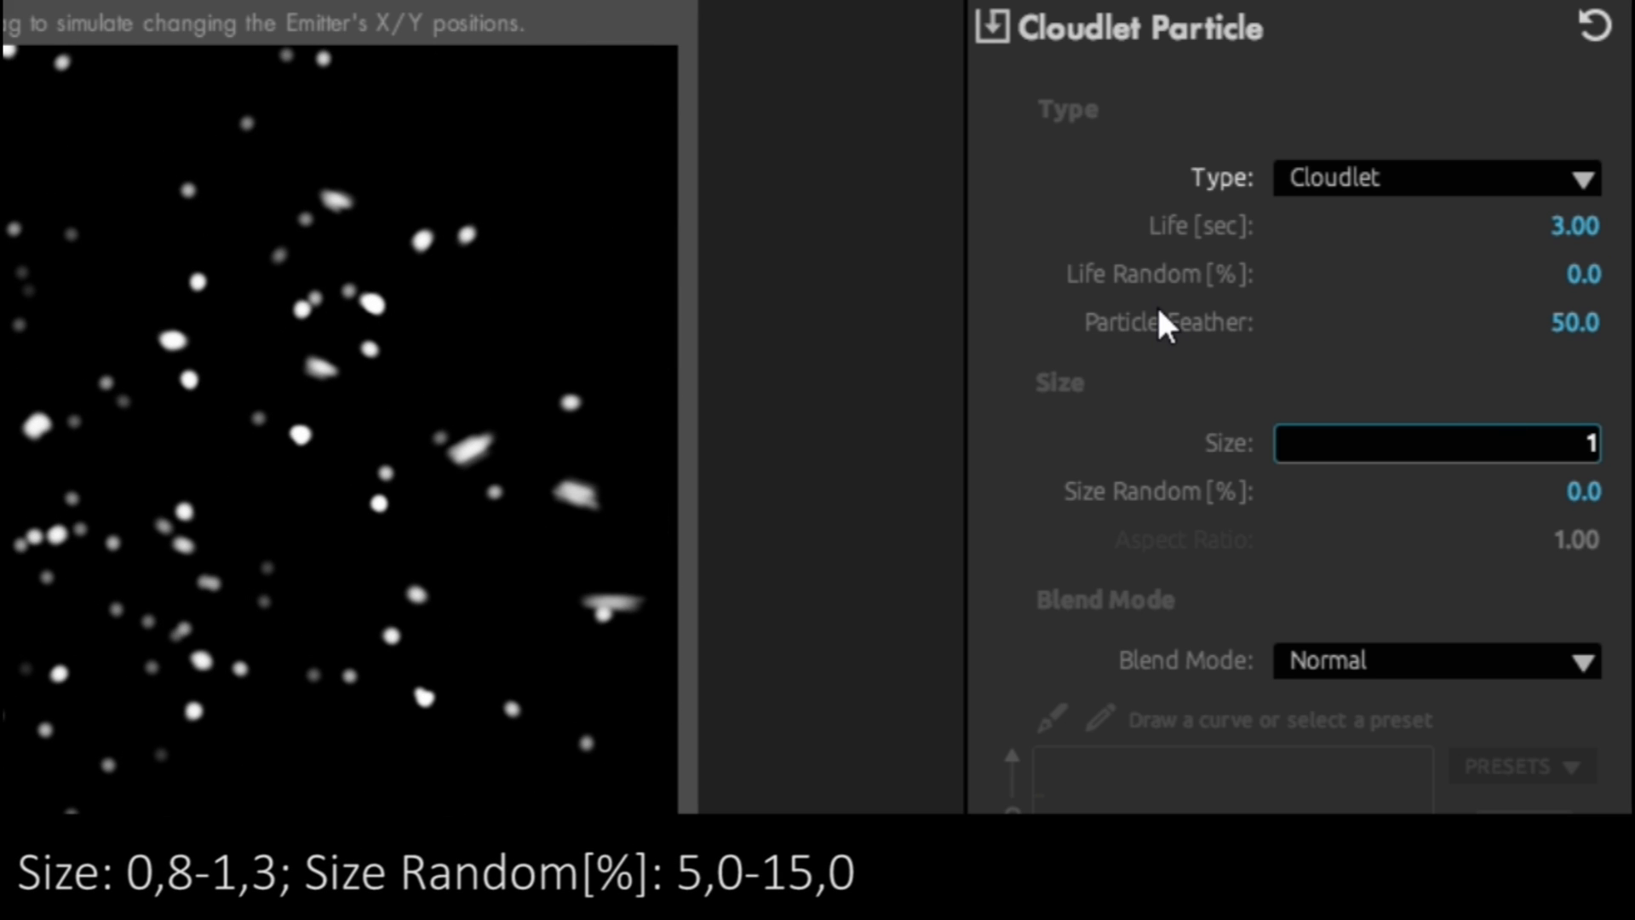
pyautogui.write('.1')
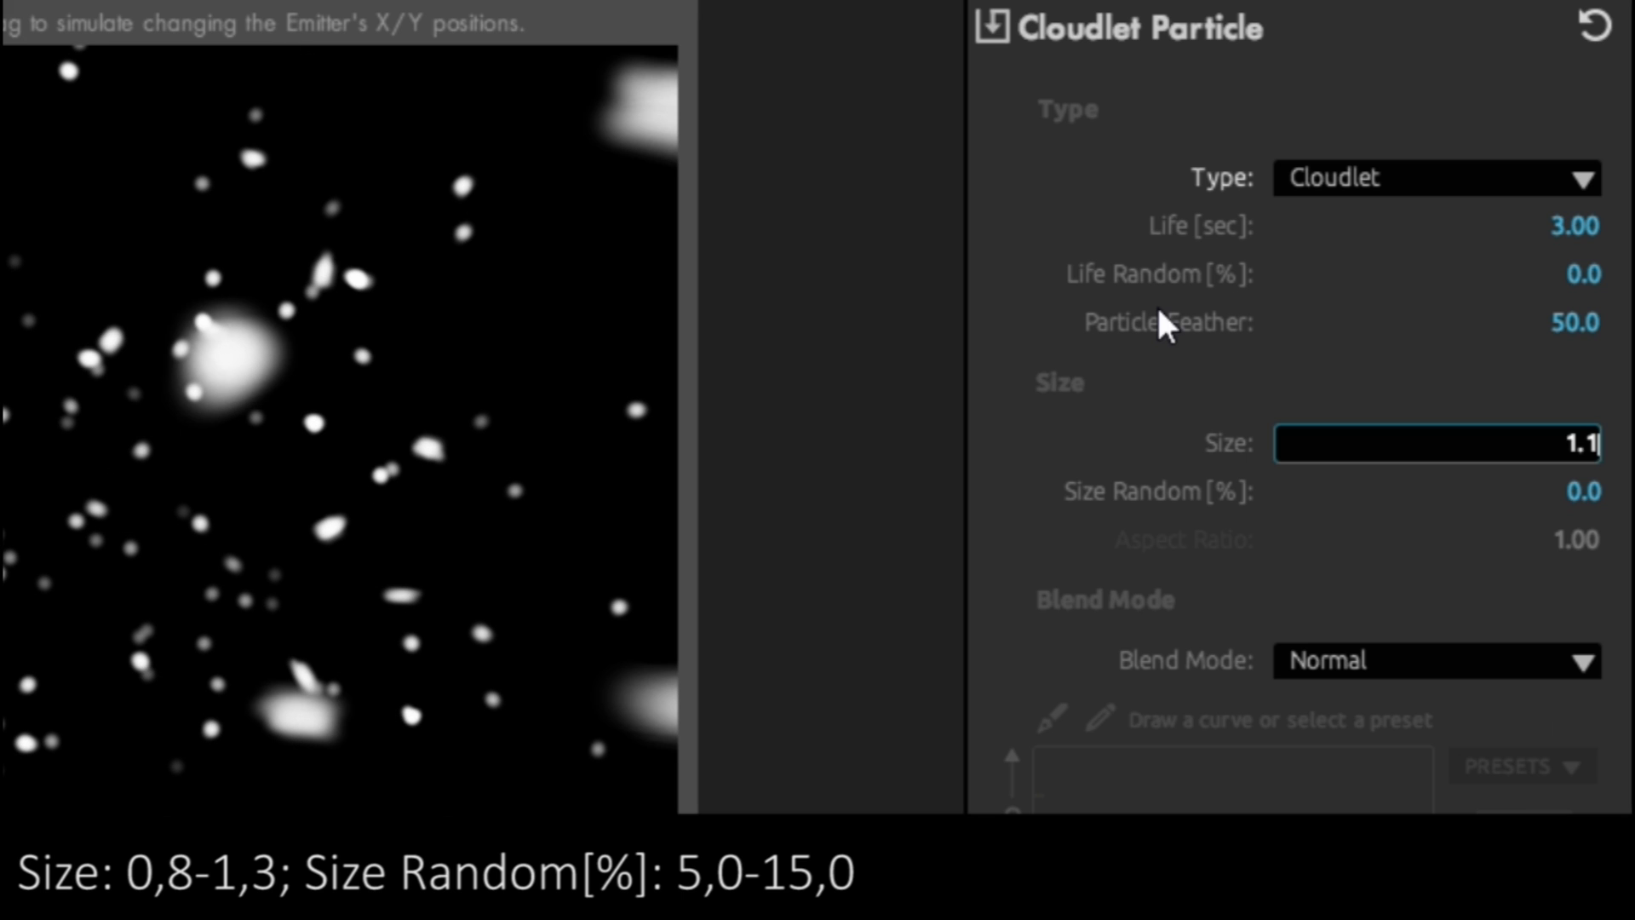
pyautogui.press('Return')
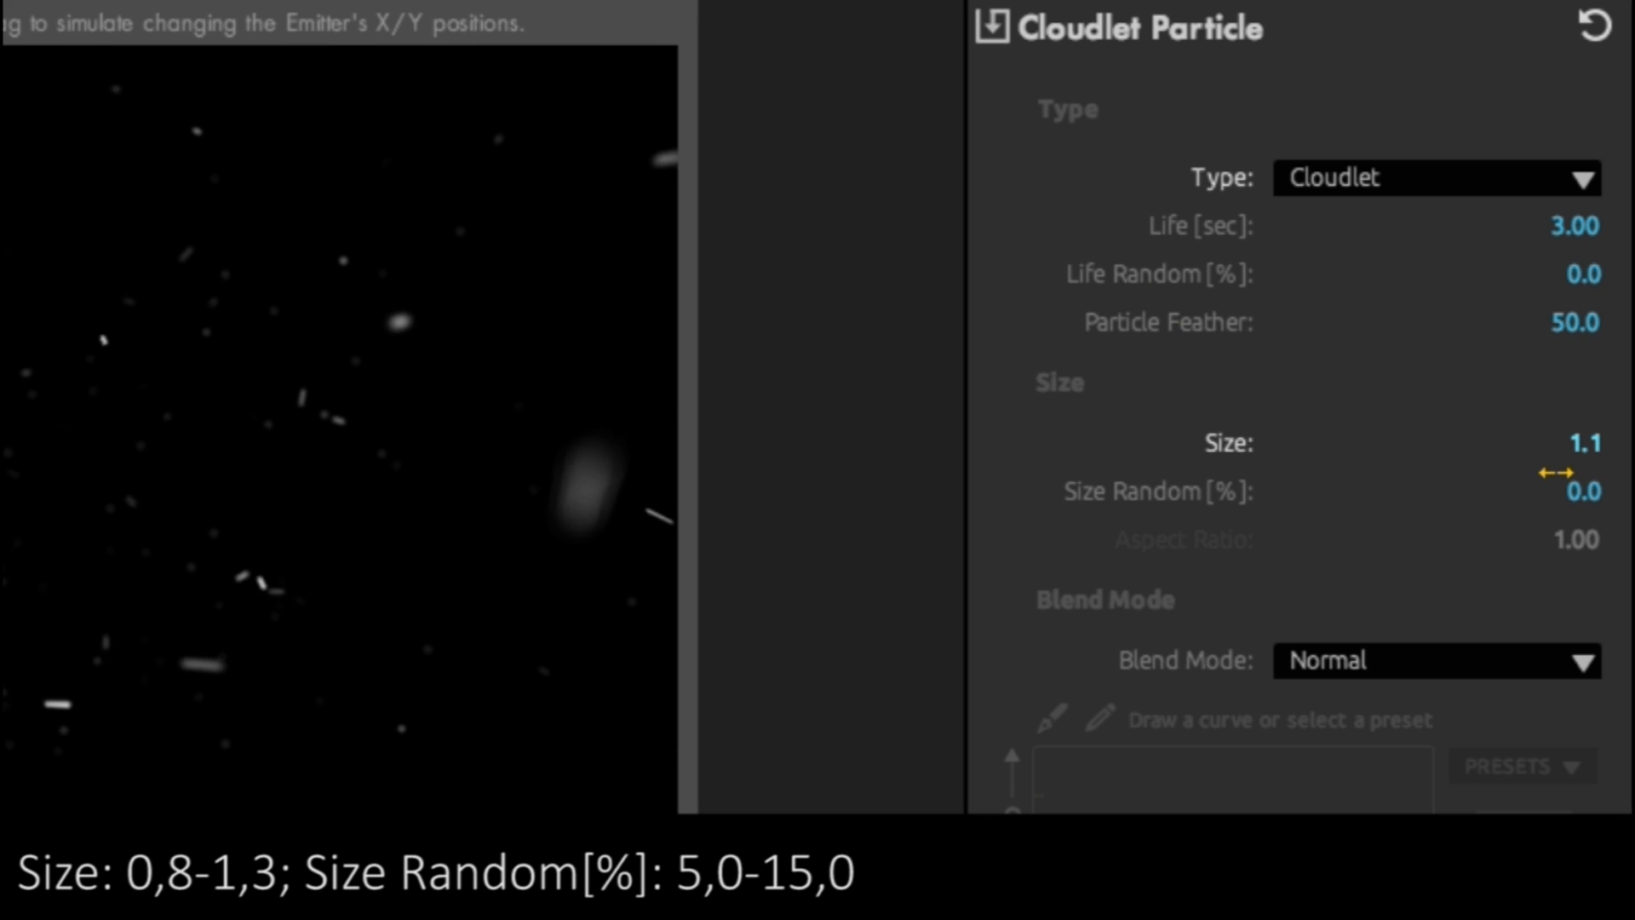
pyautogui.moveTo(1584, 491); pyautogui.dragTo(1602, 492)
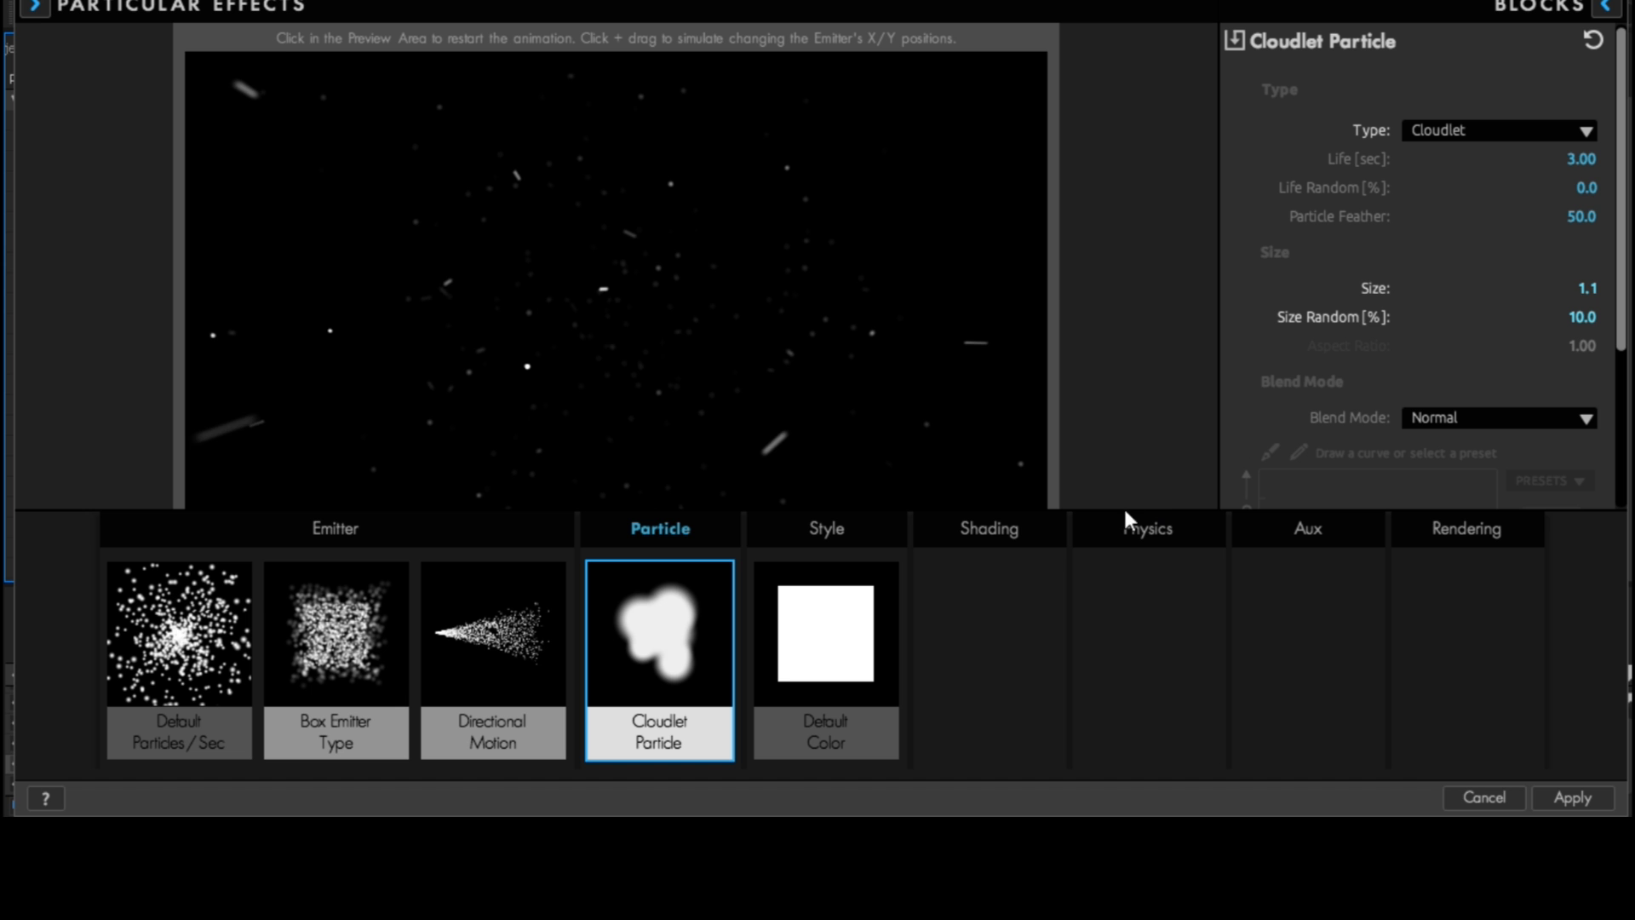
# - Set the particles' single color to blue (RGB 0, 128, 192) with a color random of 25
pyautogui.click(846, 620)
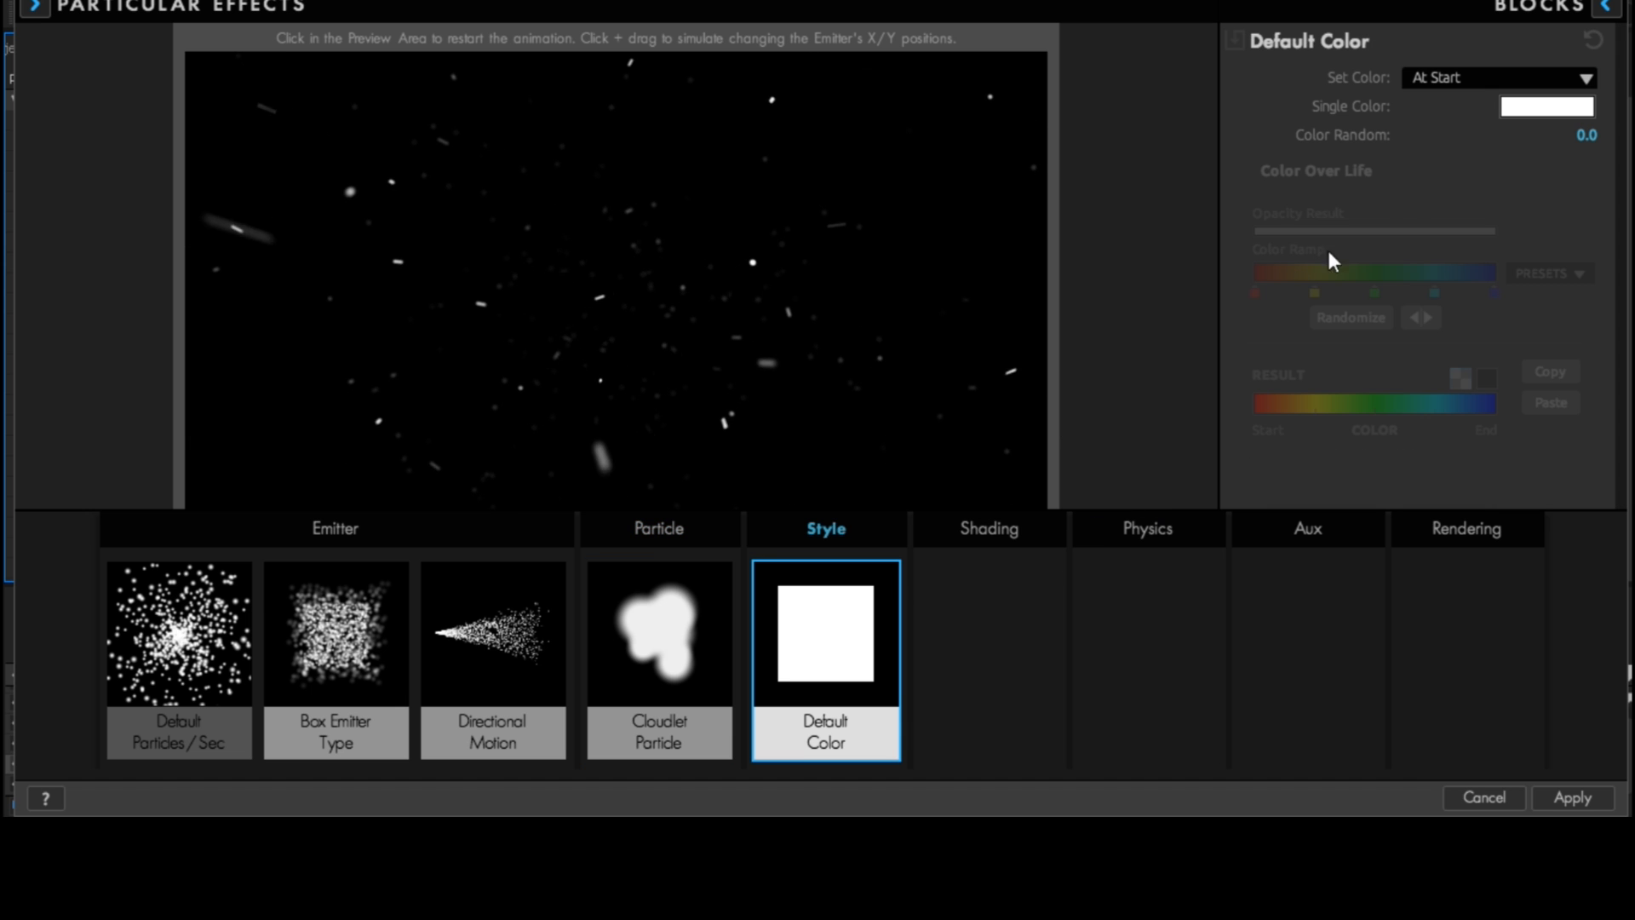
pyautogui.click(1503, 105)
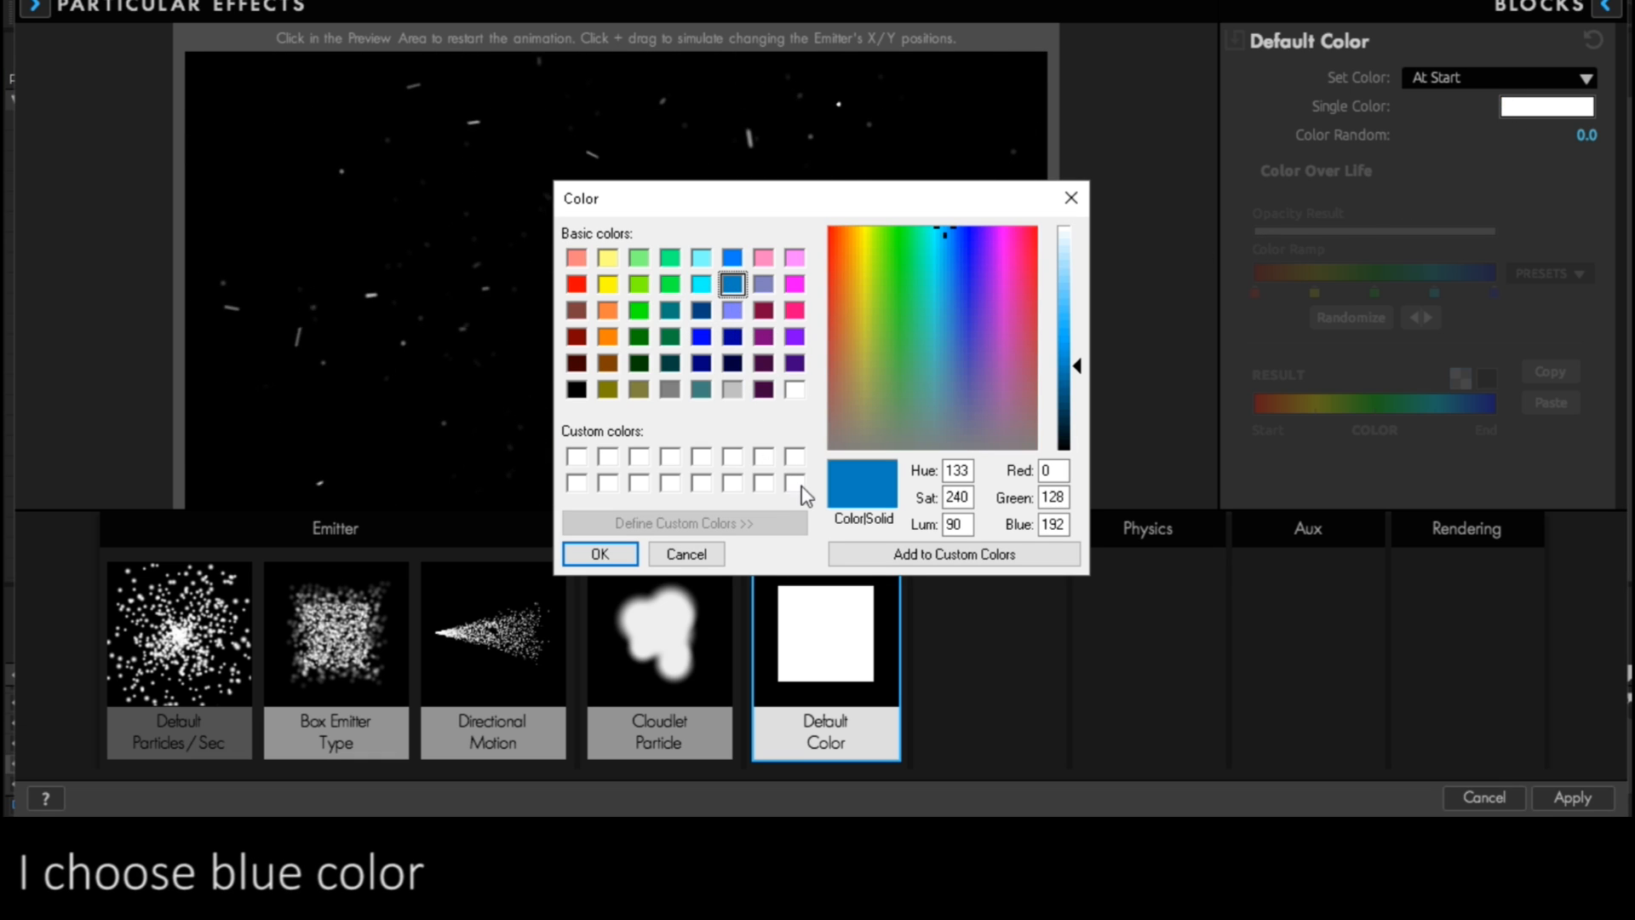
pyautogui.click(600, 555)
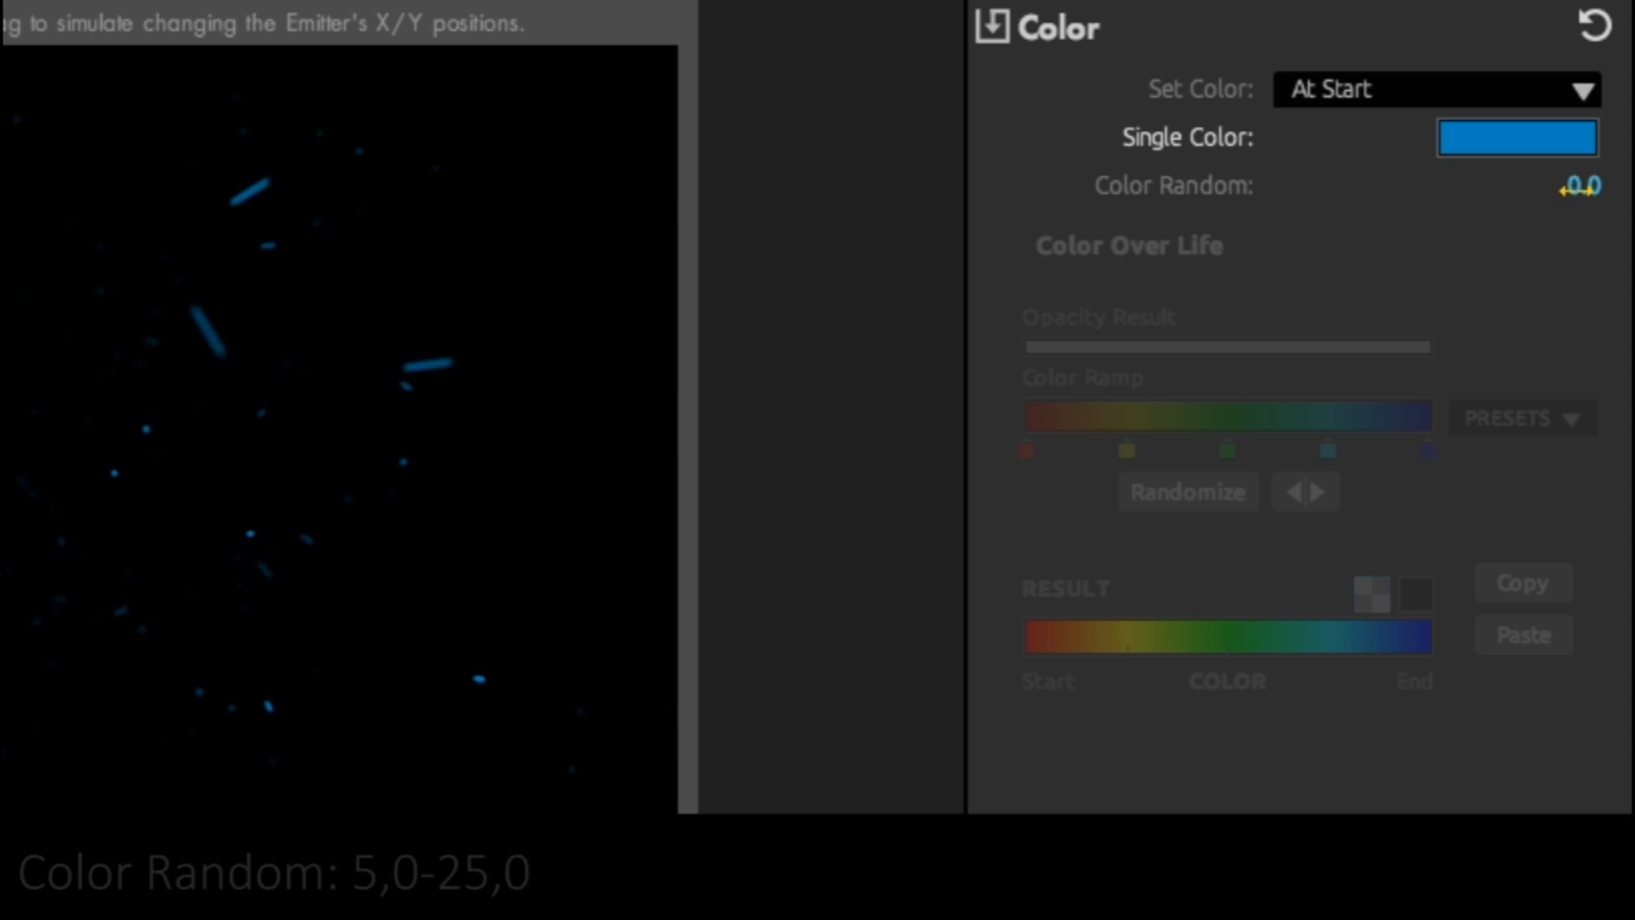
pyautogui.moveTo(1582, 185)
pyautogui.mouseDown()
pyautogui.moveTo(1628, 185)
pyautogui.moveTo(1614, 185)
pyautogui.mouseUp()
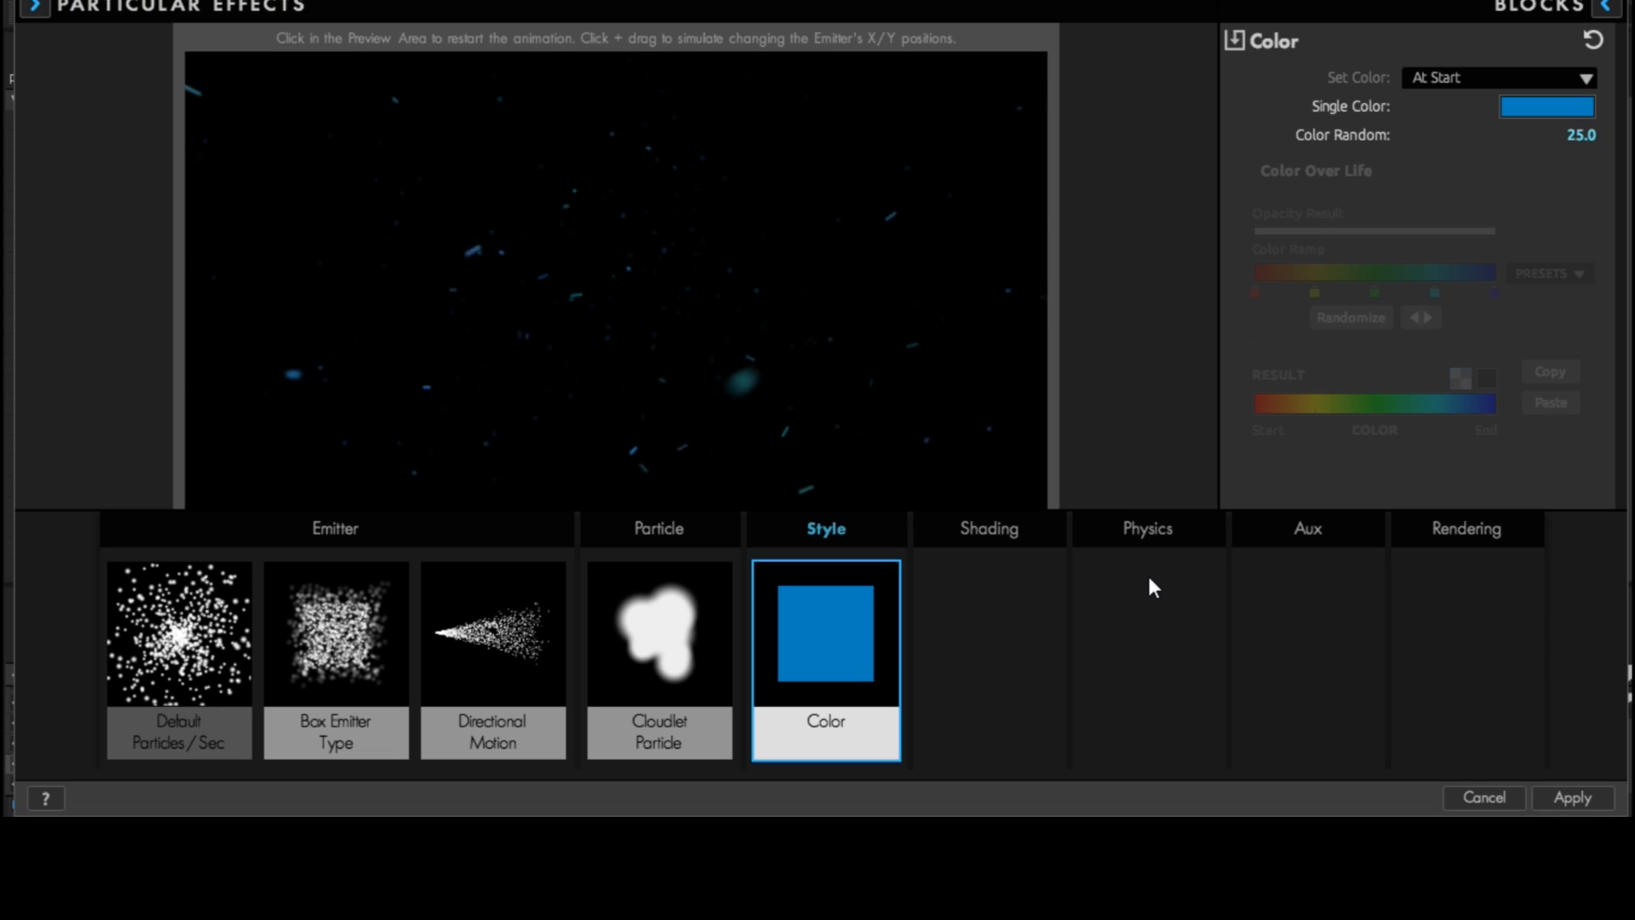
# - Add the Default Air physics block with air resistance 5.5, fade-in spin 0, wind X 210 and wind Y -85
pyautogui.click(1149, 586)
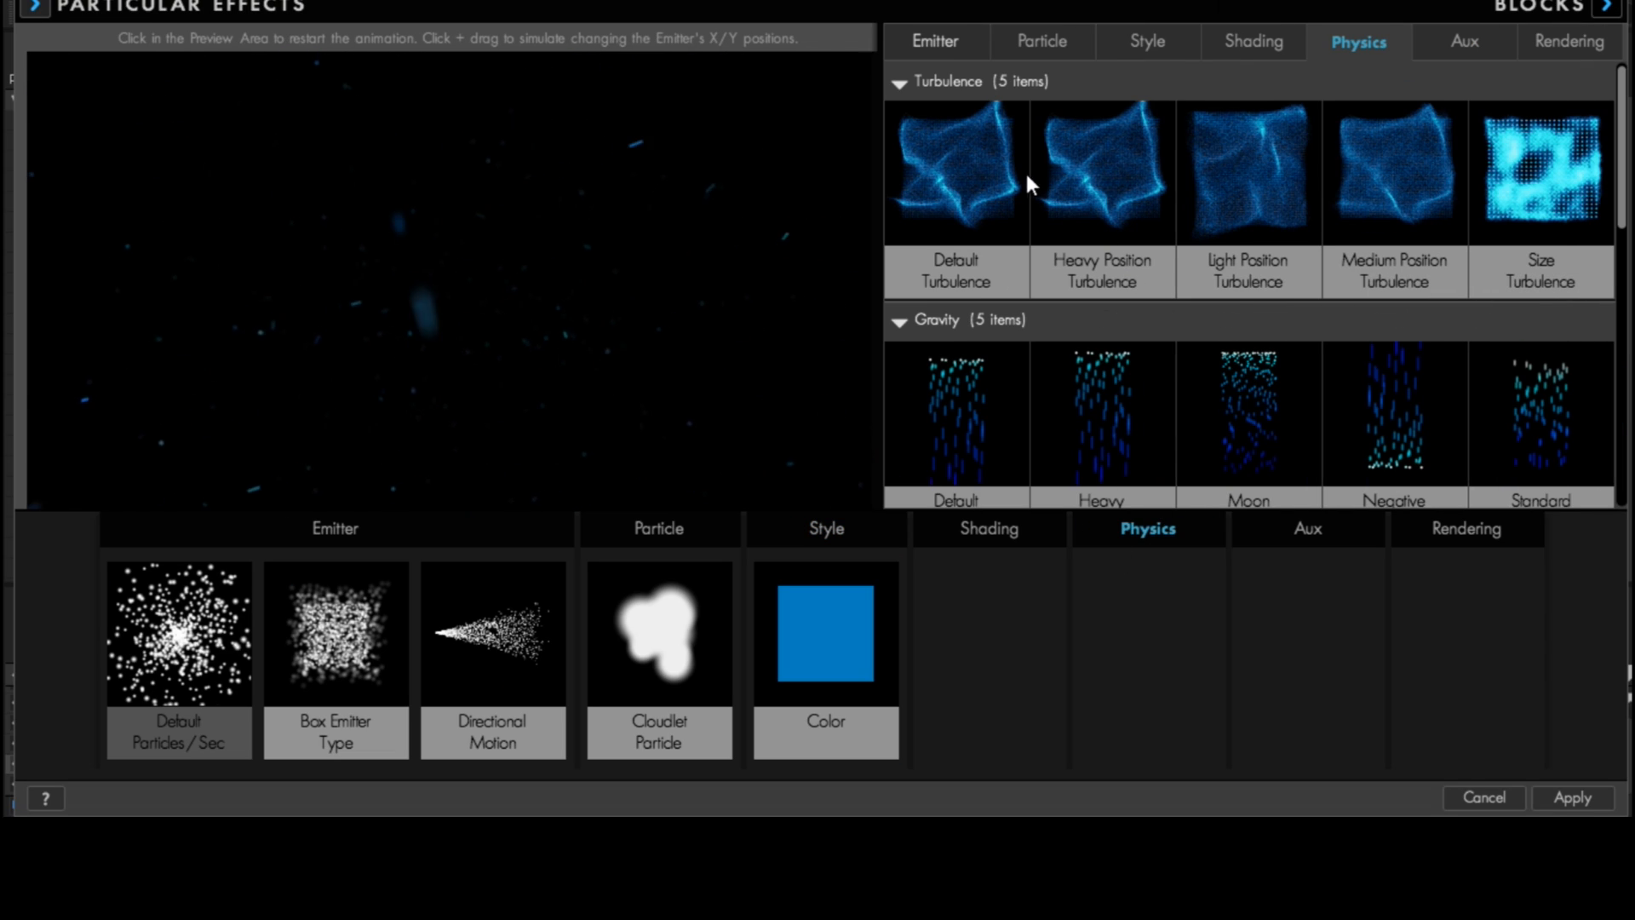
pyautogui.scroll(-3, 1340, 214)
pyautogui.scroll(-4, 1049, 232)
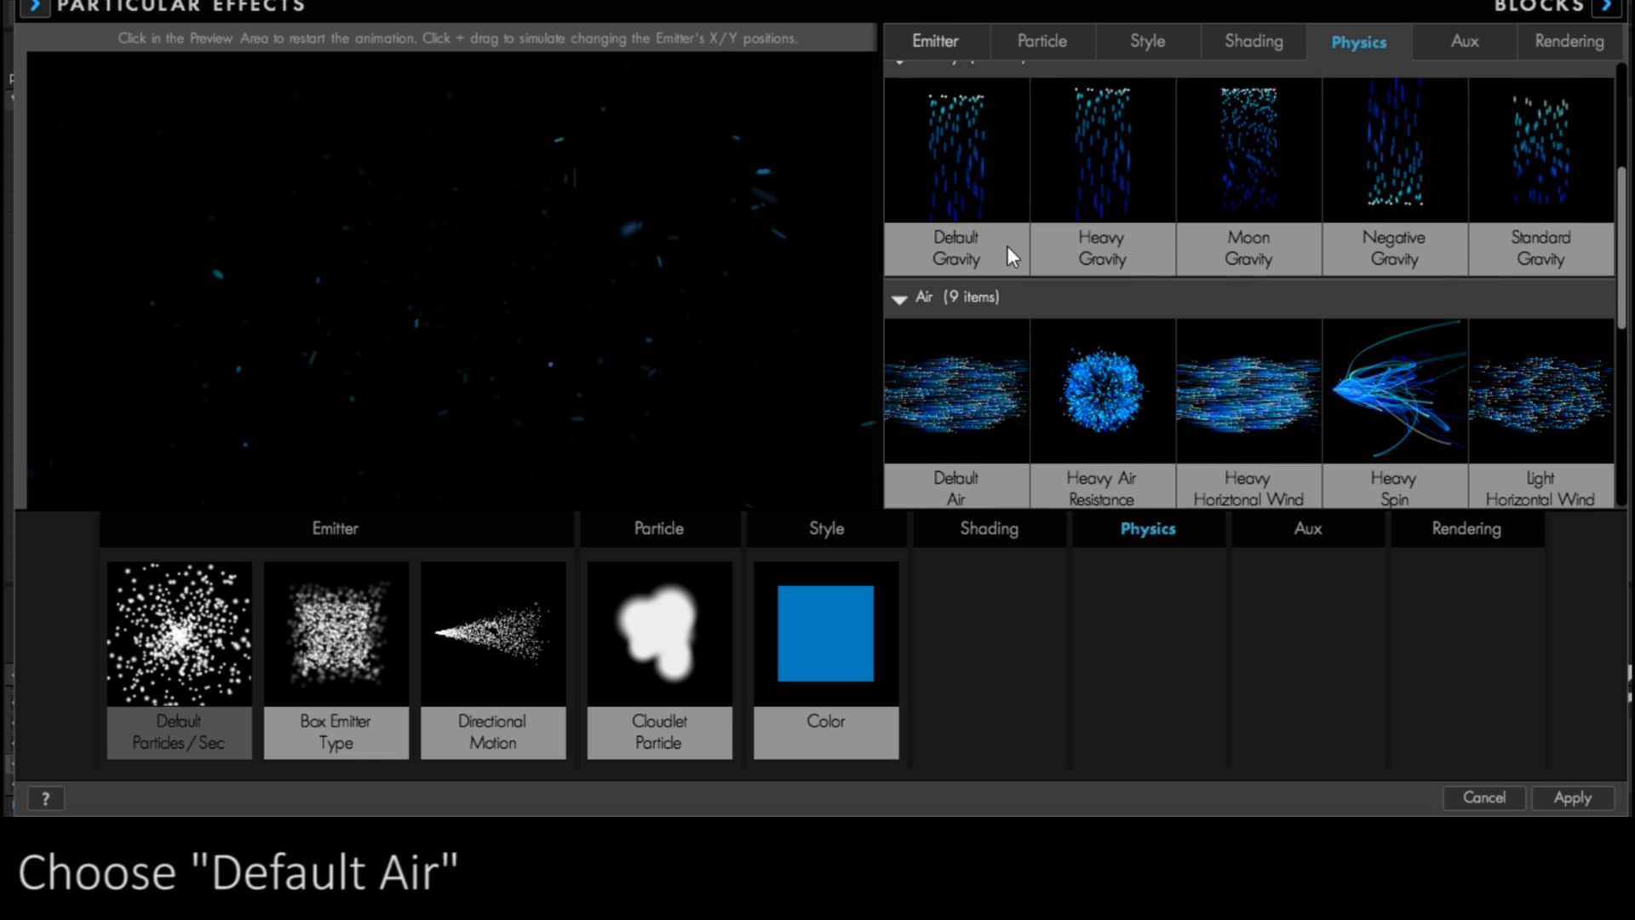
pyautogui.click(976, 295)
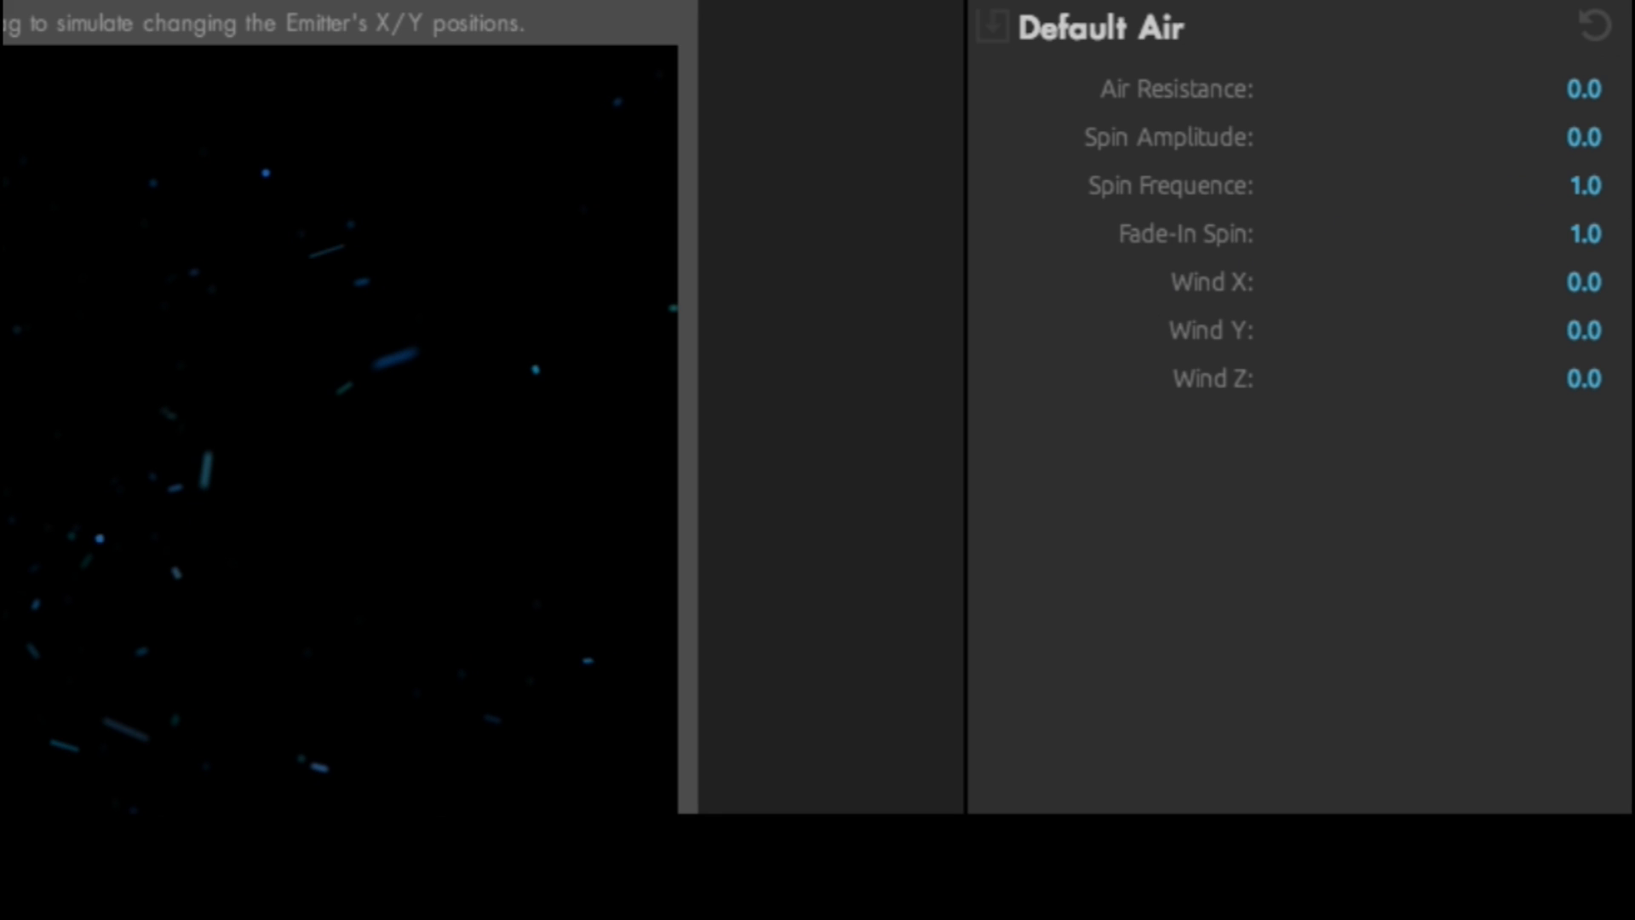
pyautogui.moveTo(1578, 90); pyautogui.dragTo(1631, 90)
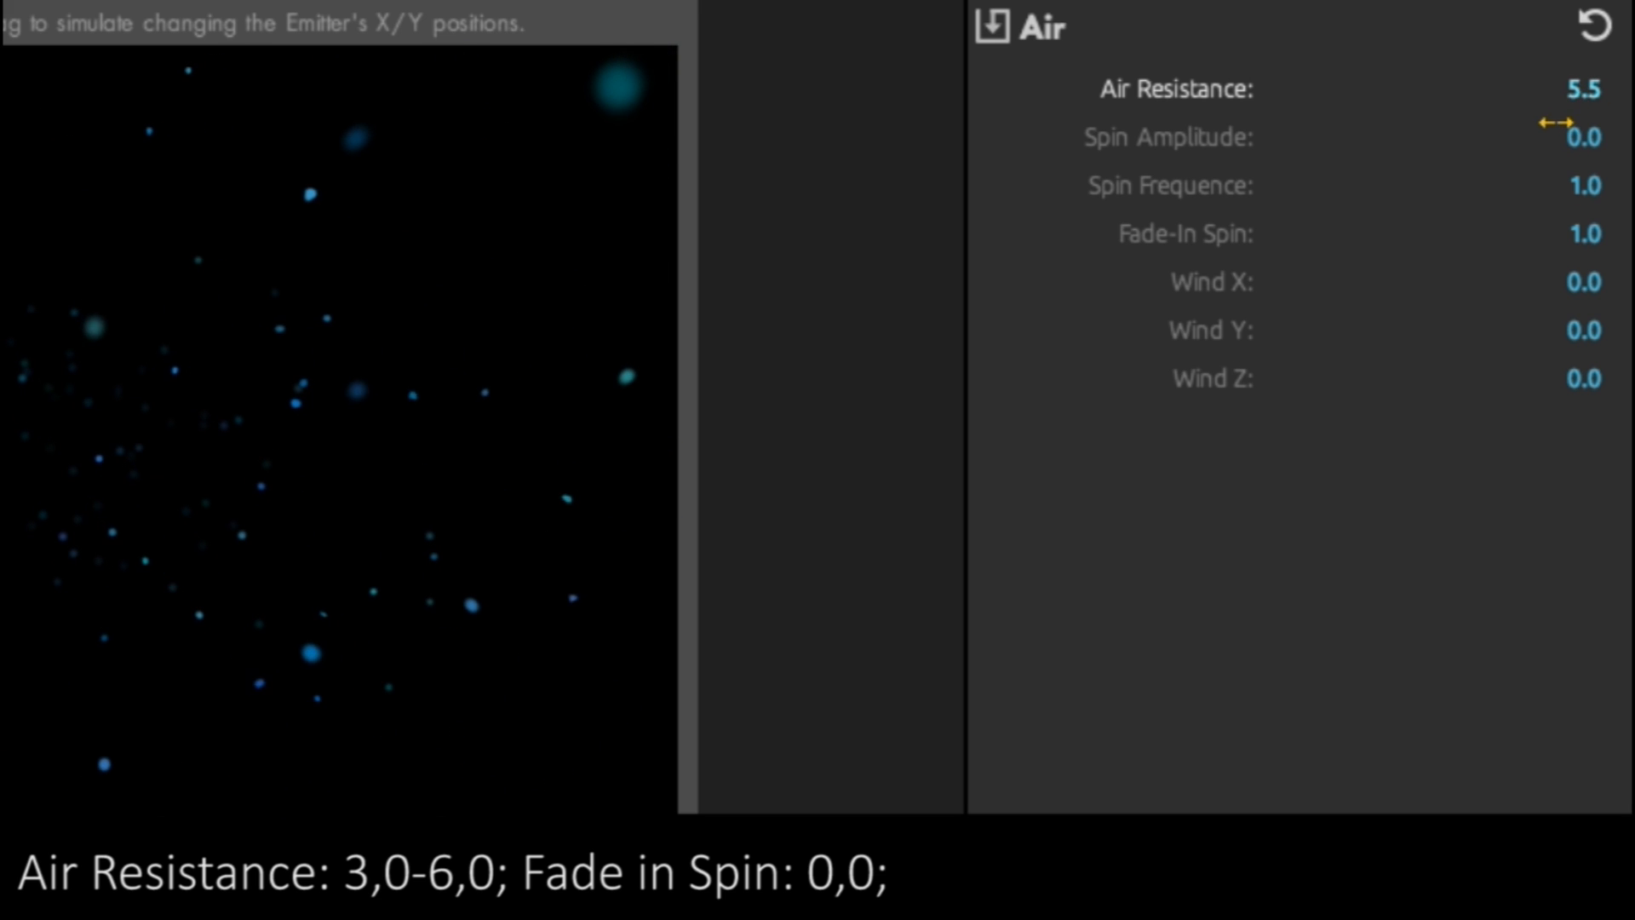
pyautogui.moveTo(1563, 237); pyautogui.dragTo(1576, 276)
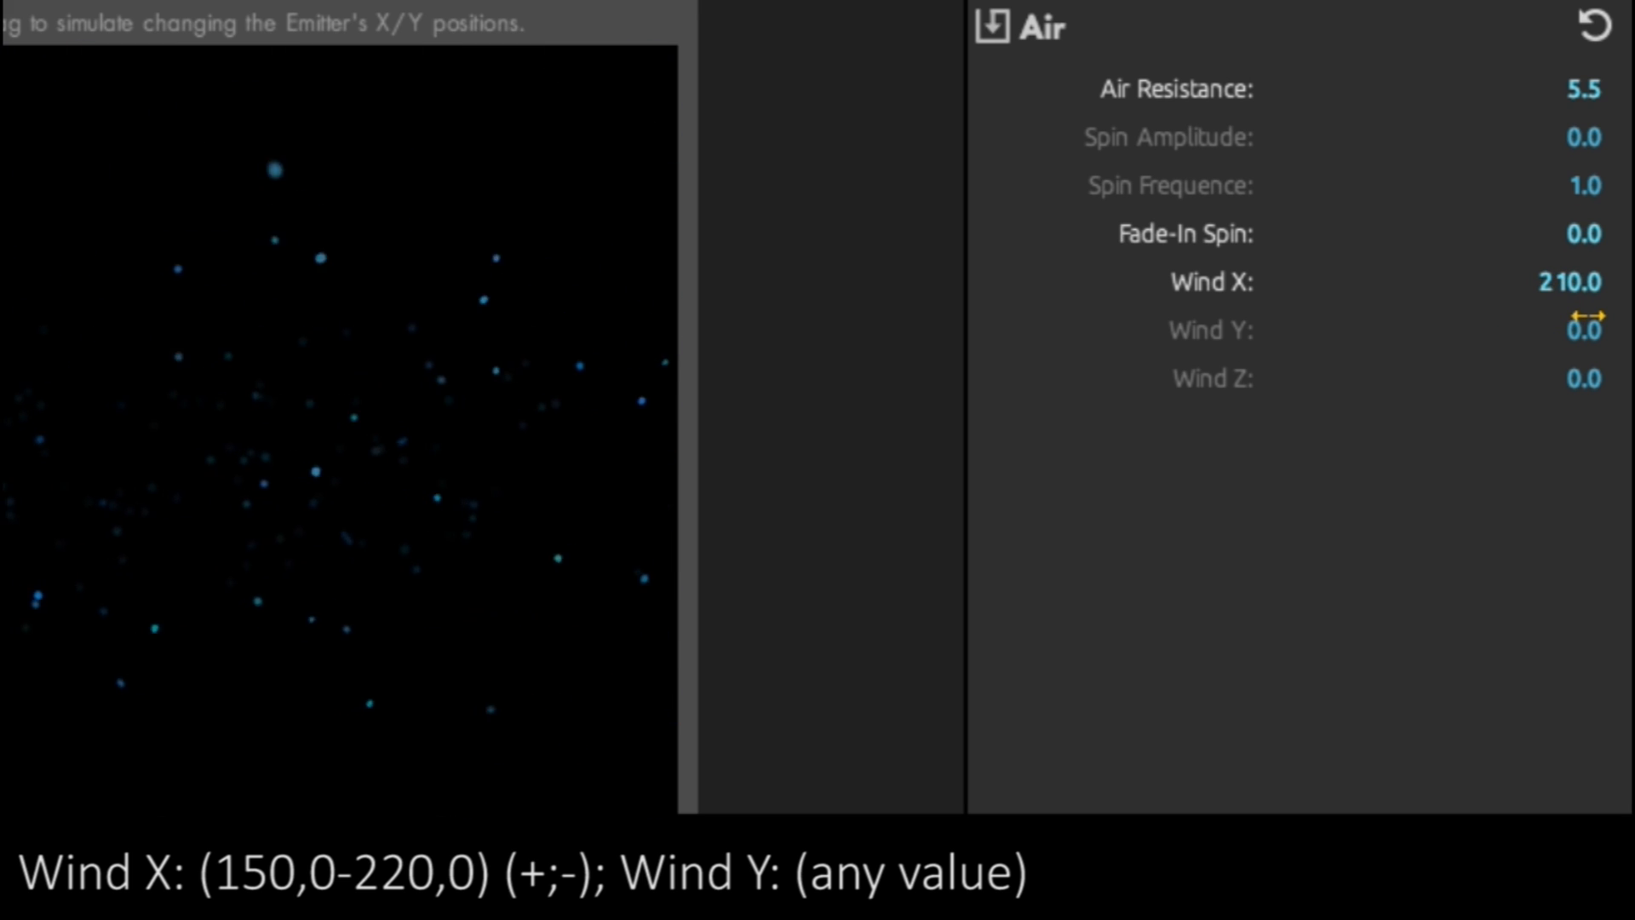
pyautogui.moveTo(1559, 324); pyautogui.dragTo(1587, 312)
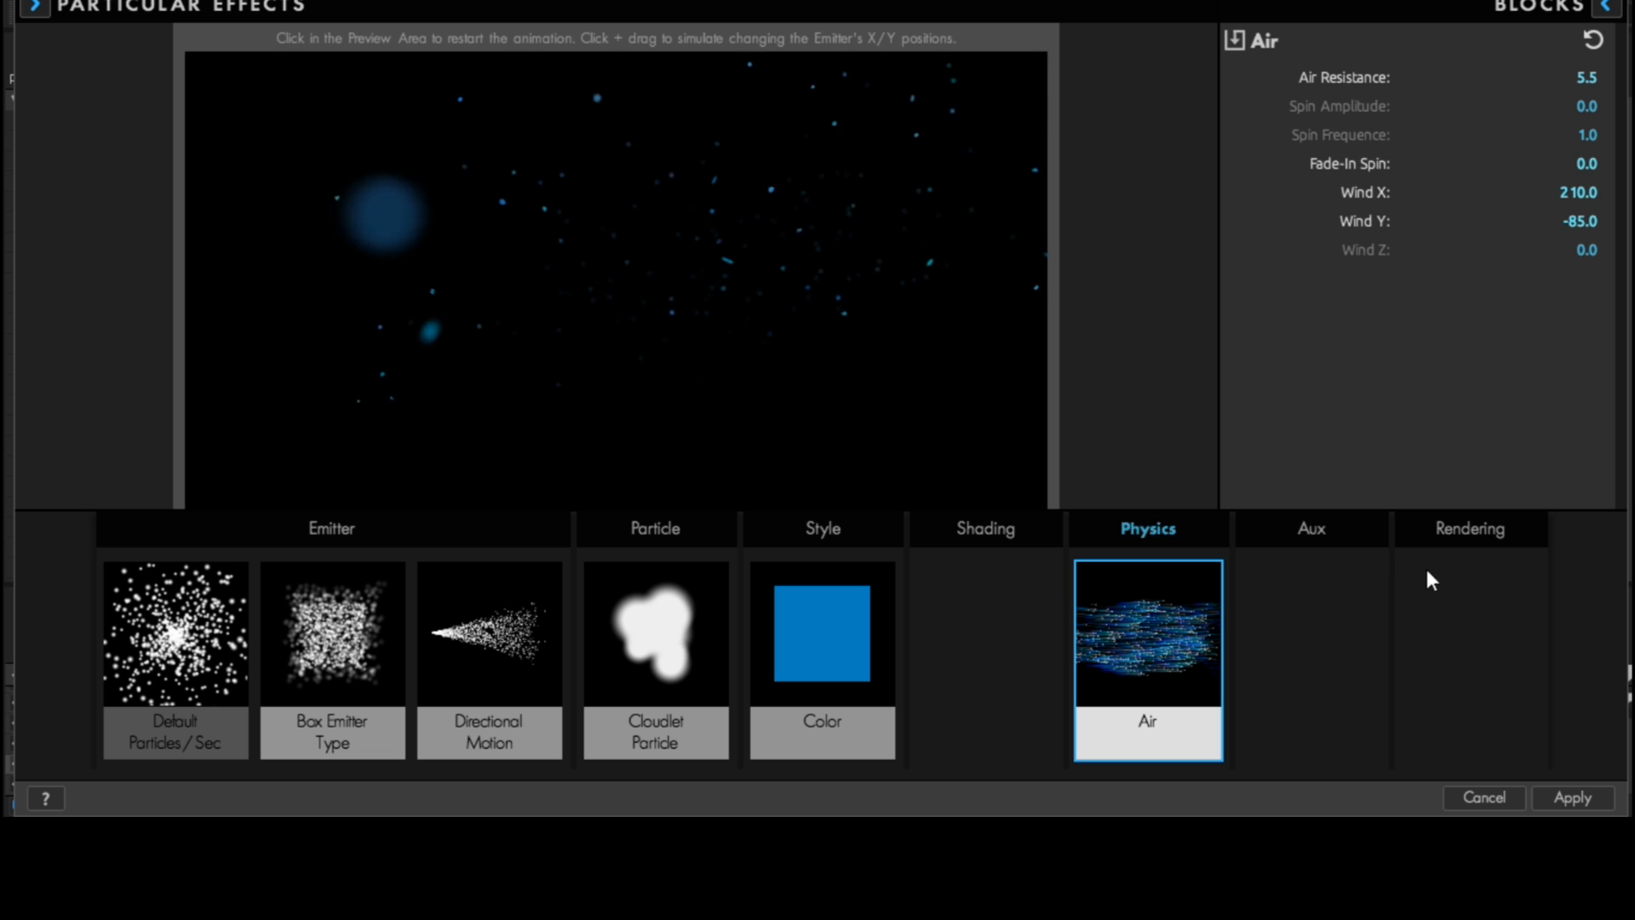
# - Add the Default Depth of Field rendering block with Subframe Sample motion blur type and apply the Effects Builder setup
pyautogui.click(1469, 588)
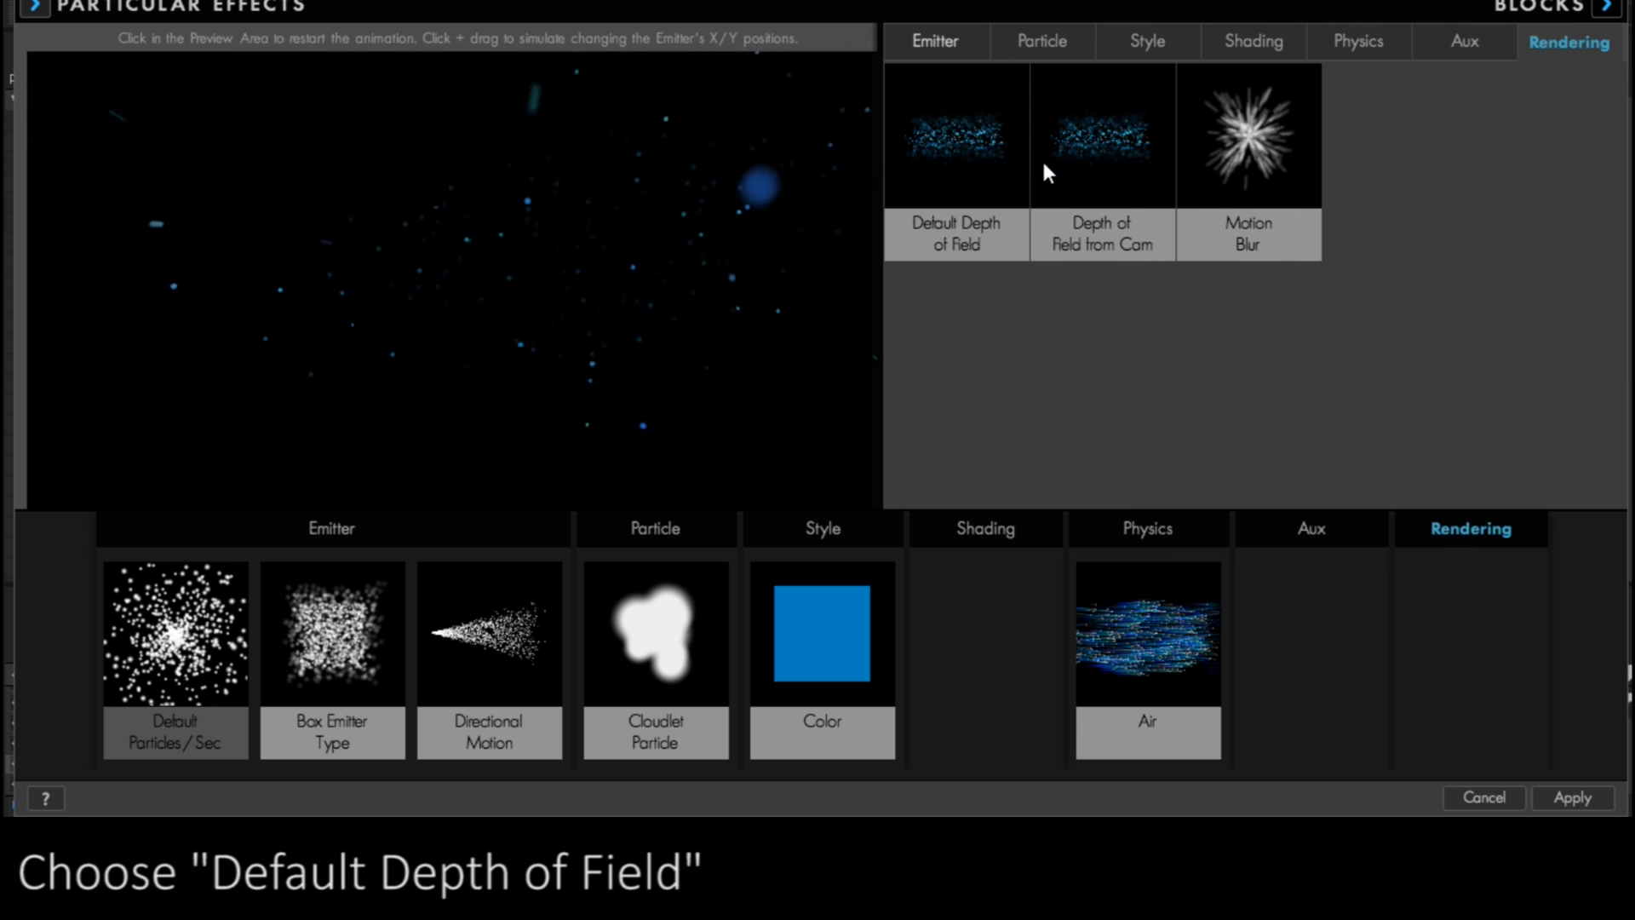
pyautogui.click(979, 124)
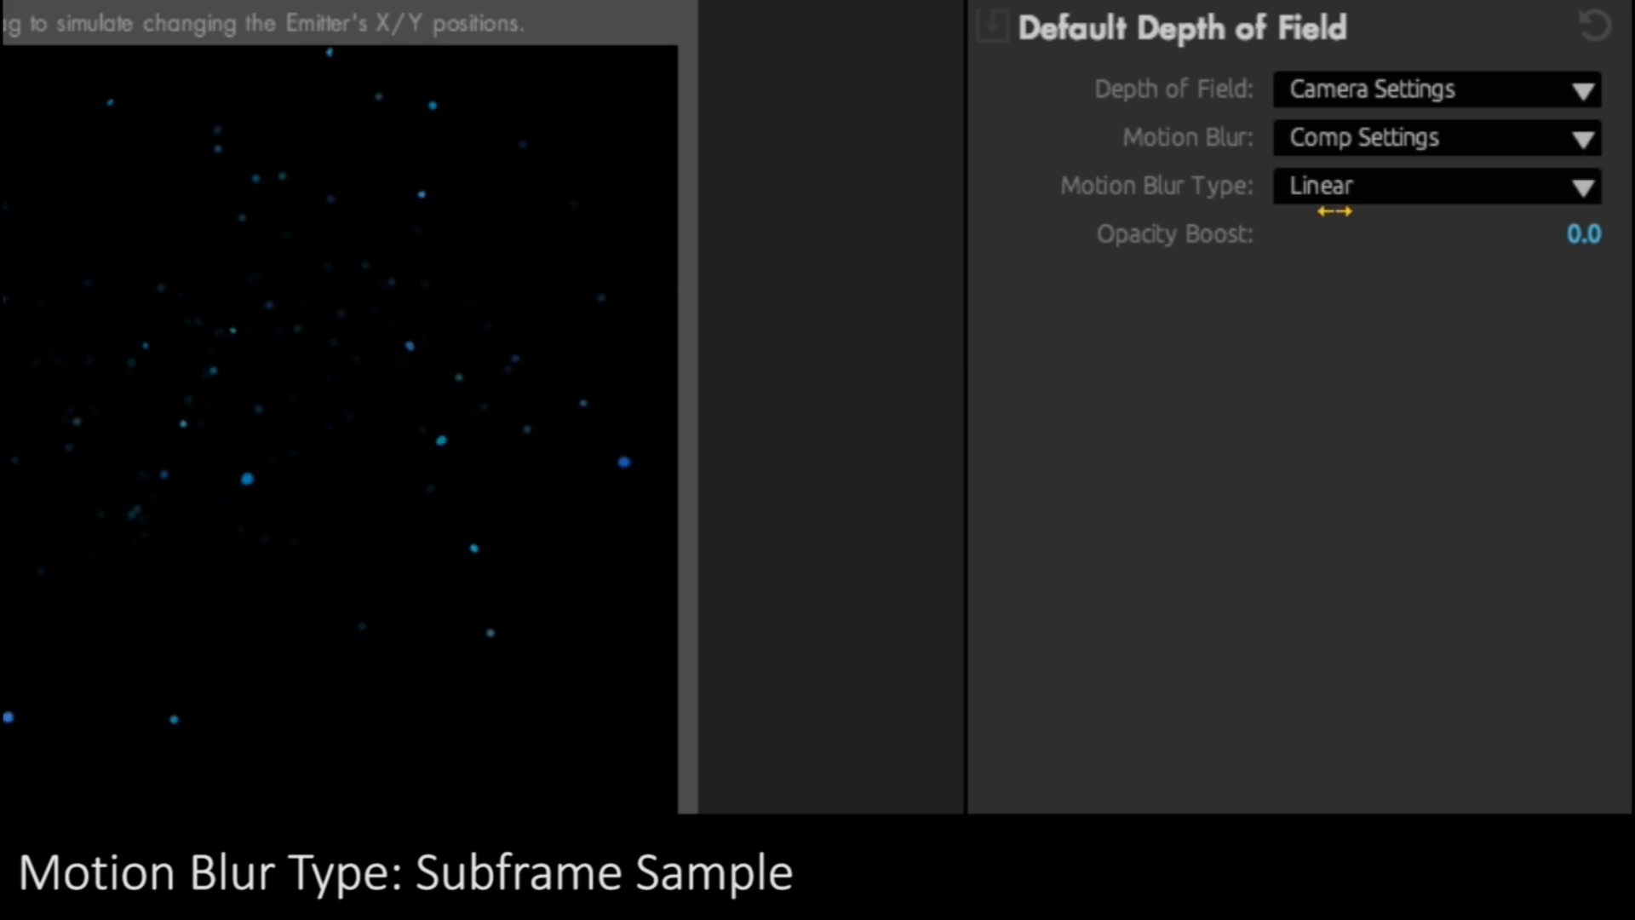
pyautogui.click(1457, 139)
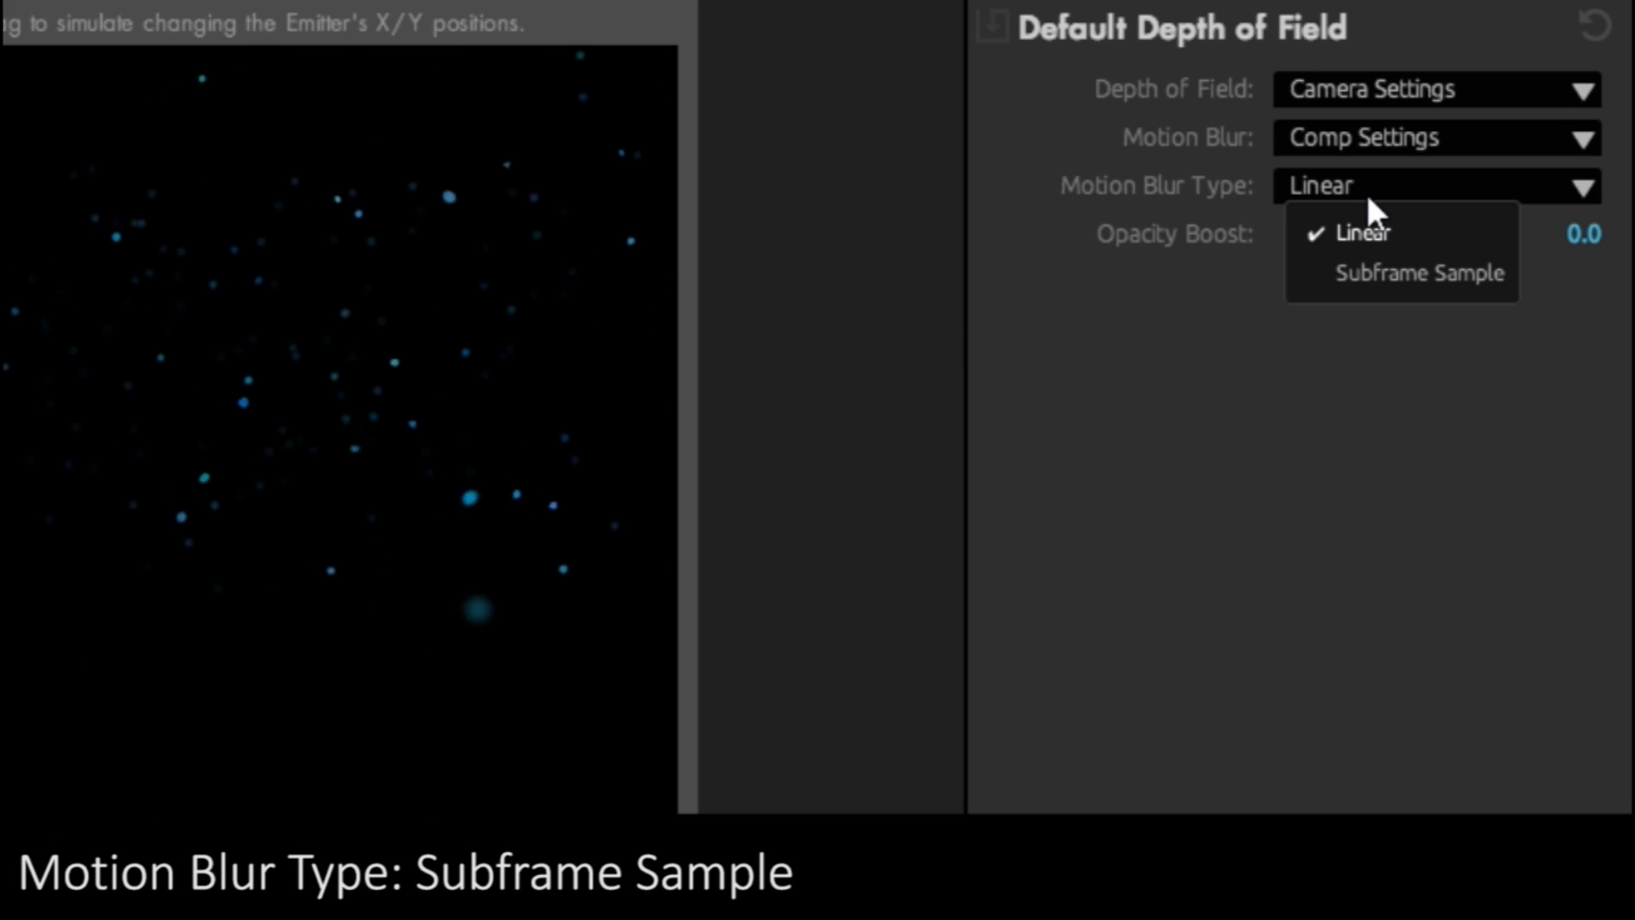
pyautogui.click(1367, 271)
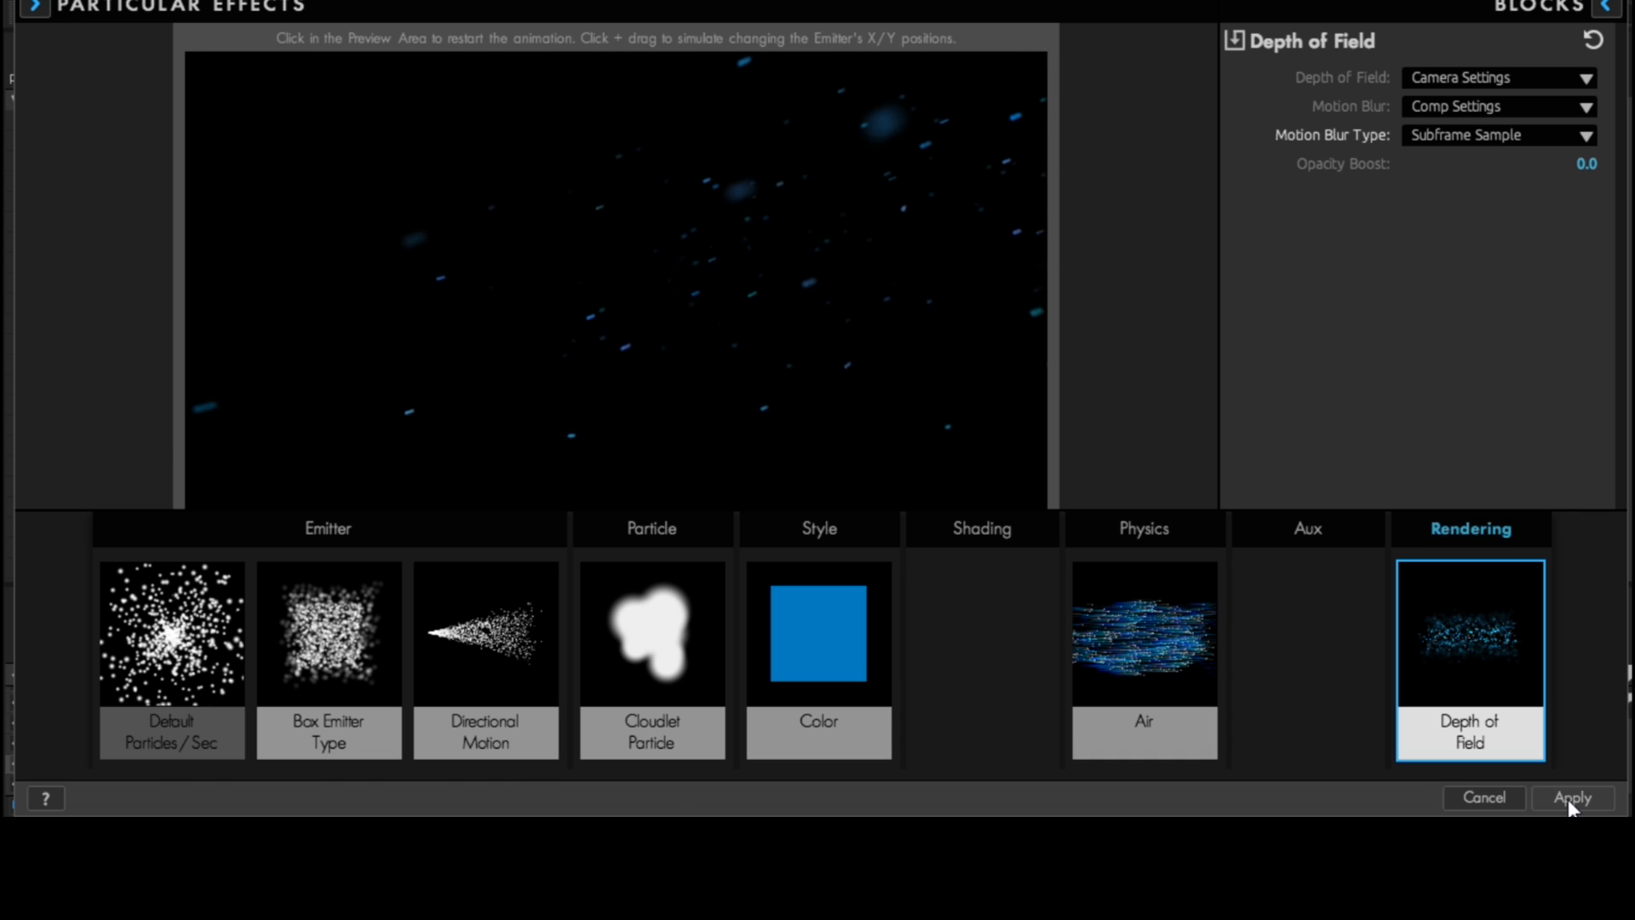
pyautogui.click(1567, 798)
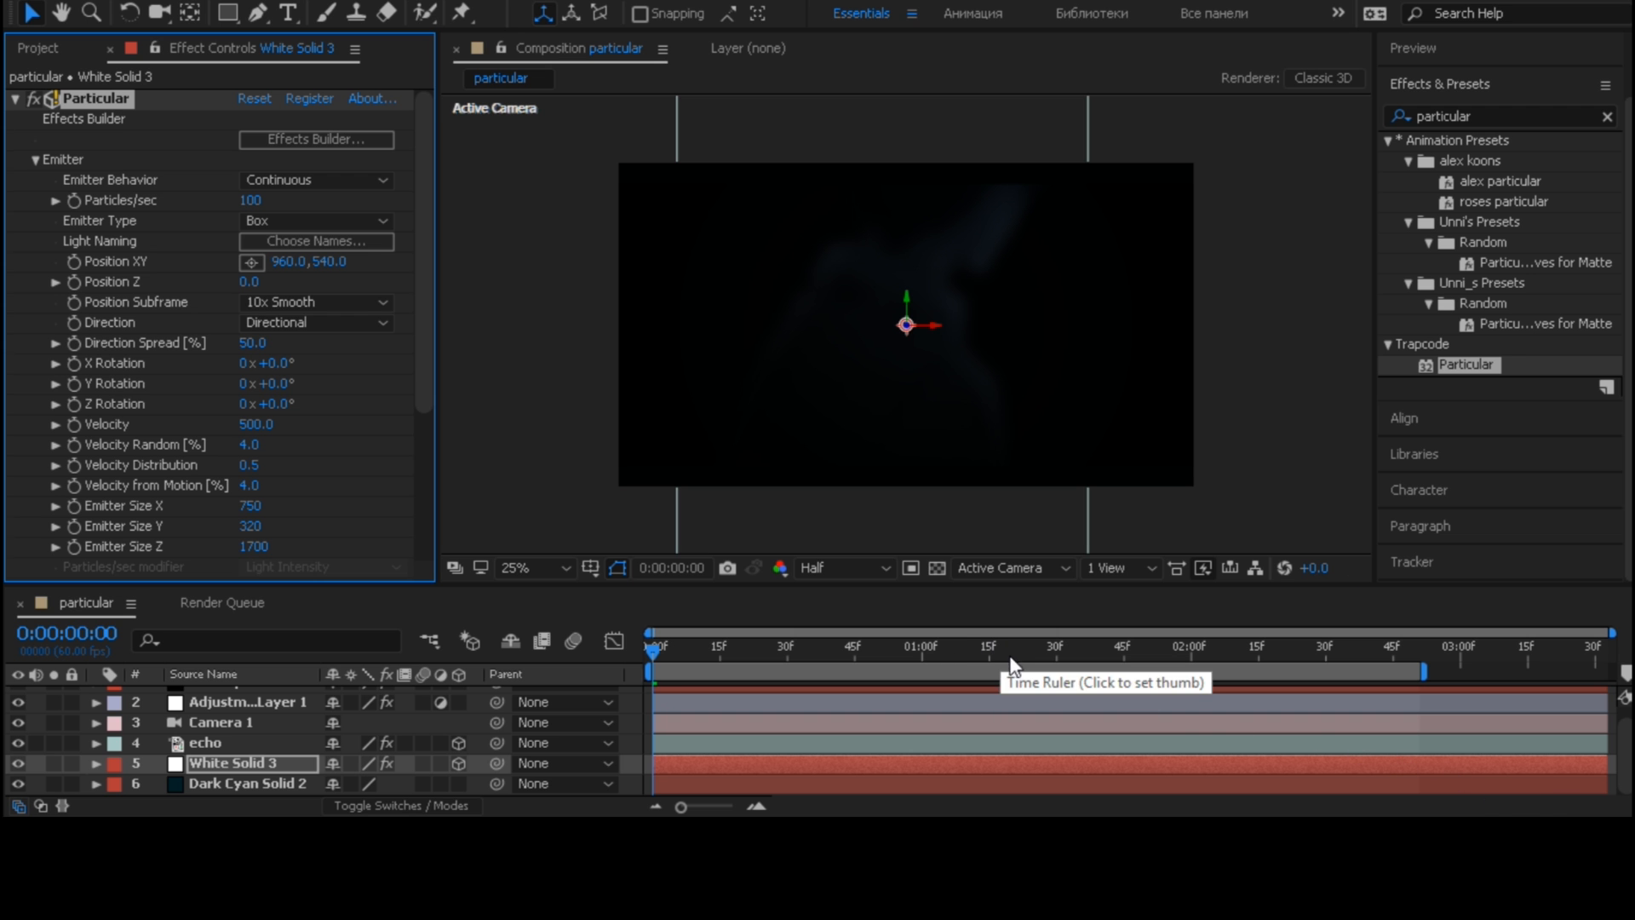
# - Go to 0:00:01:42 in the timeline and set the Particular emitter's Position Z to -2000
pyautogui.click(1111, 657)
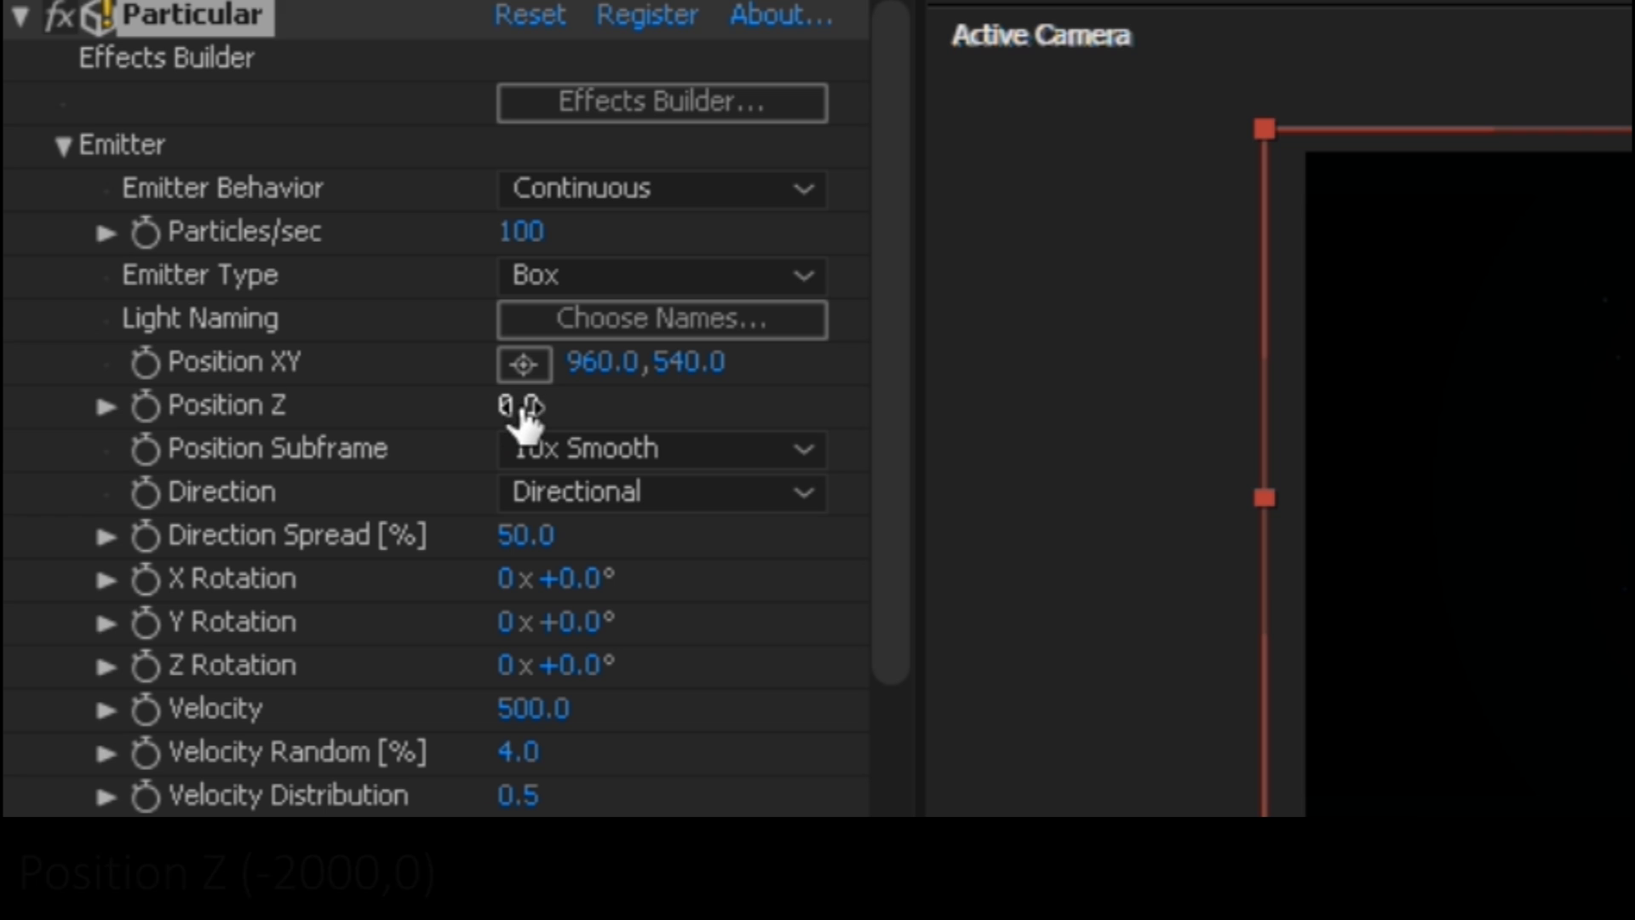
pyautogui.moveTo(517, 405); pyautogui.dragTo(15, 407)
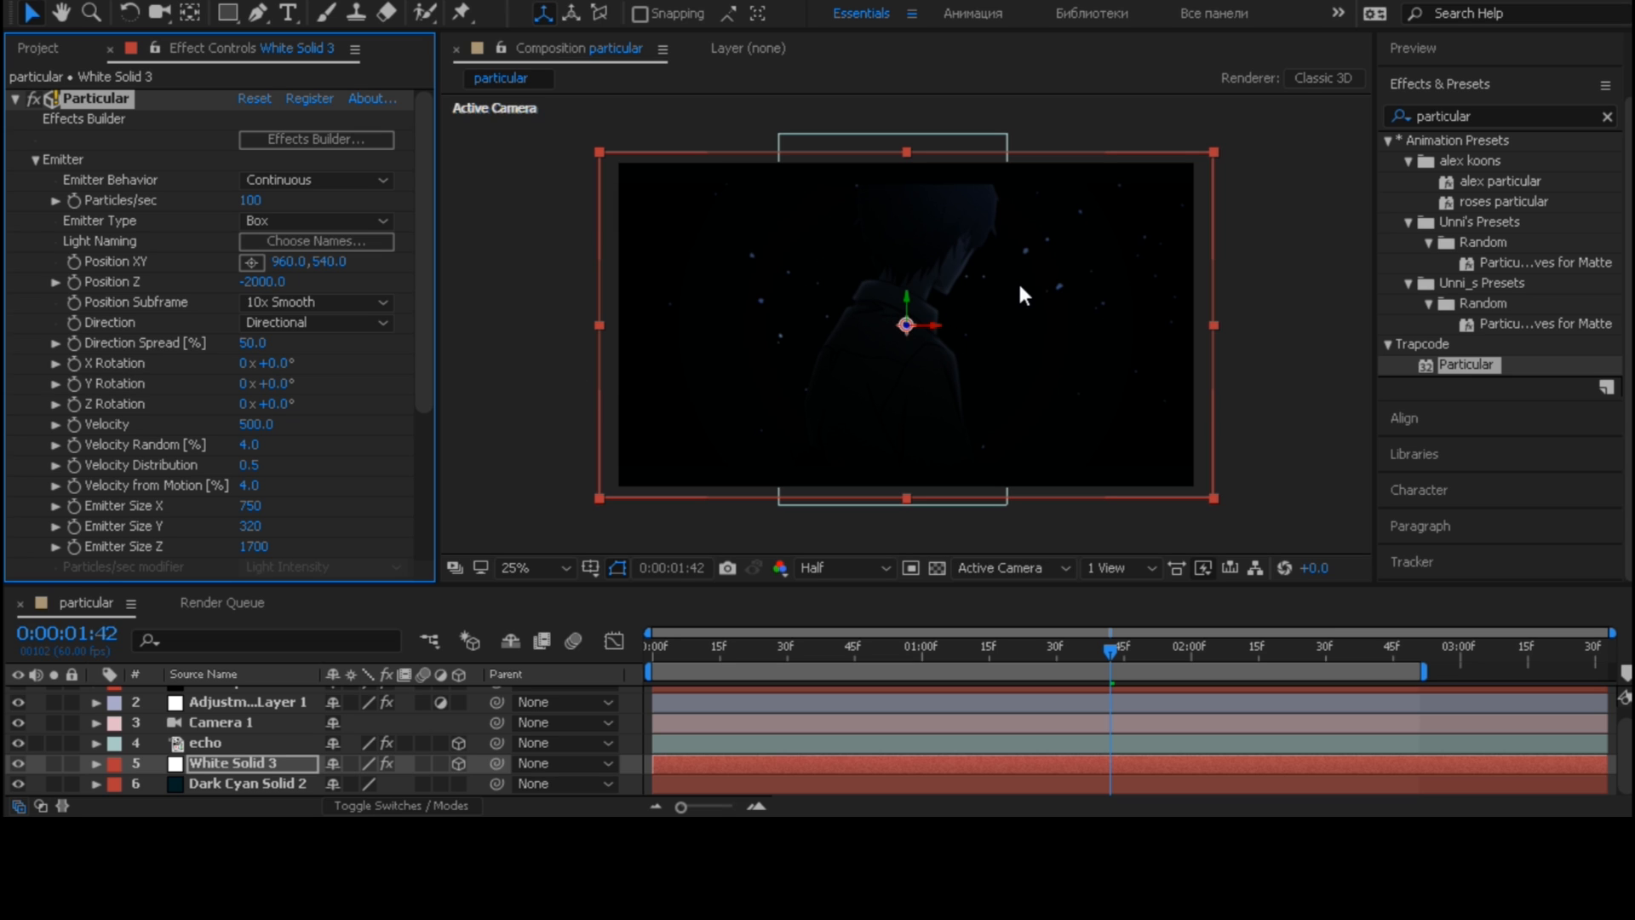
# - Search the effects for "rgb" and apply S_TimeWarpRGB to the White Solid 3 layer
pyautogui.scroll(2, 1555, 229)
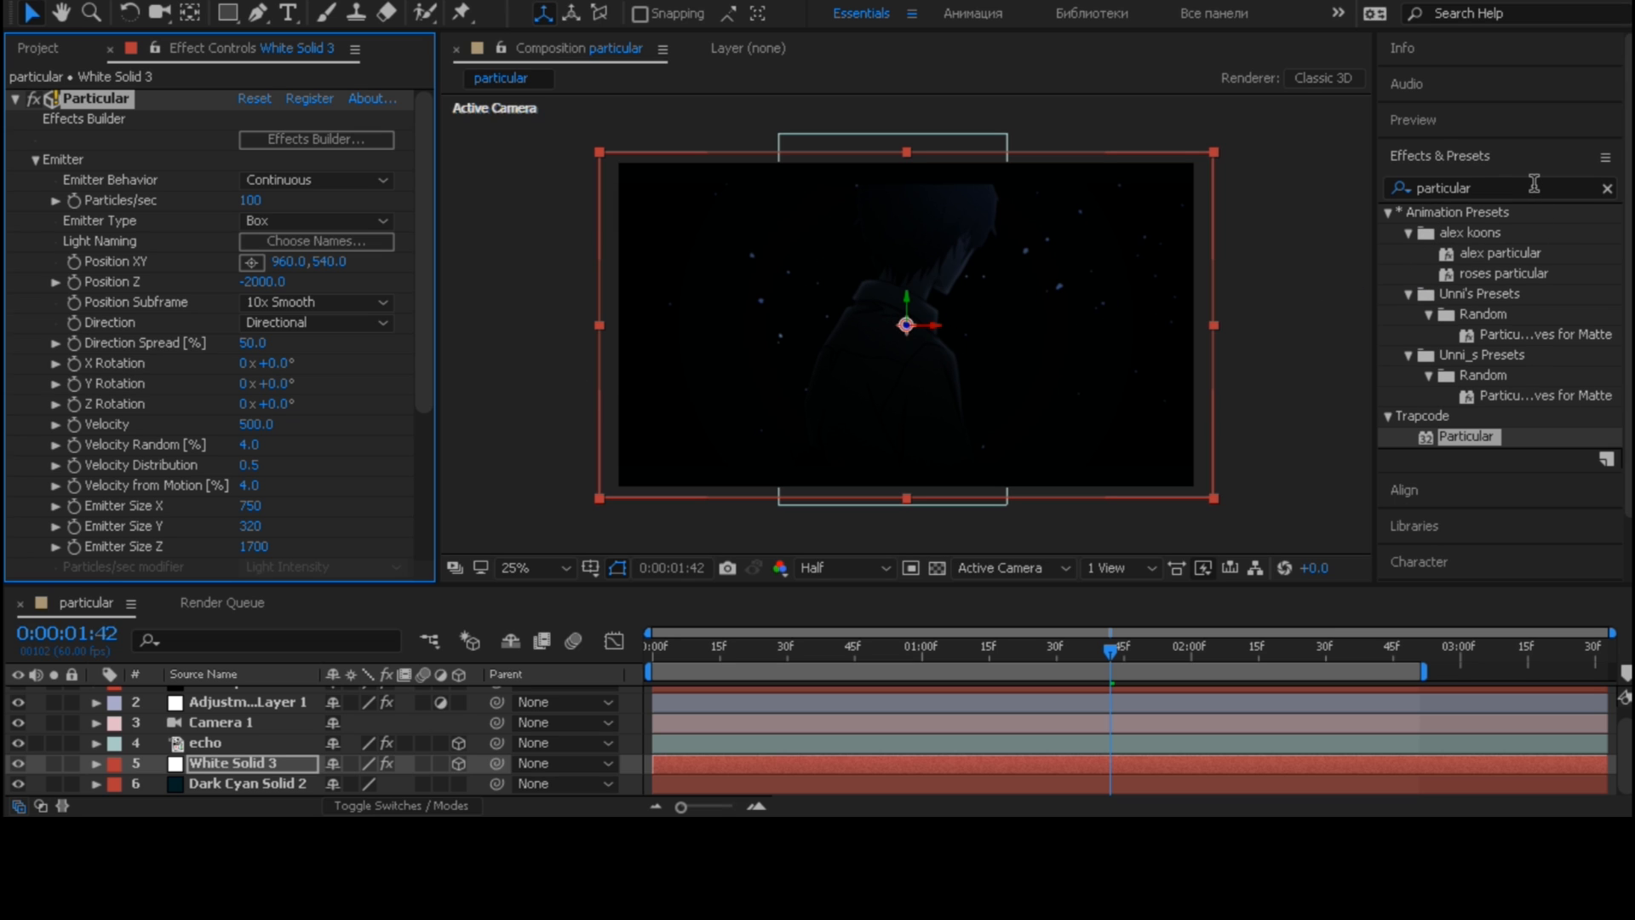
pyautogui.click(1541, 187)
pyautogui.write('tgb')
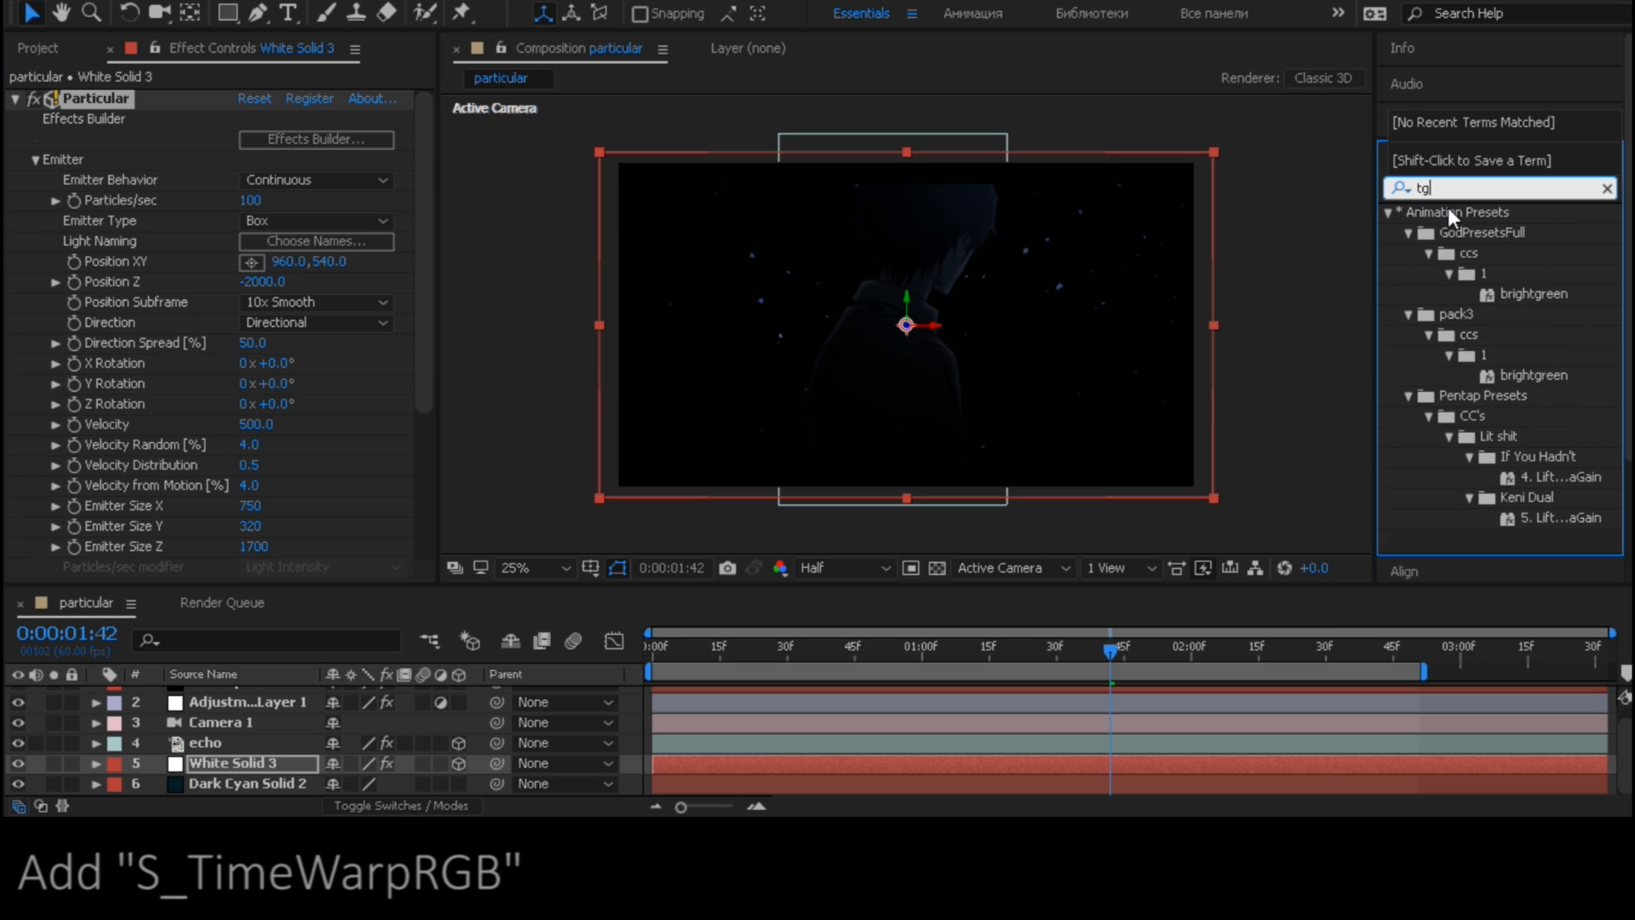
pyautogui.press('BackSpace')
pyautogui.press('BackSpace')
pyautogui.press('BackSpace')
pyautogui.write('rgb')
pyautogui.scroll(-12, 1473, 274)
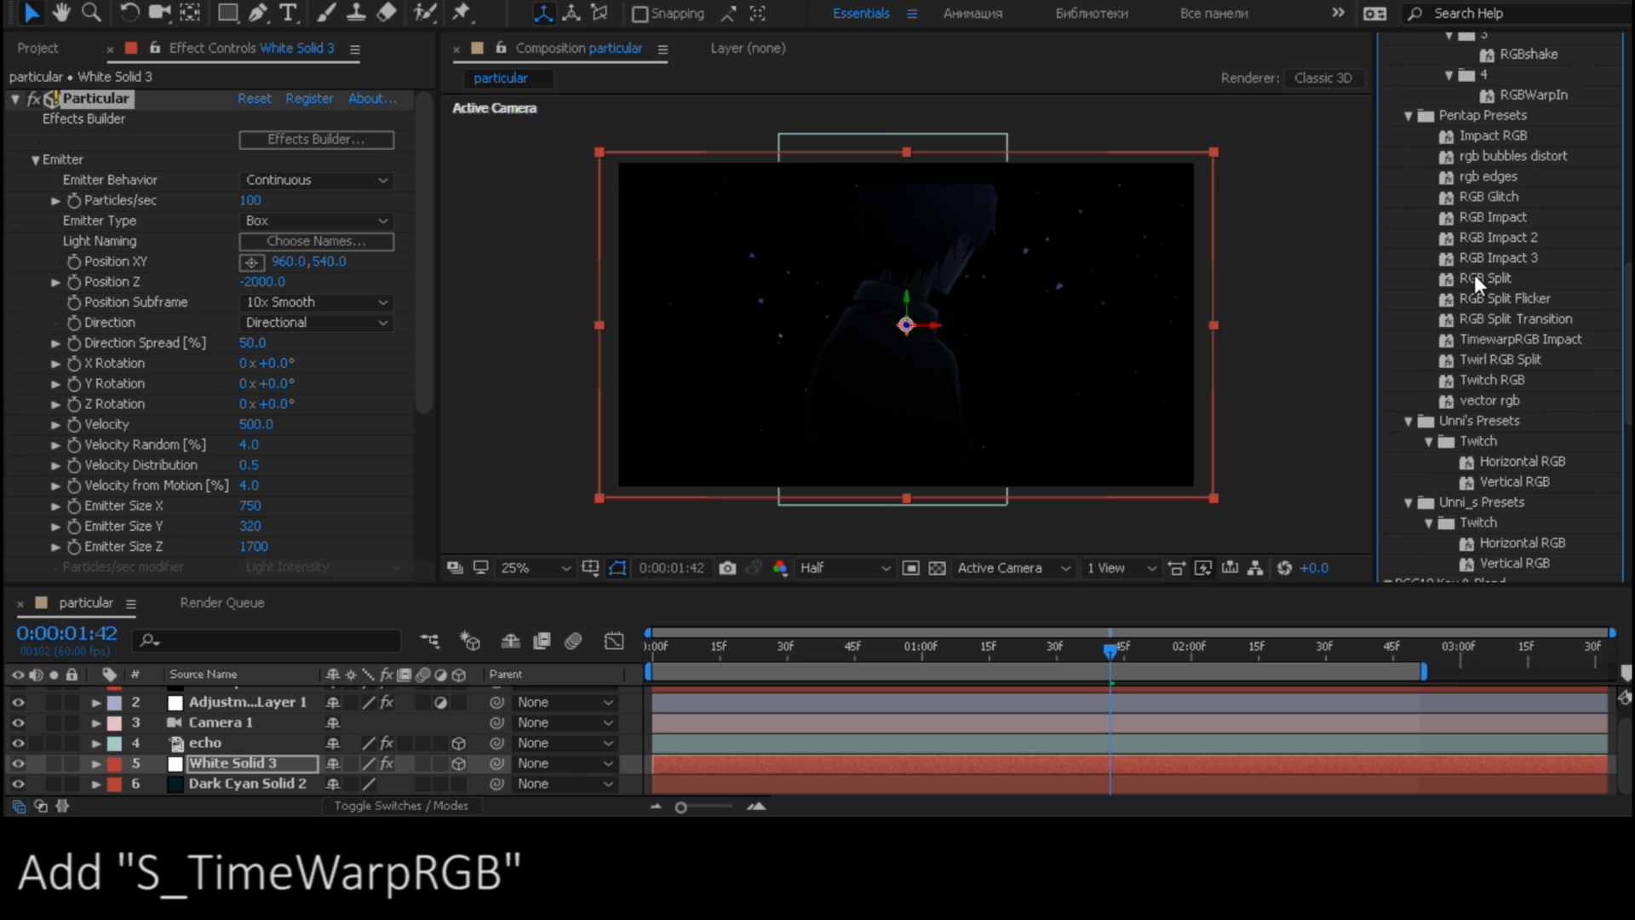
pyautogui.scroll(8, 1532, 226)
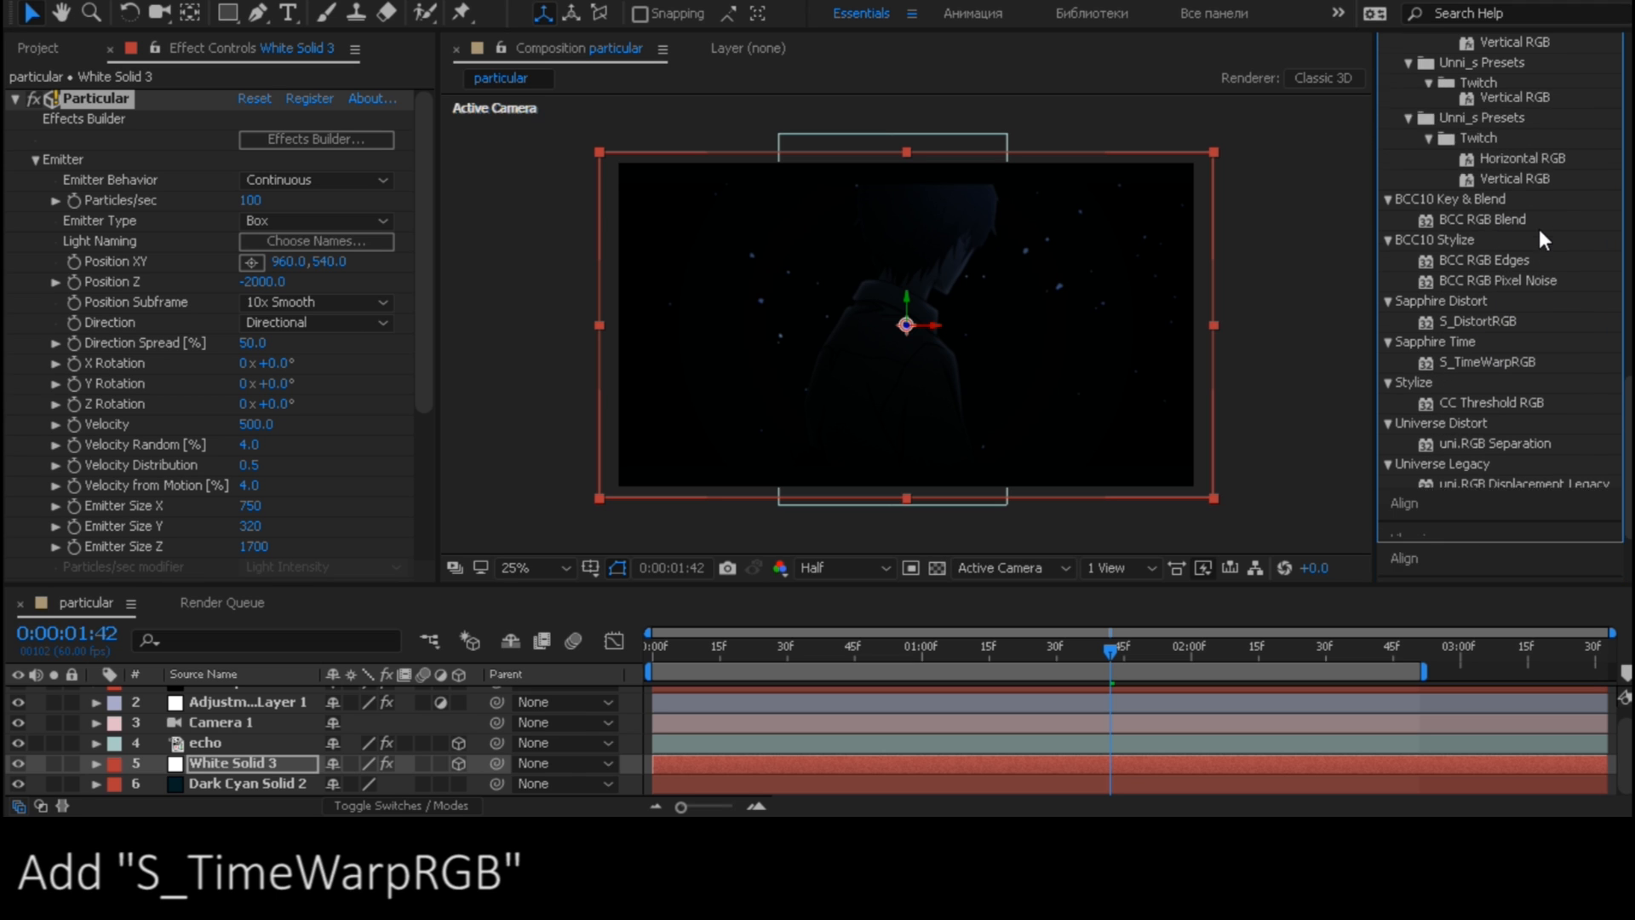
pyautogui.scroll(-3, 1509, 366)
pyautogui.moveTo(1517, 521); pyautogui.dragTo(238, 765)
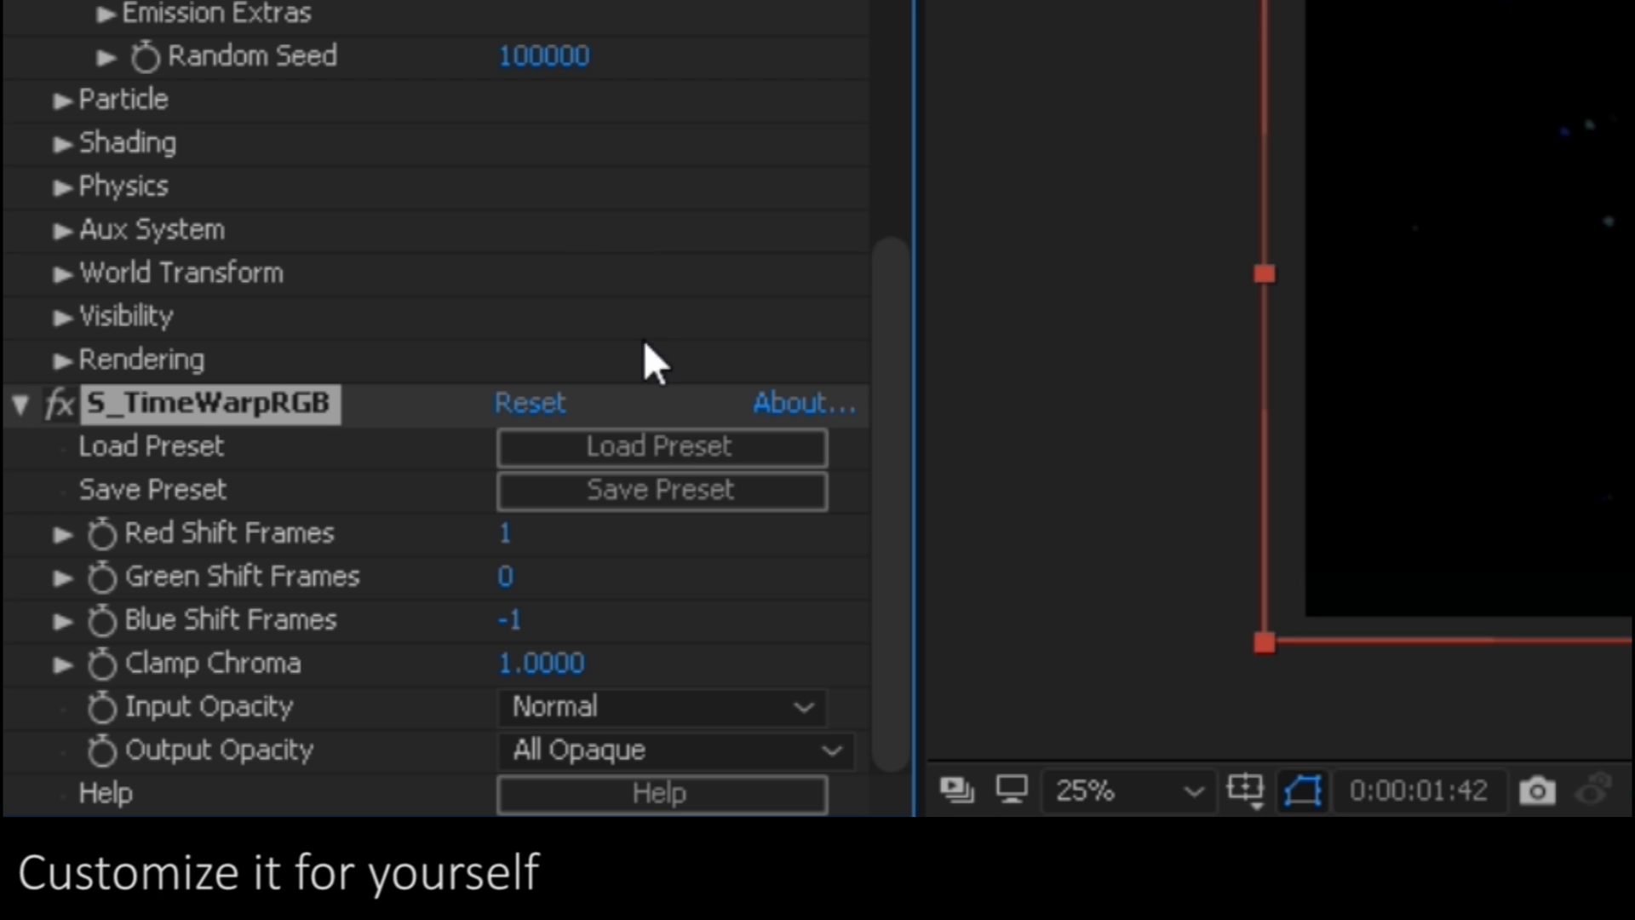
# - Set S_TimeWarpRGB's Blue Shift Frames to 0 and collapse the settings of both effects on the solid
pyautogui.click(515, 619)
pyautogui.write('0')
pyautogui.click(756, 620)
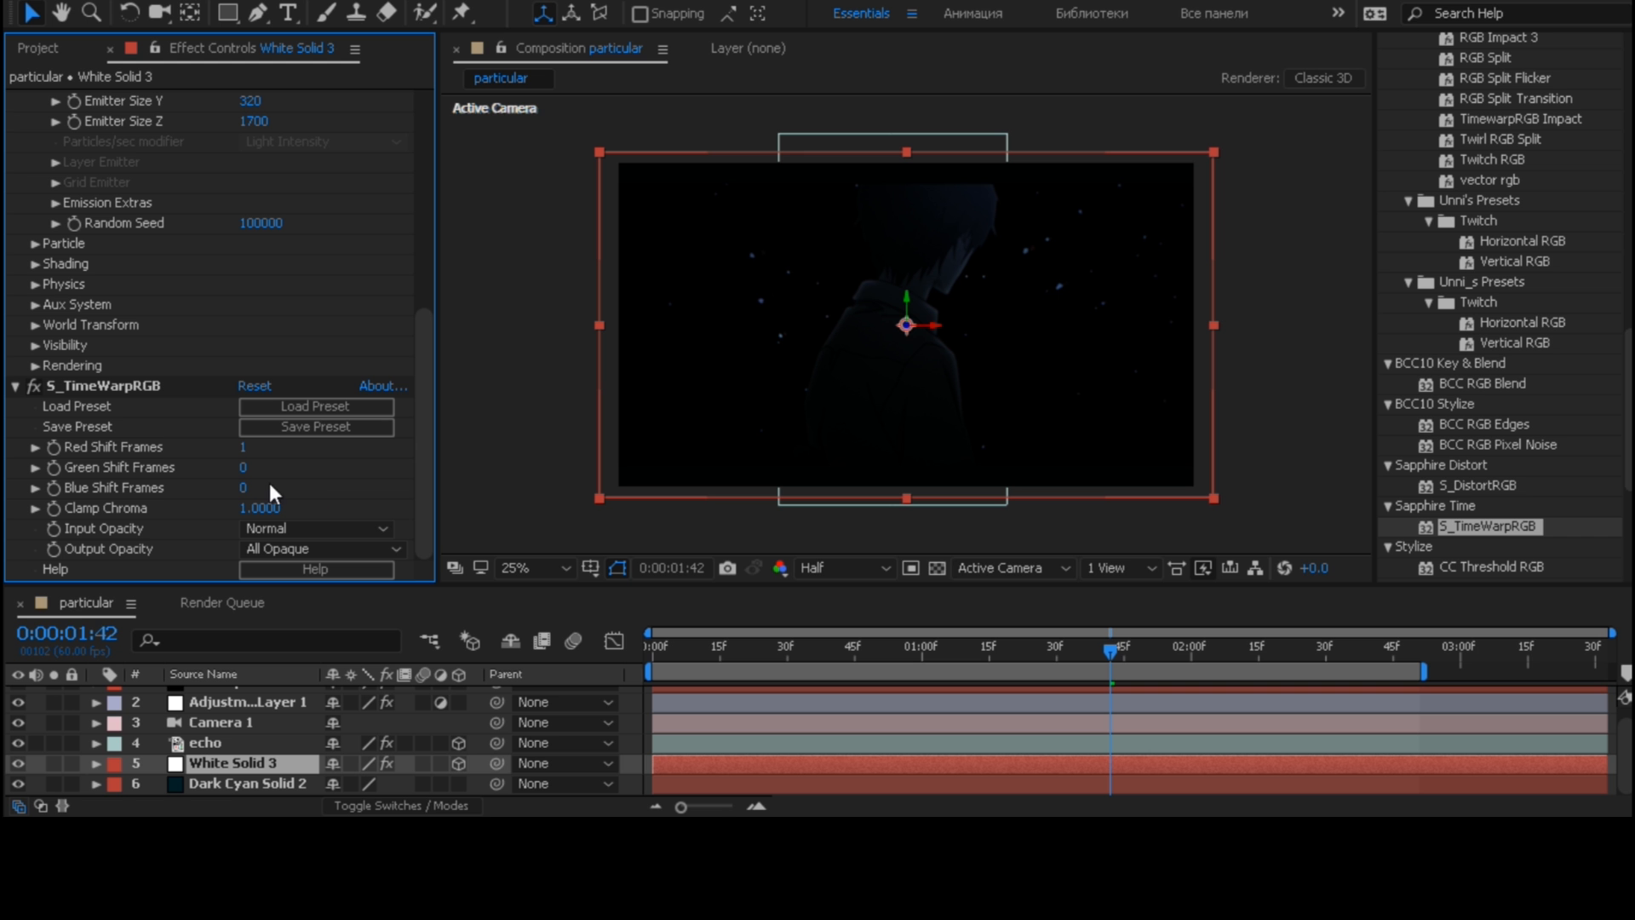
pyautogui.click(16, 387)
pyautogui.scroll(6, 30, 153)
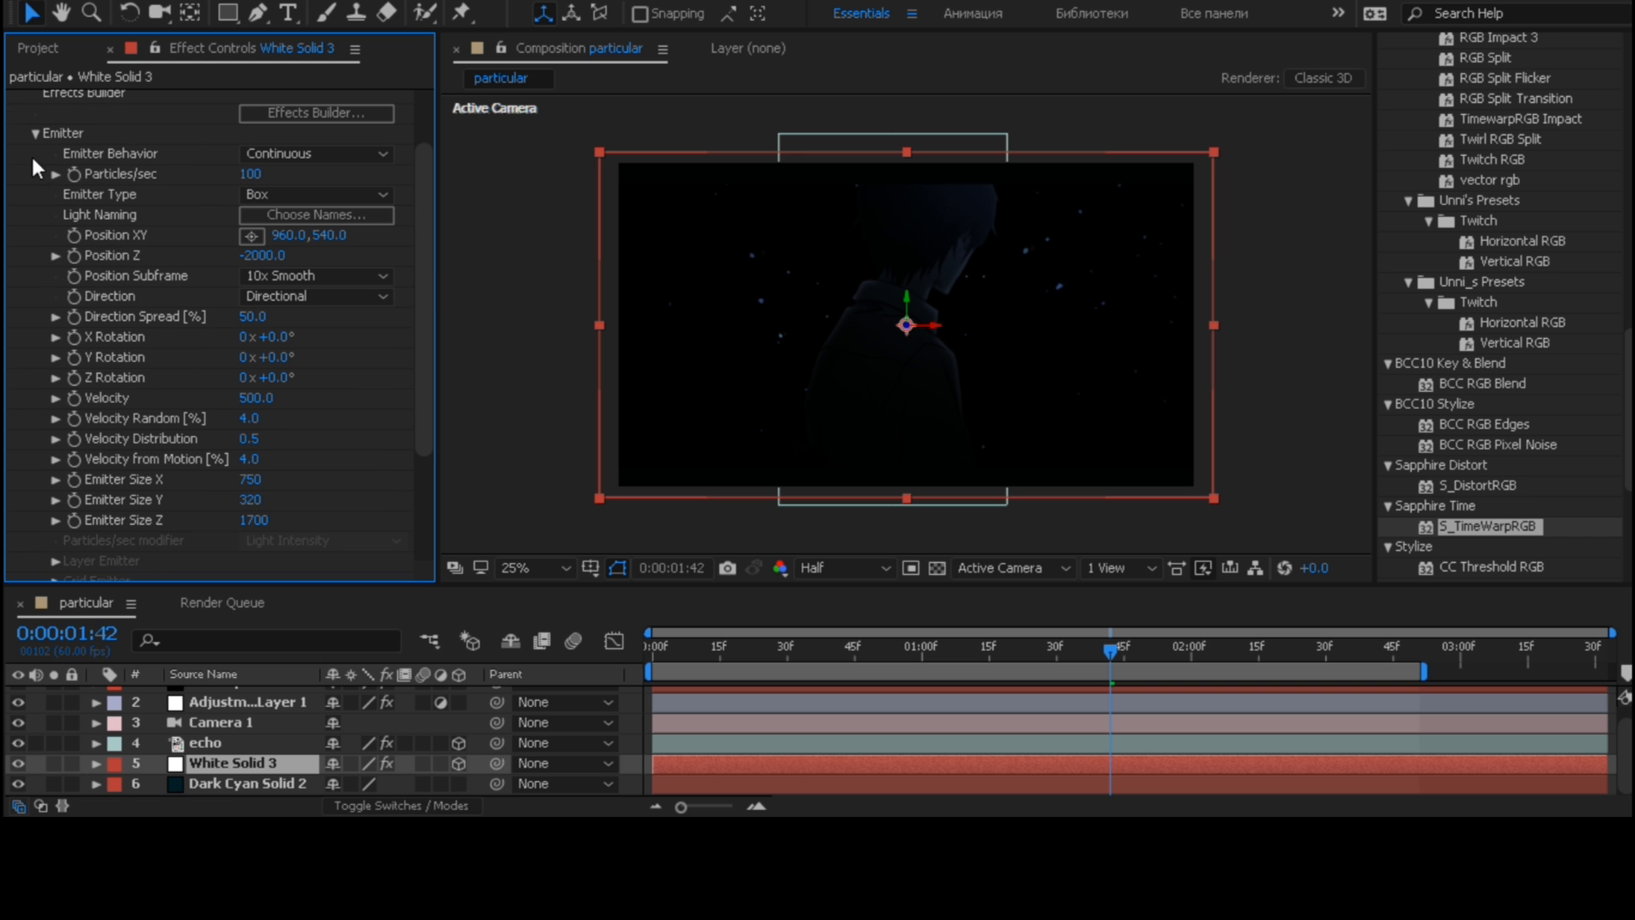
pyautogui.click(16, 99)
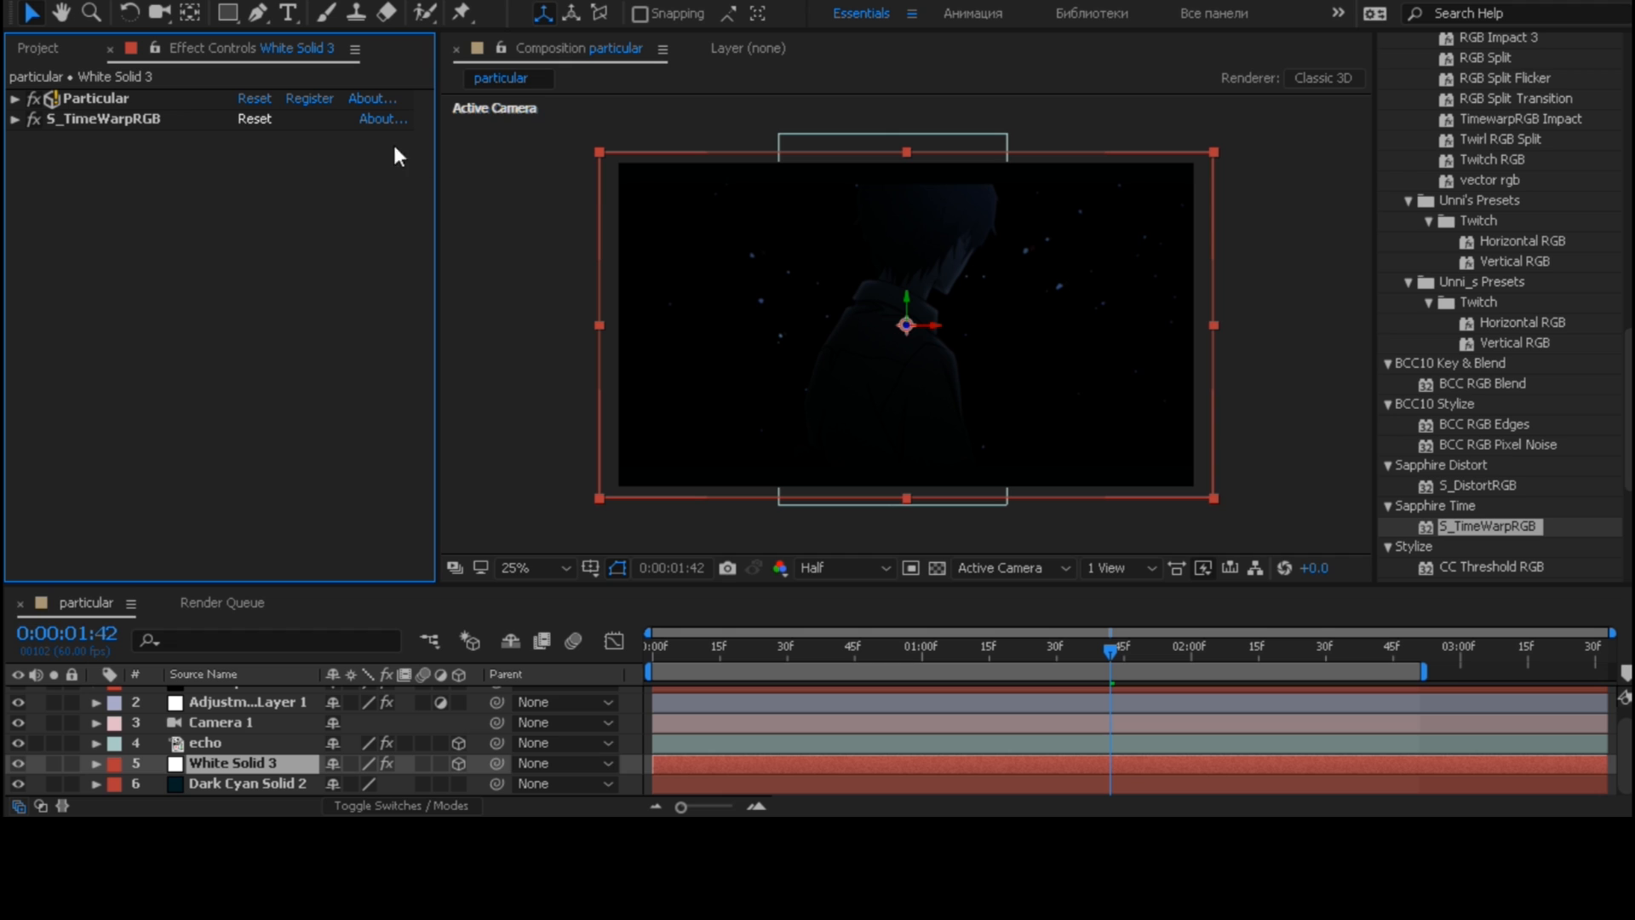
# - Search the effects for "prism" and apply BCC Prism to the White Solid 3 layer
pyautogui.scroll(5, 1436, 187)
pyautogui.scroll(10, 1435, 183)
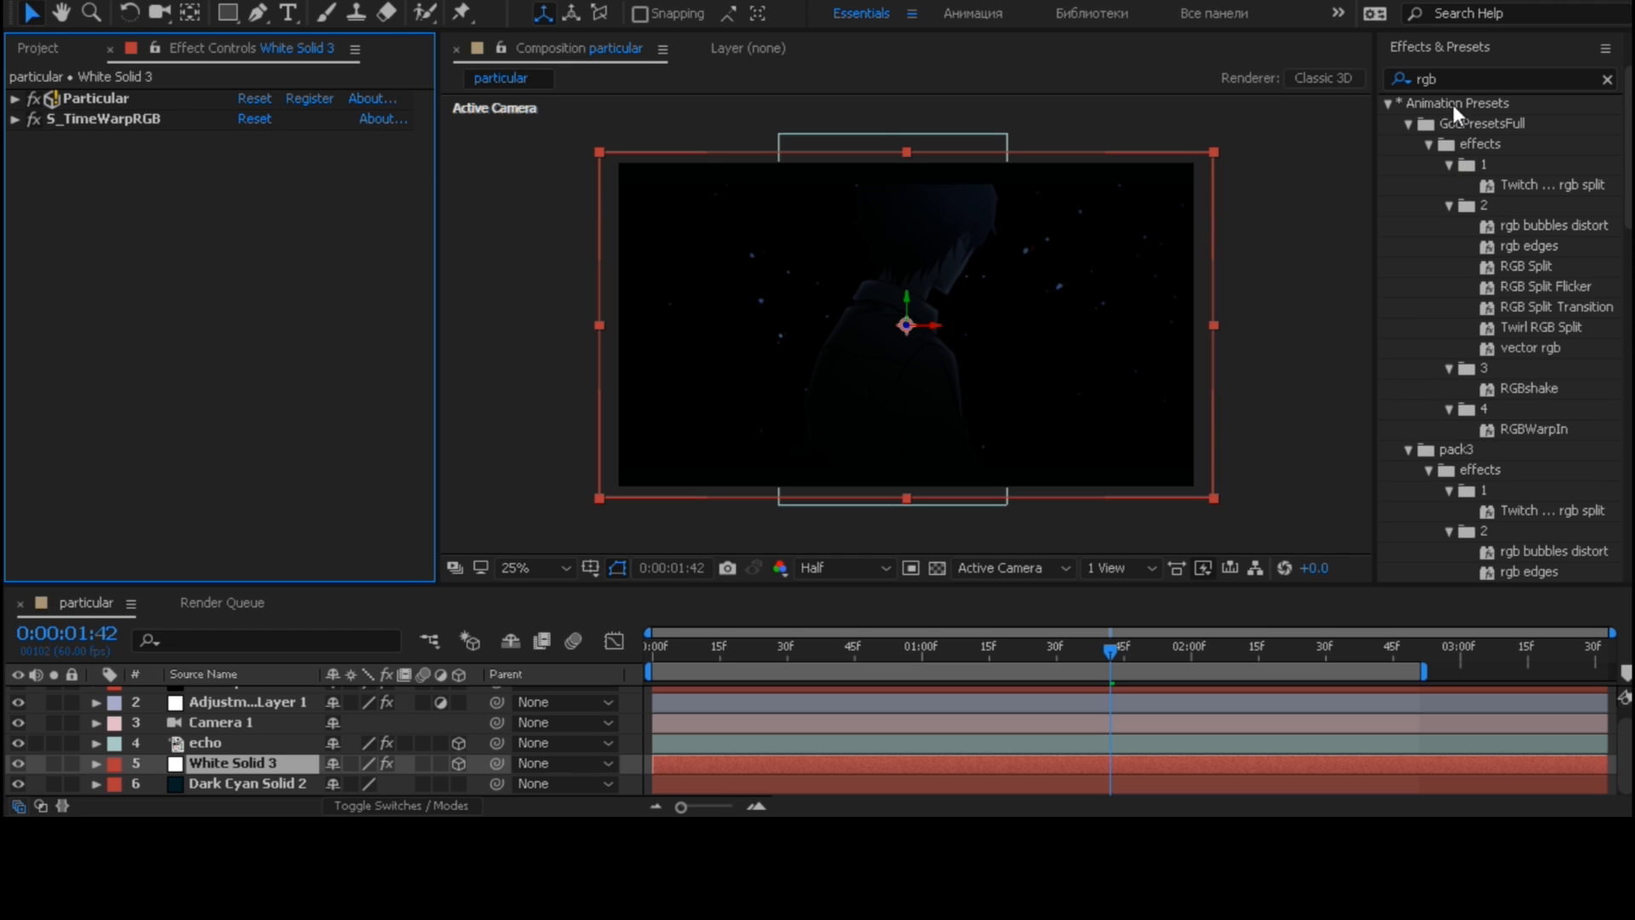
pyautogui.doubleClick(1439, 78)
pyautogui.write('p')
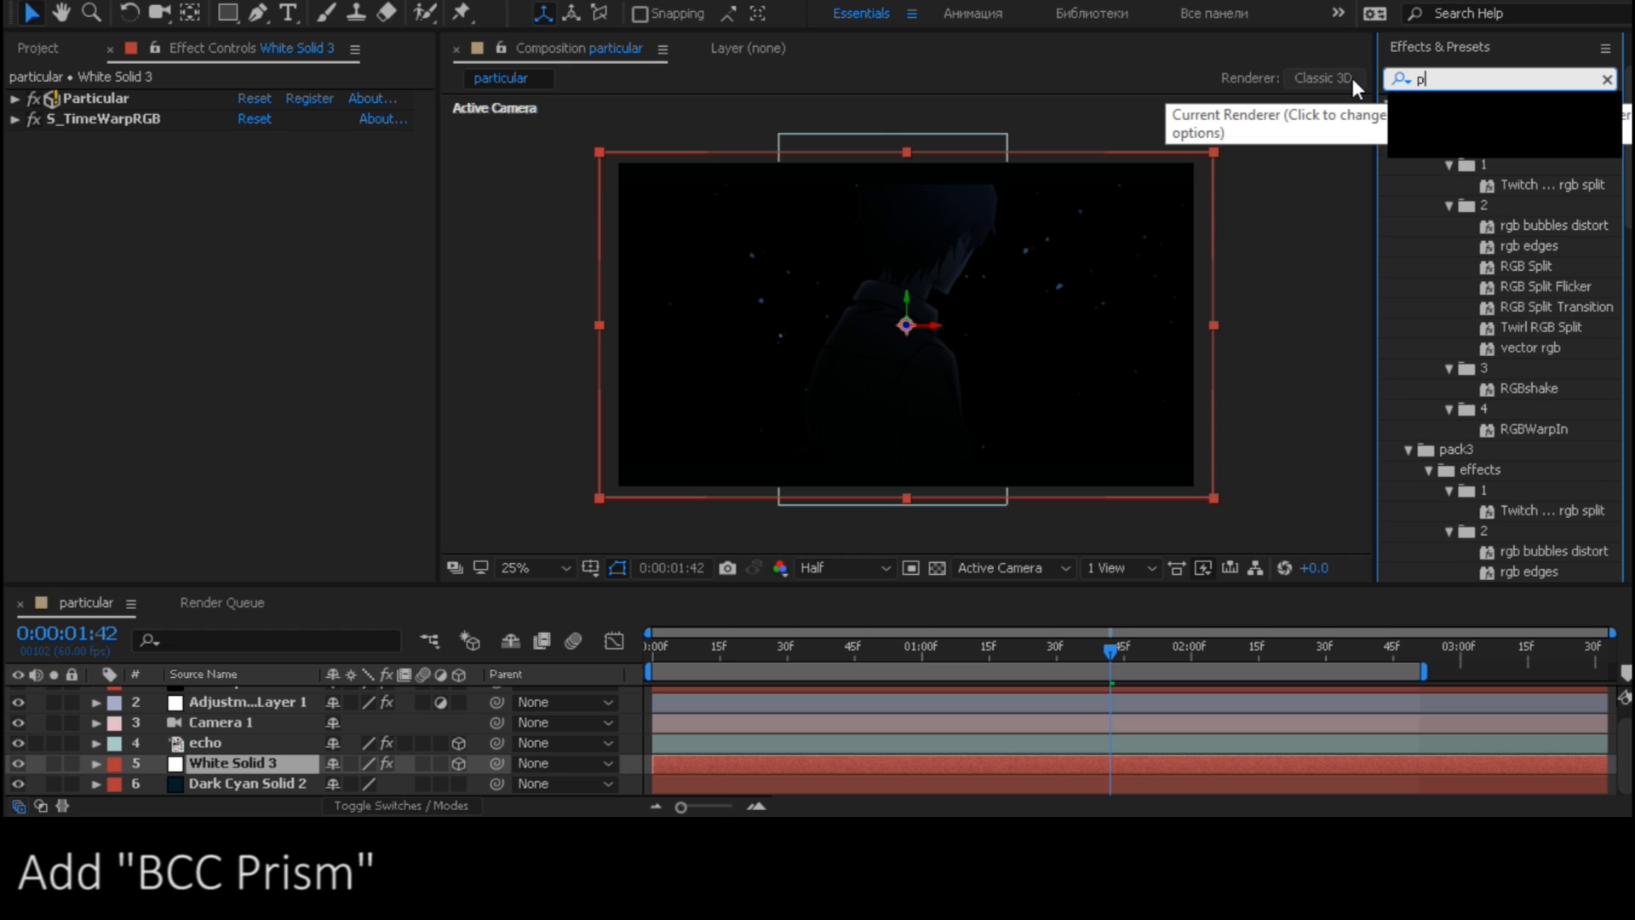
pyautogui.write('rism')
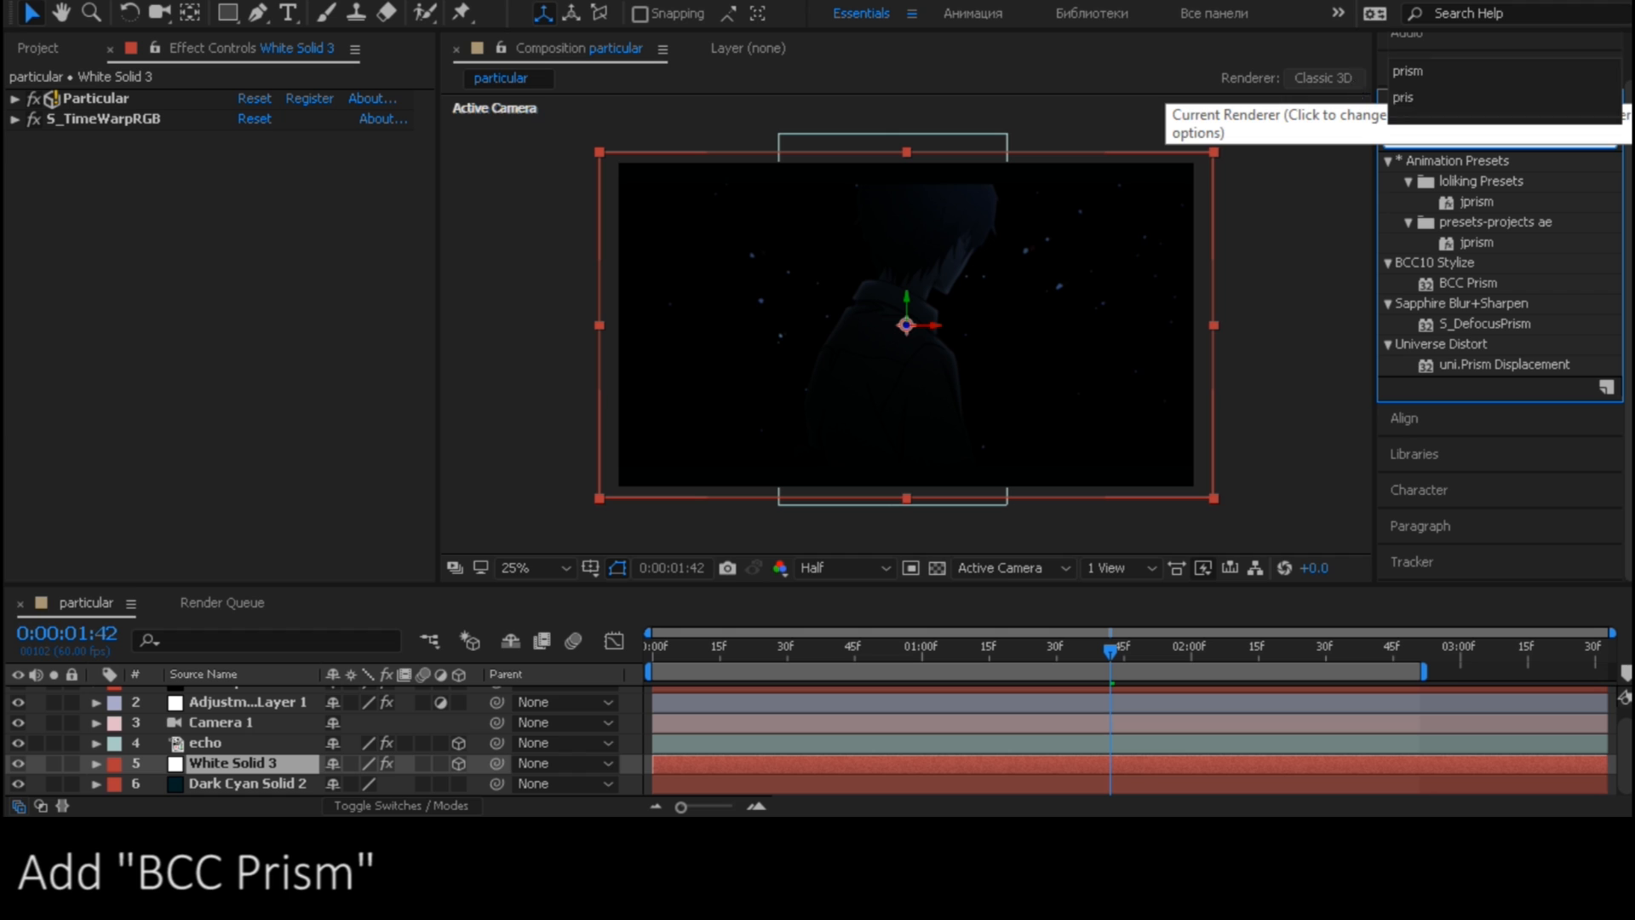
pyautogui.moveTo(1464, 288); pyautogui.dragTo(303, 762)
# - Set BCC Prism's Starting Depth to 1 on the White Solid 3 layer
pyautogui.click(15, 93)
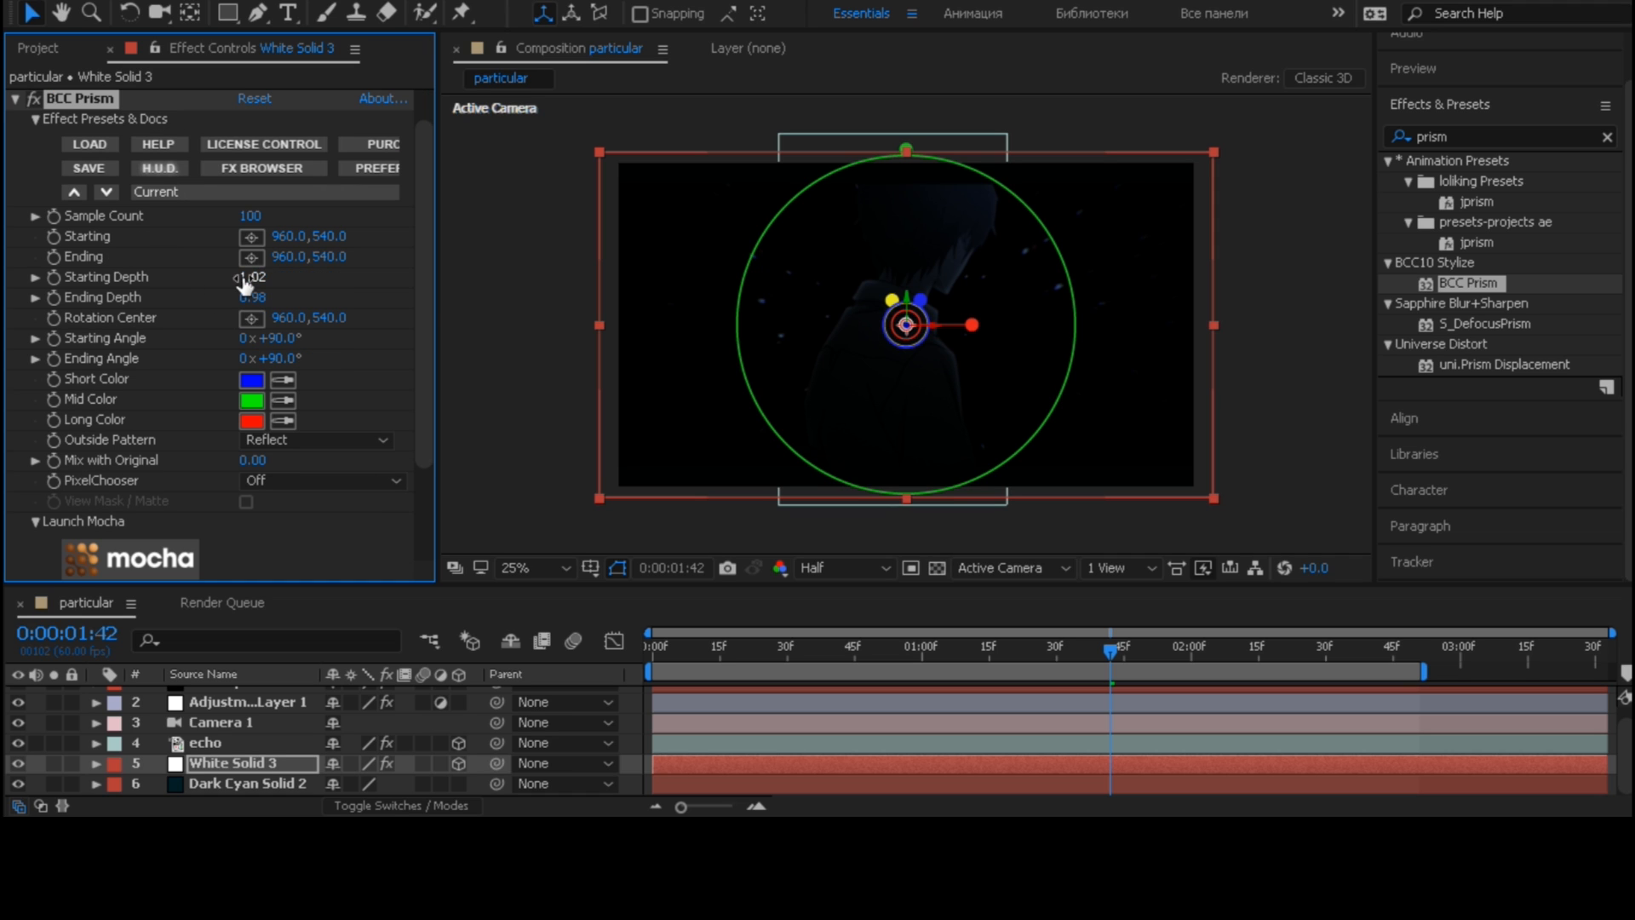
pyautogui.write('1')
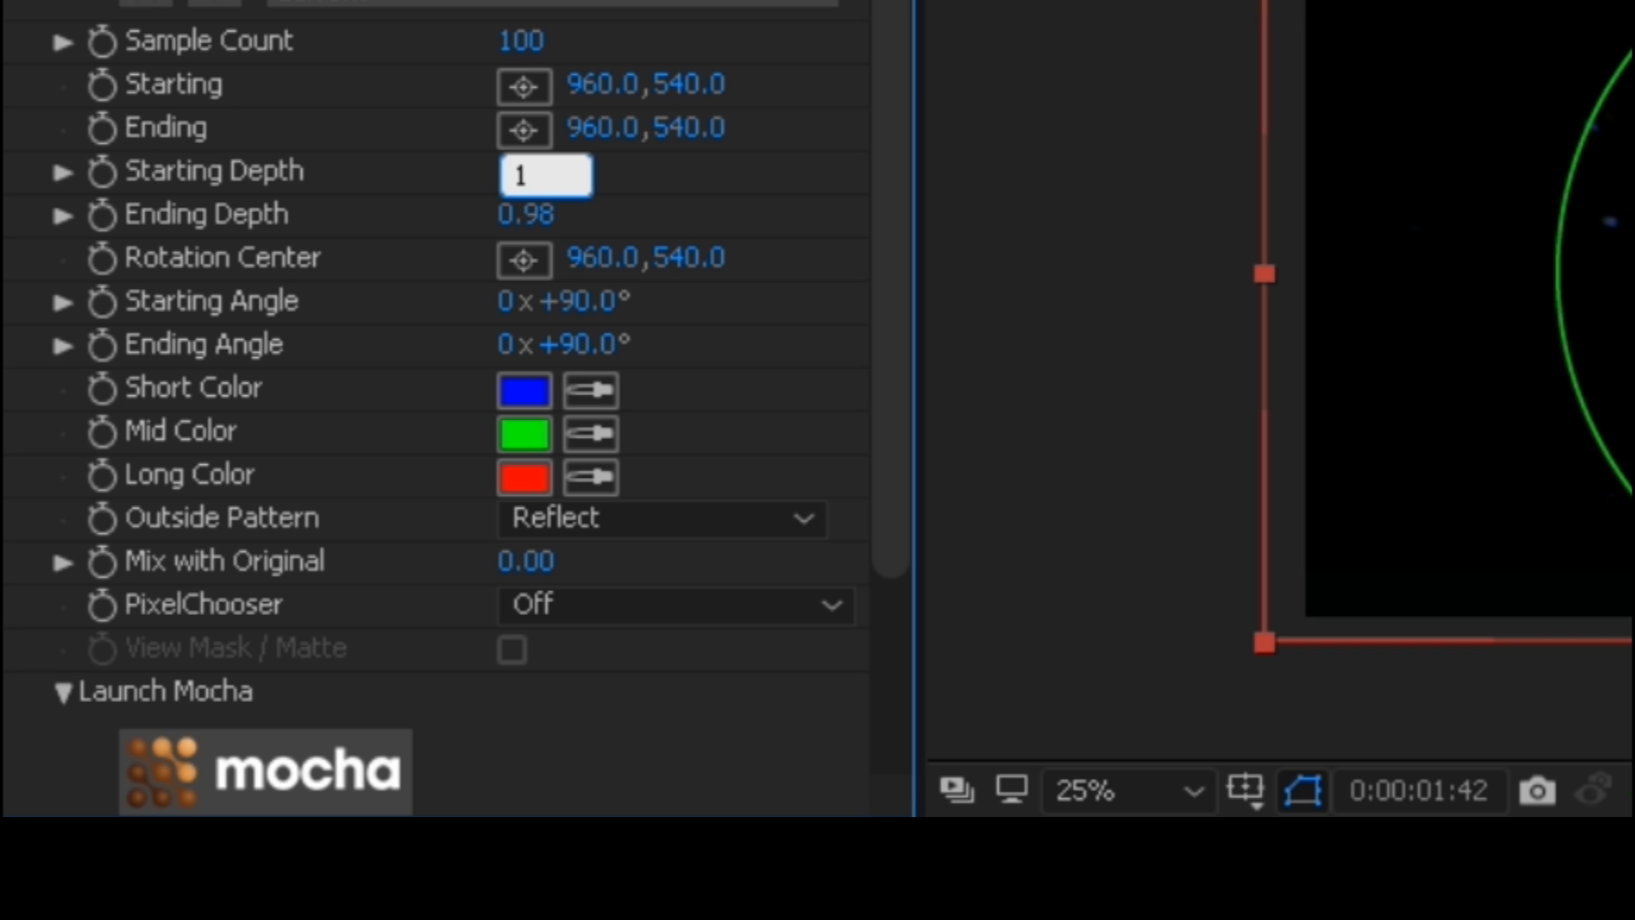
pyautogui.press('Return')
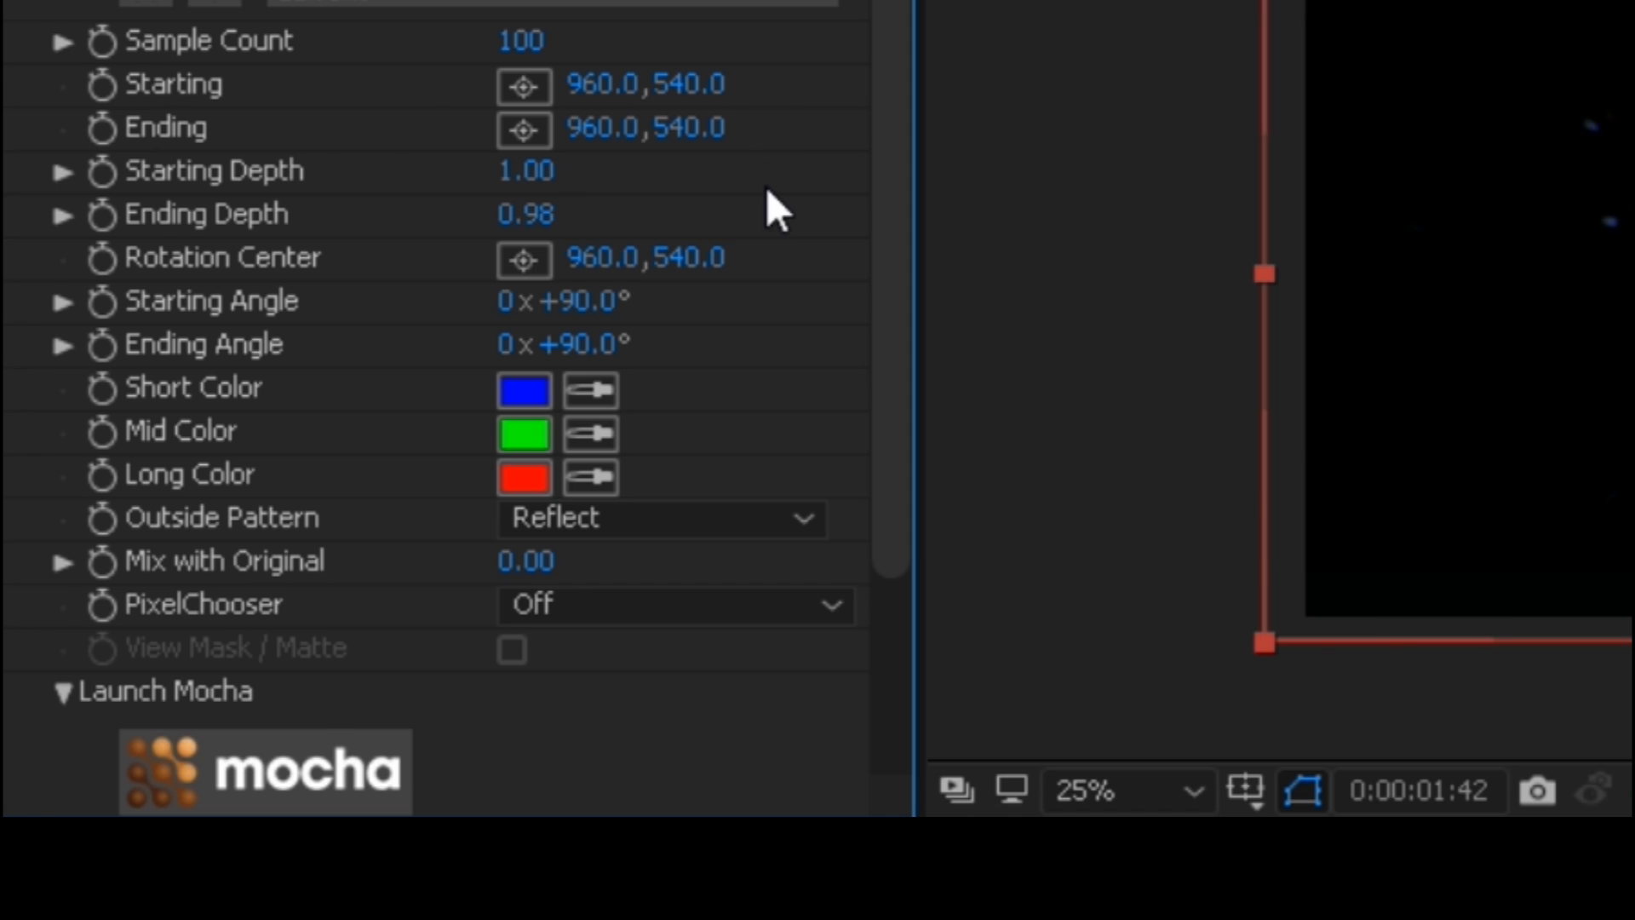